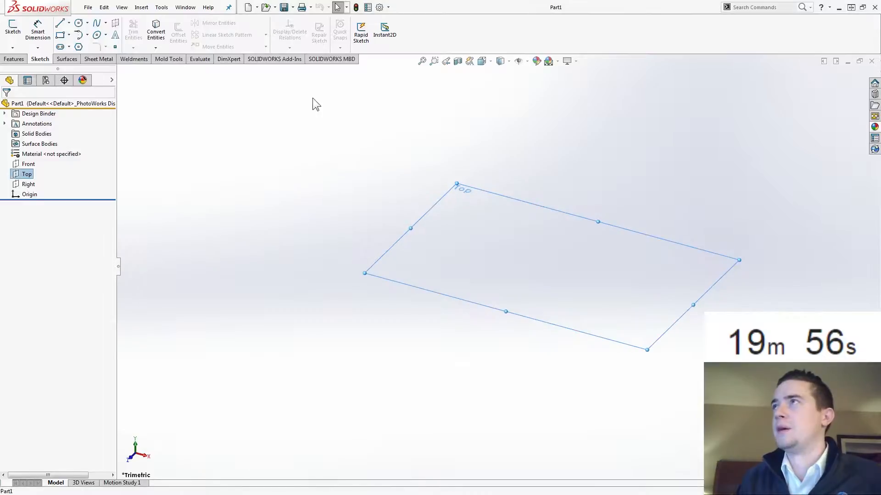
# - Create a reference plane offset 120 mm above the Top plane
pyautogui.click(14, 59)
pyautogui.click(376, 48)
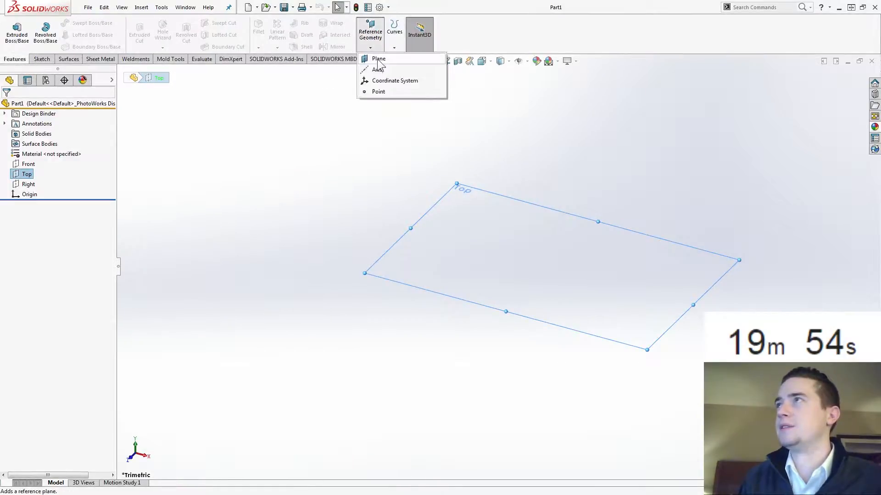
pyautogui.click(377, 58)
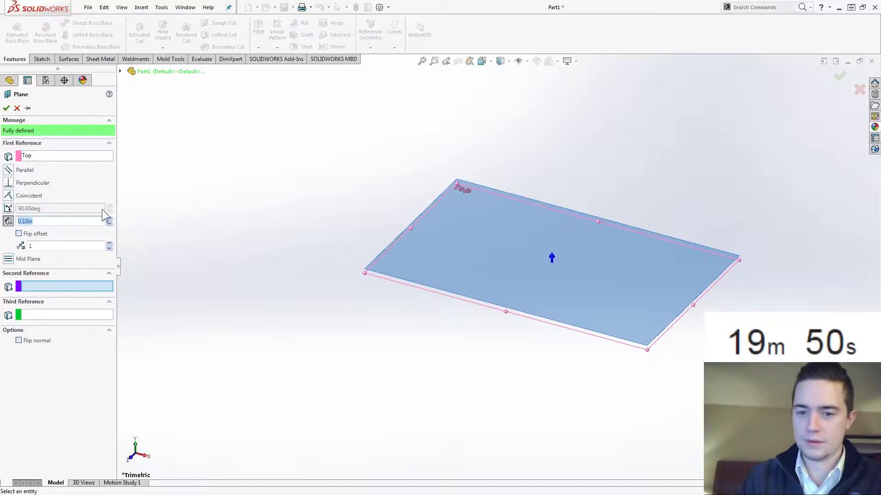
pyautogui.write('120mm')
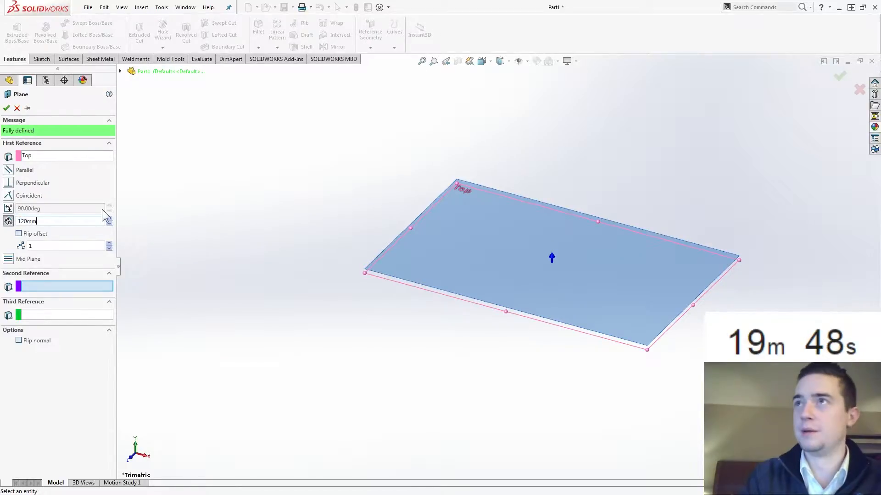
pyautogui.press('Return')
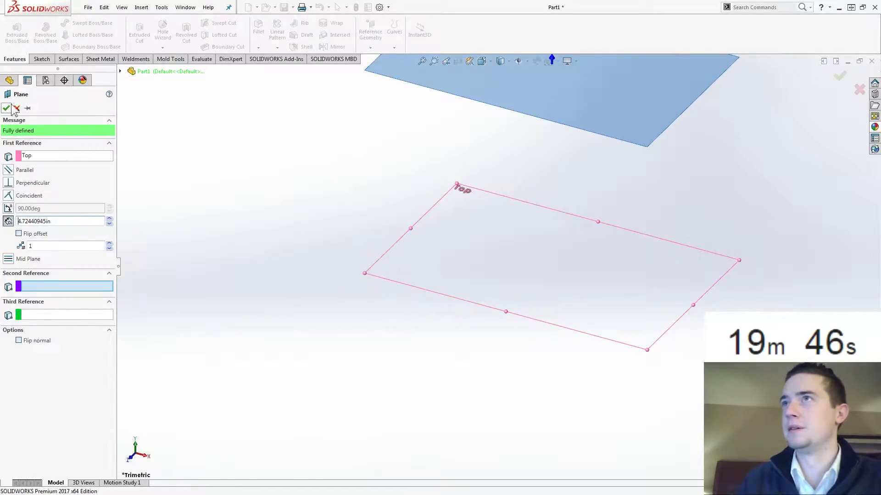
pyautogui.press('Return')
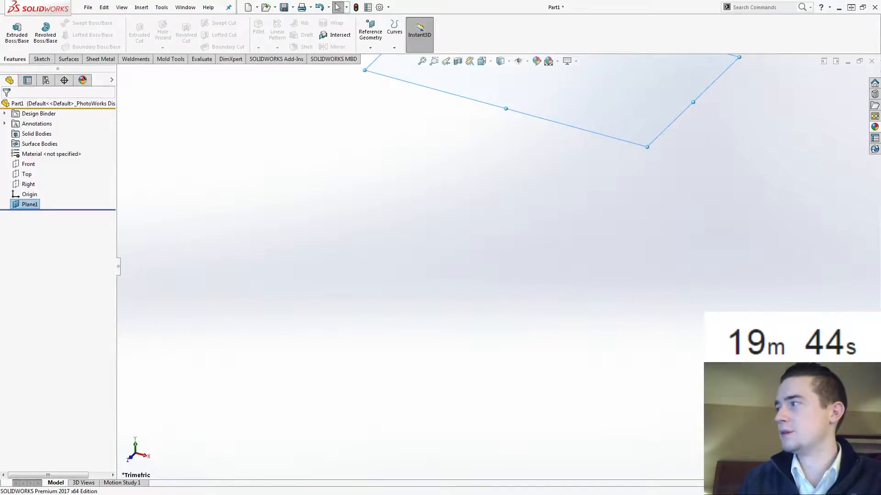
# - On the new plane, sketch a closed profile from the origin, about 42 by 46 mm: vertical line, bottom arc, slanted side and horizontal top line
pyautogui.click(459, 308)
pyautogui.click(30, 204)
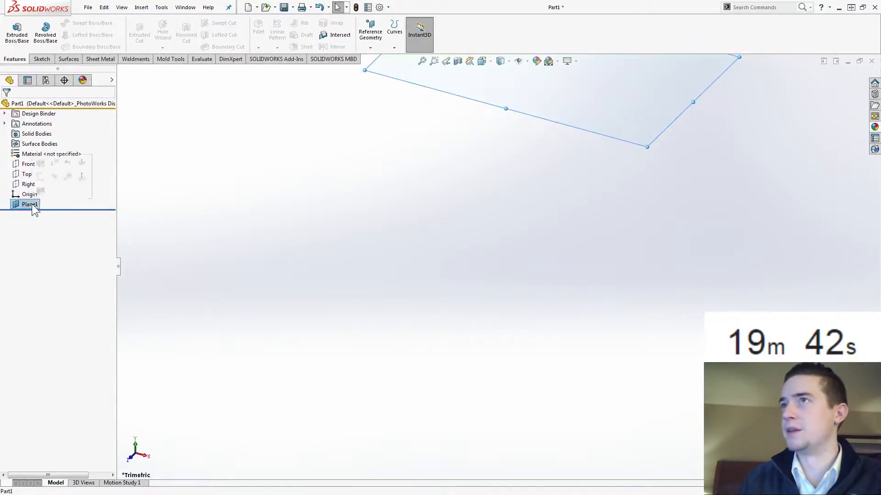
pyautogui.click(40, 176)
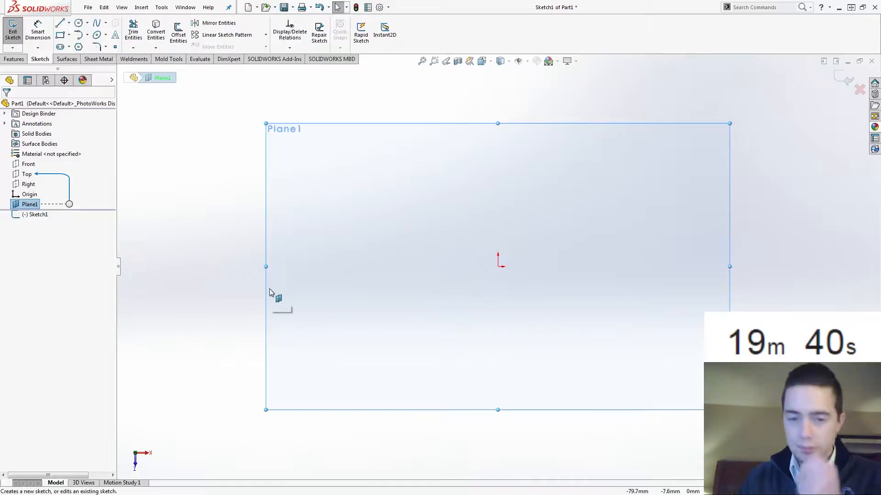
pyautogui.click(60, 24)
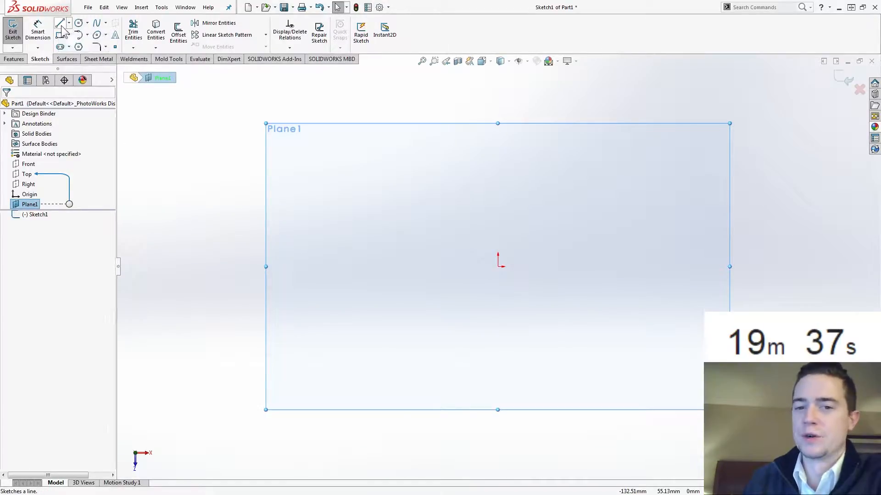
pyautogui.click(497, 266)
pyautogui.click(497, 397)
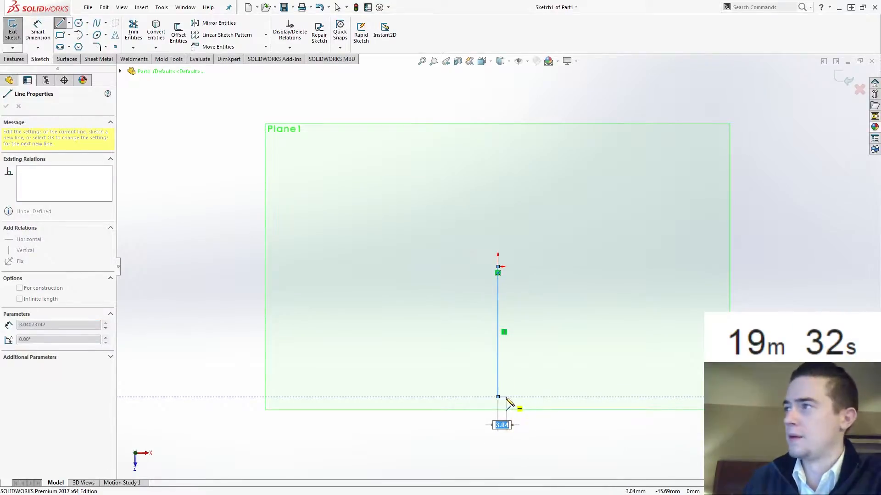
pyautogui.click(581, 388)
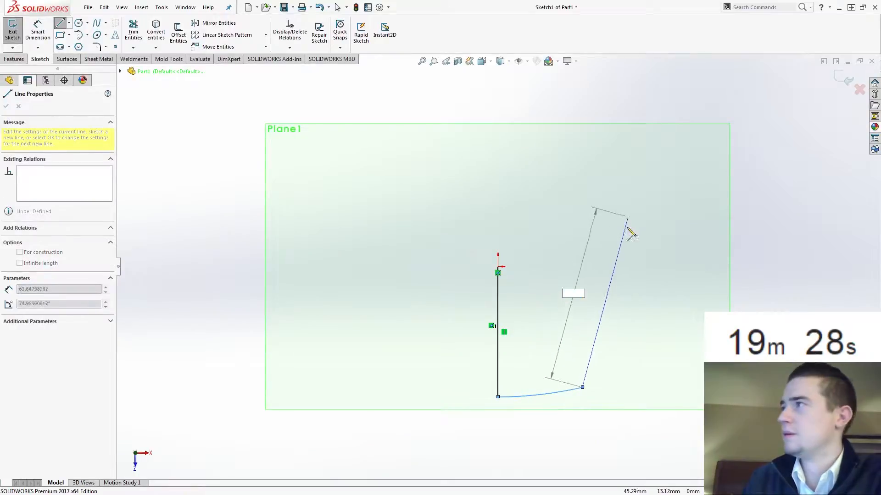
pyautogui.click(617, 267)
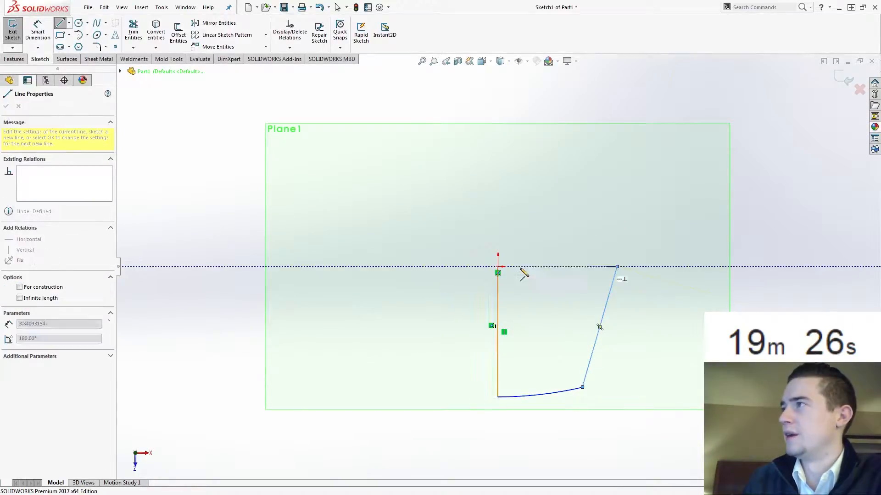
pyautogui.click(498, 266)
# - Dimension the profile's horizontal top line as 125/2 mm
pyautogui.moveTo(456, 310); pyautogui.dragTo(486, 289, button='right')
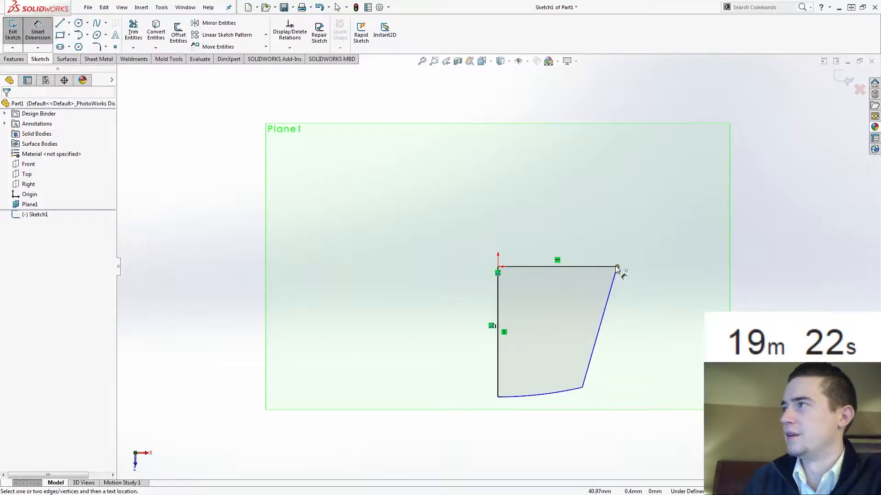
pyautogui.click(579, 266)
pyautogui.click(569, 214)
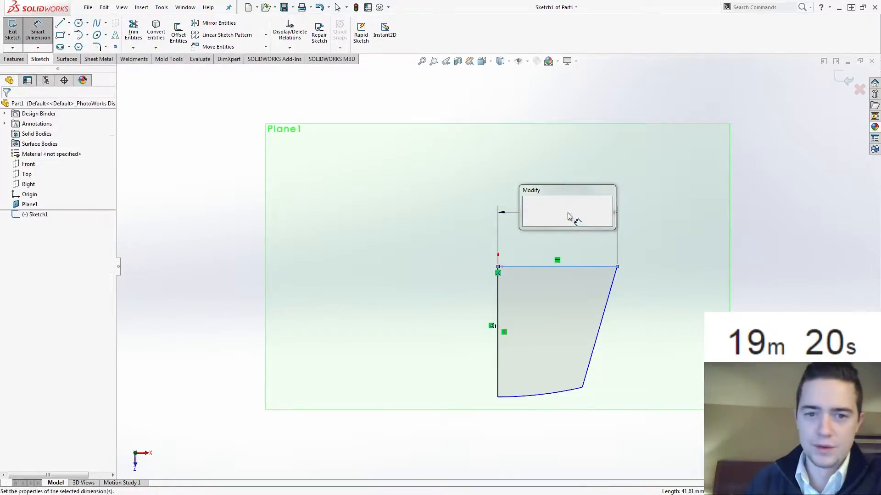
pyautogui.write('125/5')
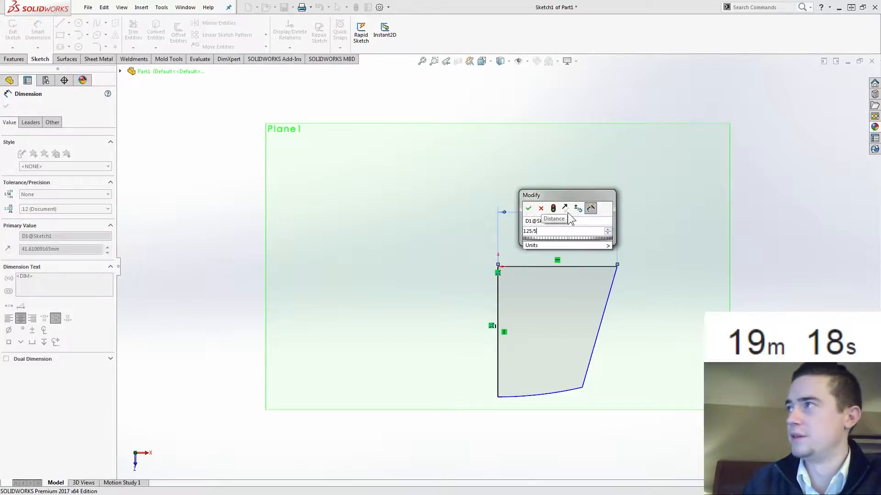
pyautogui.press('BackSpace')
pyautogui.write('2')
pyautogui.press('Return')
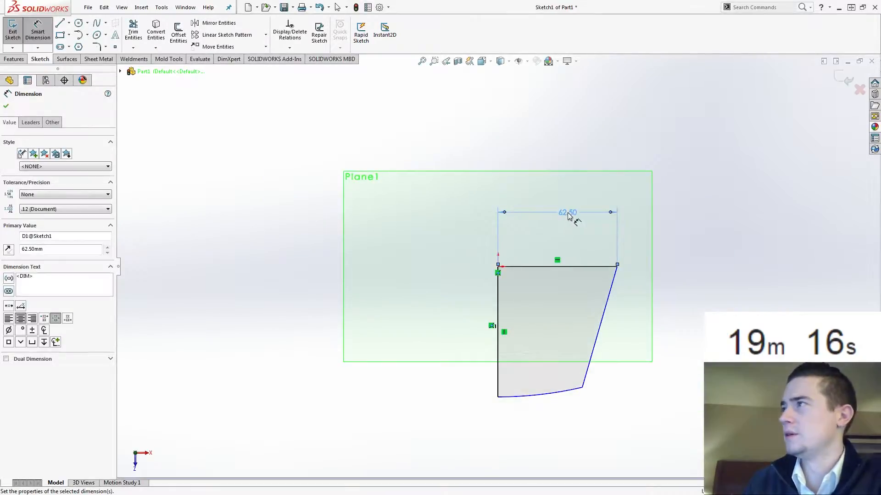
# - Set the arc's radius to 75 mm and move the flipped end of the profile back below the origin
pyautogui.click(546, 395)
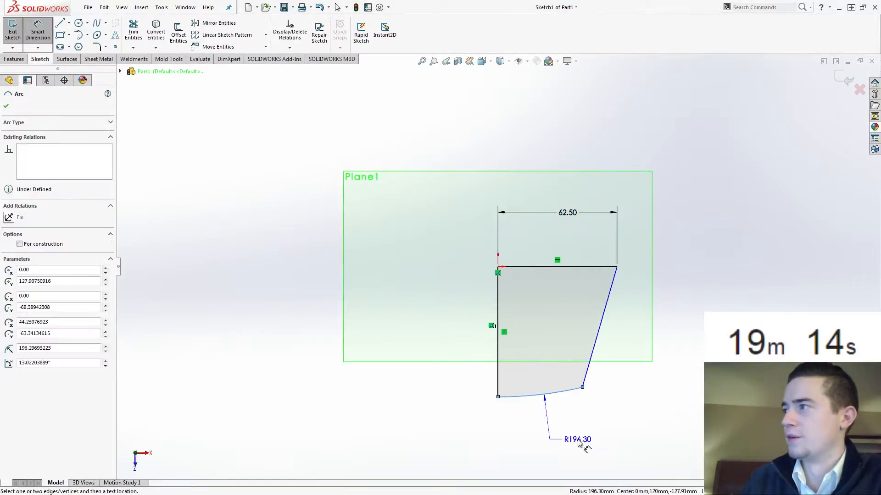
pyautogui.click(578, 441)
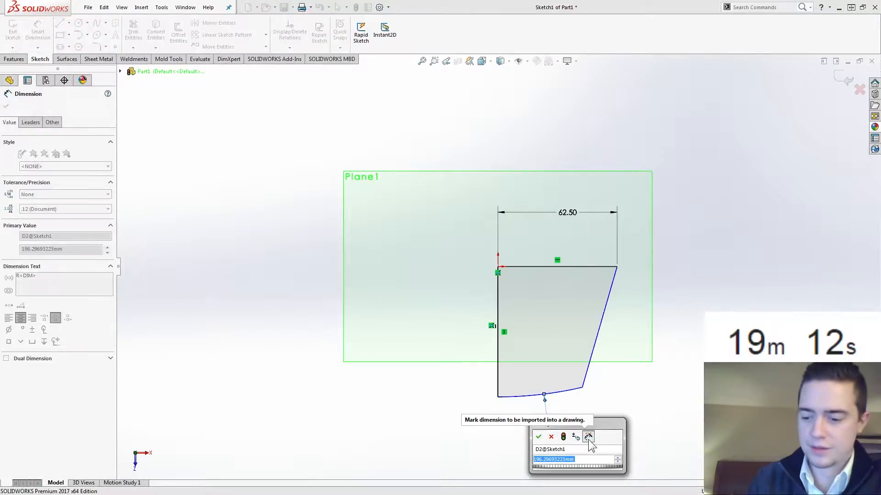
pyautogui.write('75')
pyautogui.press('Return')
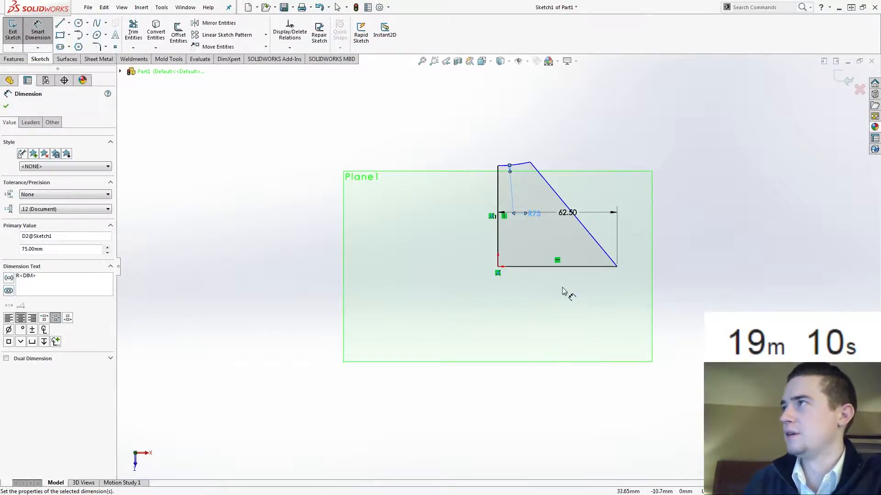
pyautogui.press('Escape')
pyautogui.press('Escape')
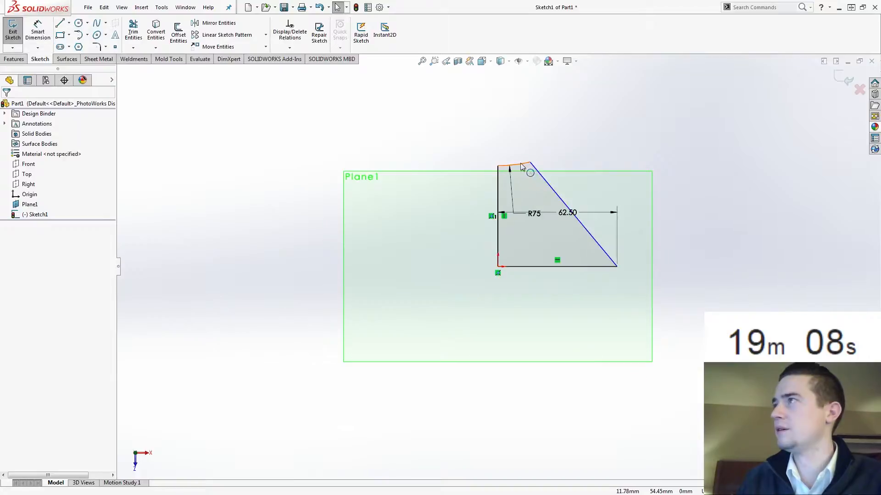
pyautogui.moveTo(522, 163)
pyautogui.mouseDown()
pyautogui.moveTo(542, 308)
pyautogui.moveTo(539, 173)
pyautogui.moveTo(624, 338)
pyautogui.moveTo(588, 372)
pyautogui.mouseUp()
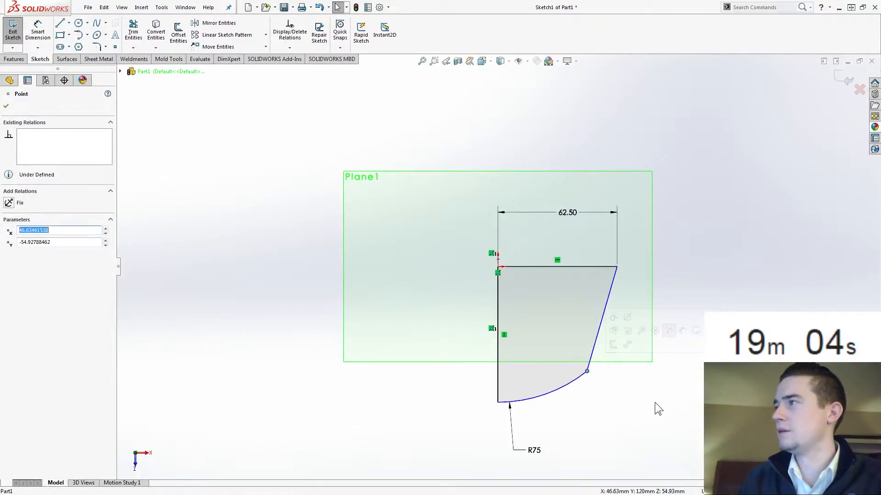
pyautogui.click(667, 411)
# - Dimension the slanted side at 15 degrees from vertical, measured at its upper corner
pyautogui.press('d')
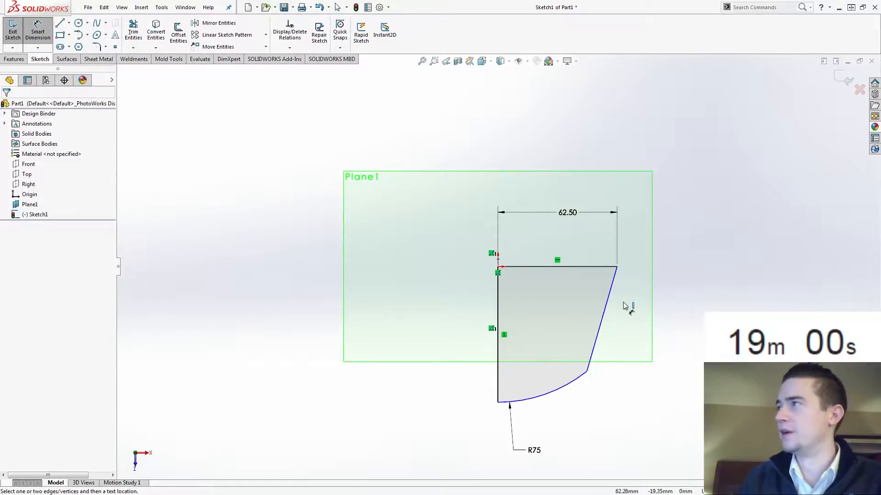
pyautogui.press('Escape')
pyautogui.moveTo(691, 323); pyautogui.dragTo(688, 288, button='right')
pyautogui.click(609, 294)
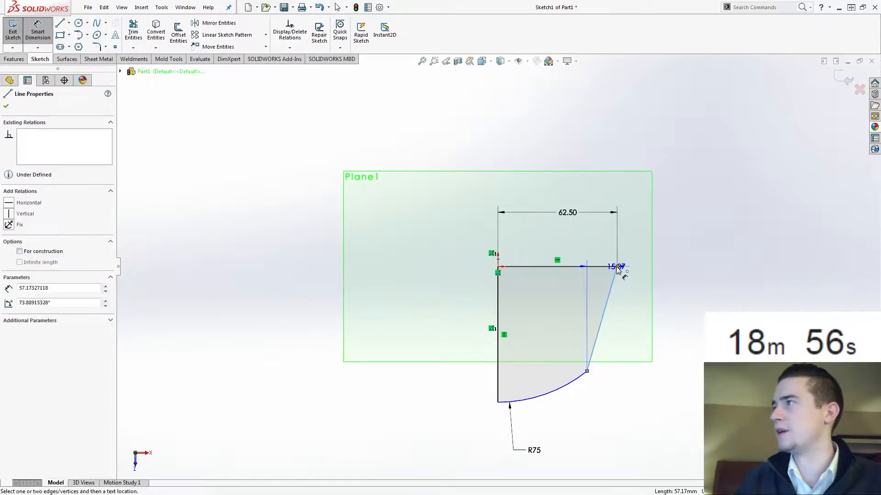
pyautogui.click(617, 267)
pyautogui.click(618, 286)
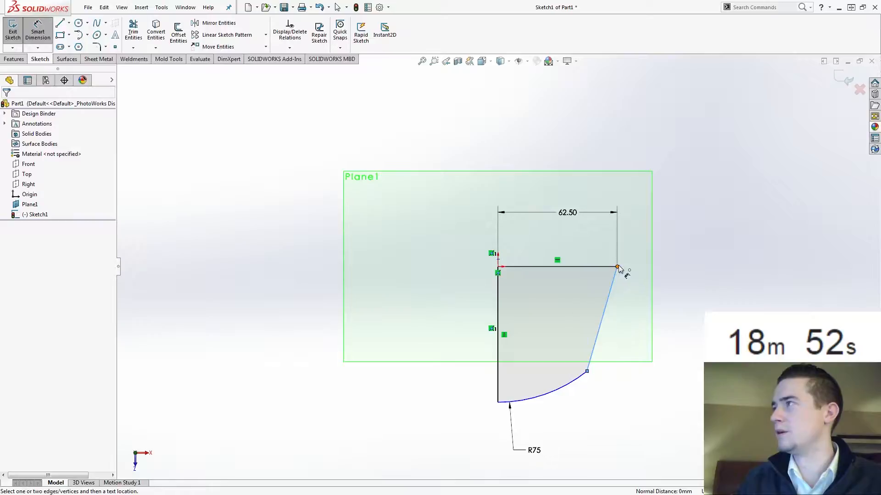
pyautogui.click(616, 267)
pyautogui.click(617, 287)
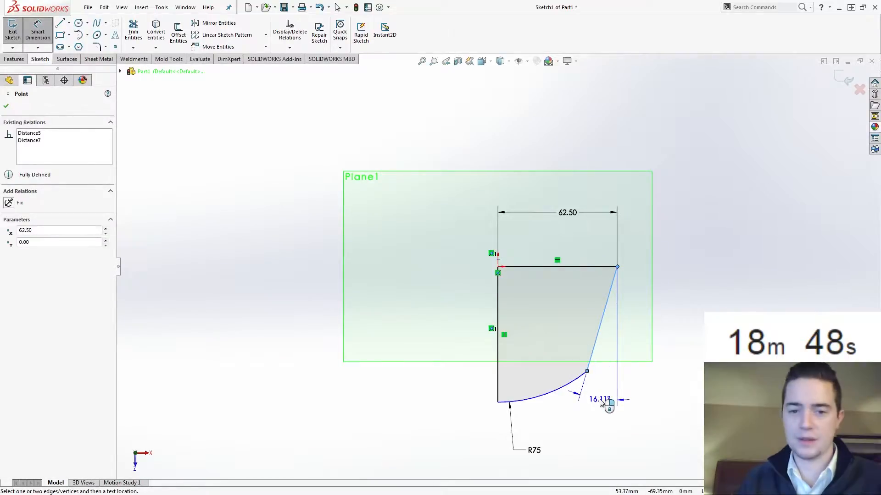
pyautogui.click(601, 402)
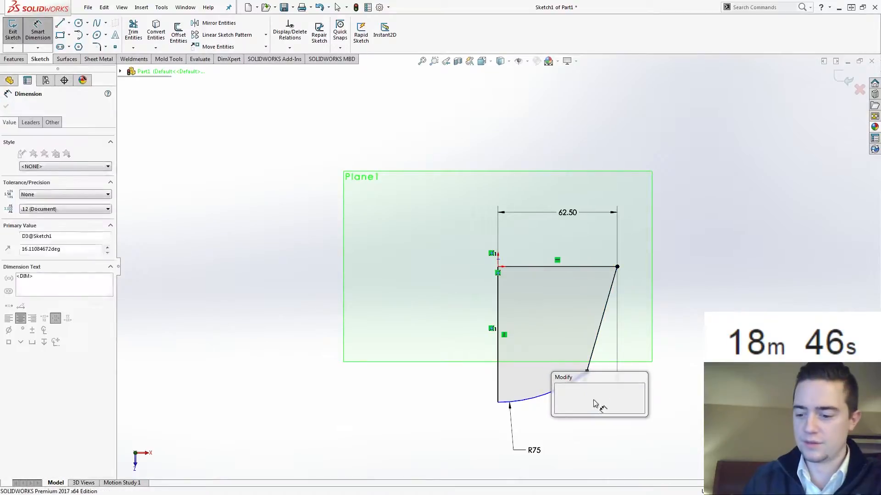
pyautogui.write('15')
pyautogui.press('Return')
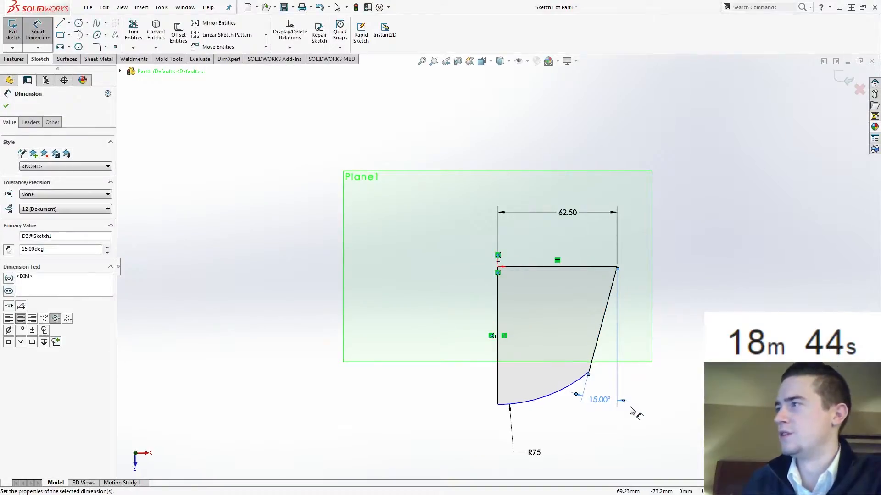
pyautogui.click(659, 396)
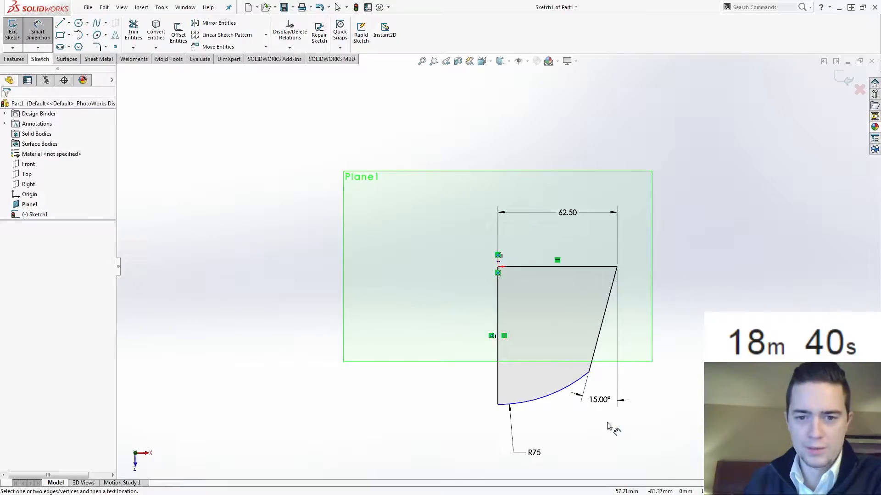
# - Set the length of the profile's vertical line to 100 mm
pyautogui.click(499, 324)
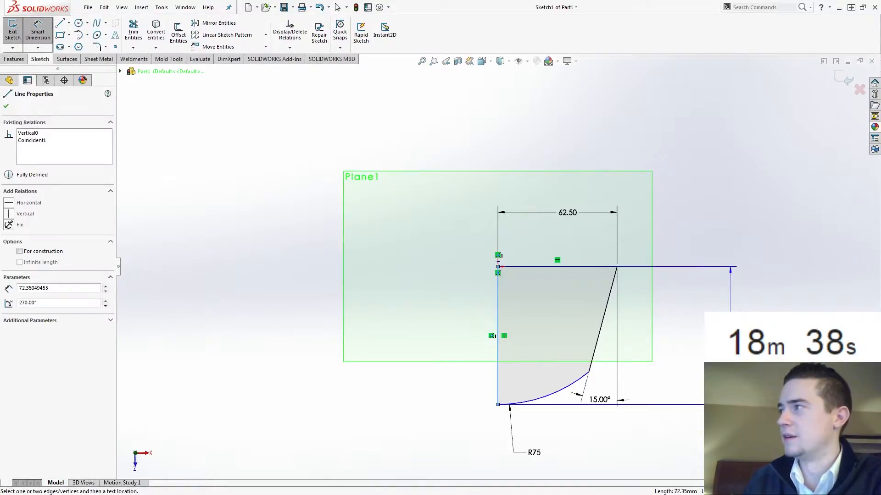
pyautogui.click(730, 338)
pyautogui.write('100')
pyautogui.press('Return')
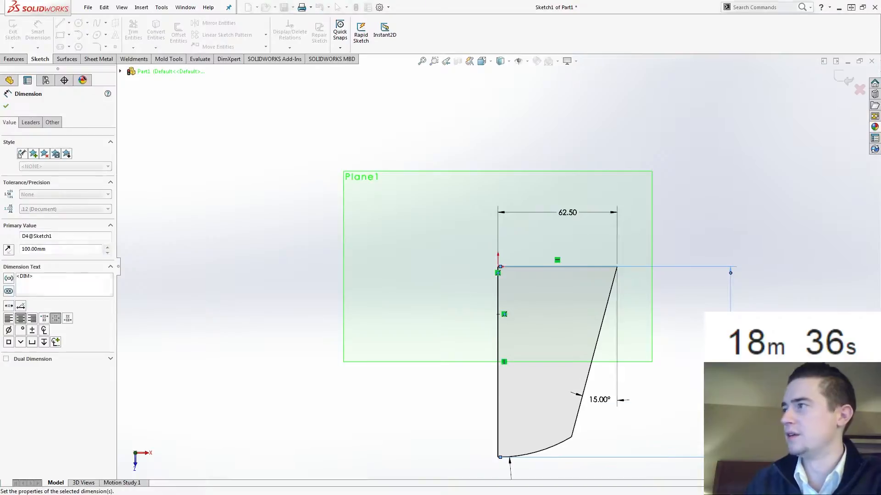
pyautogui.click(686, 357)
pyautogui.scroll(3, 687, 360)
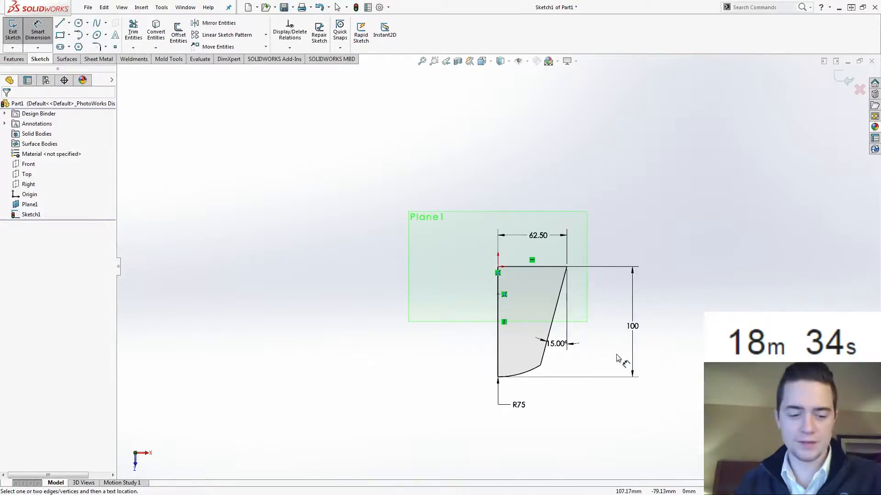
pyautogui.press('Escape')
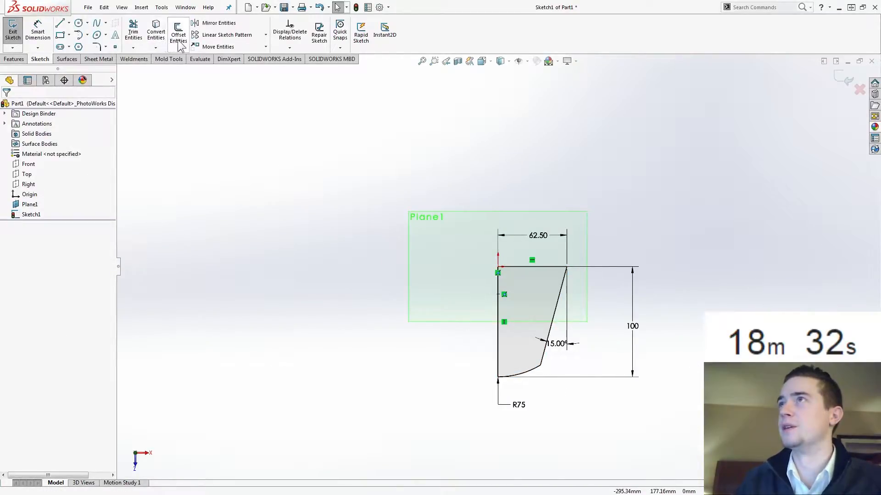
# - Offset the profile's arc and slanted side 25 mm inward, without selecting the whole chain
pyautogui.click(179, 42)
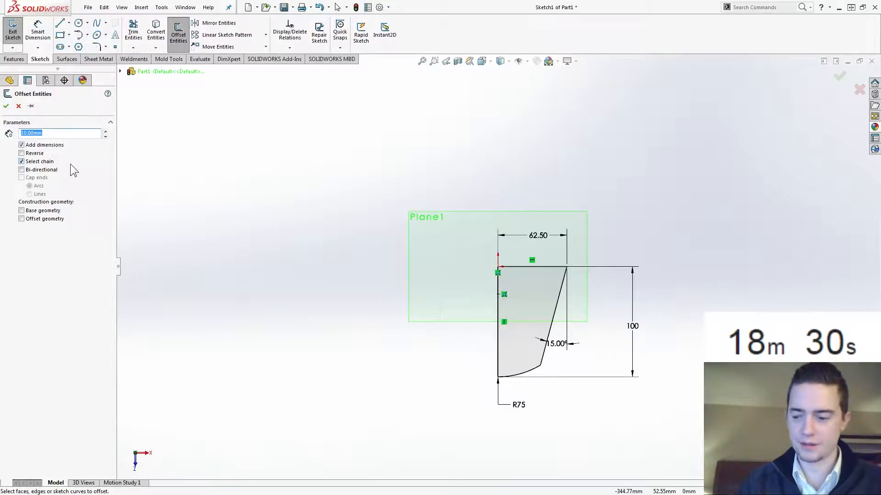
pyautogui.click(526, 376)
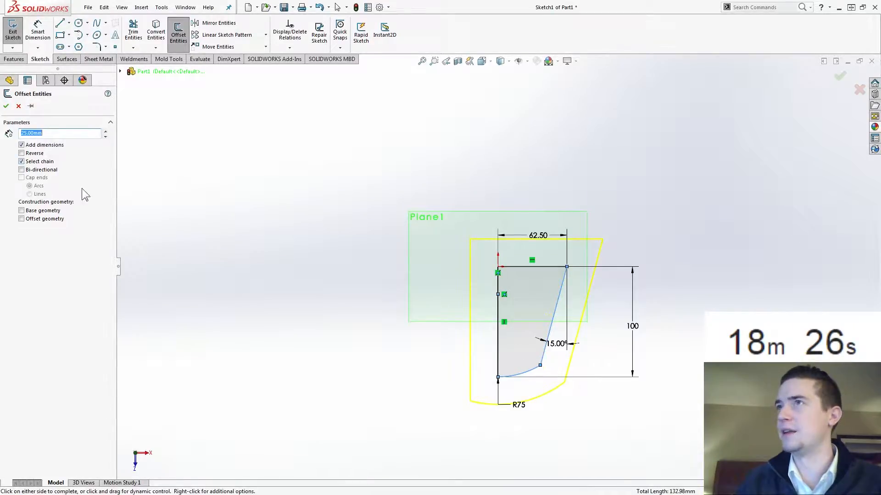
pyautogui.click(38, 161)
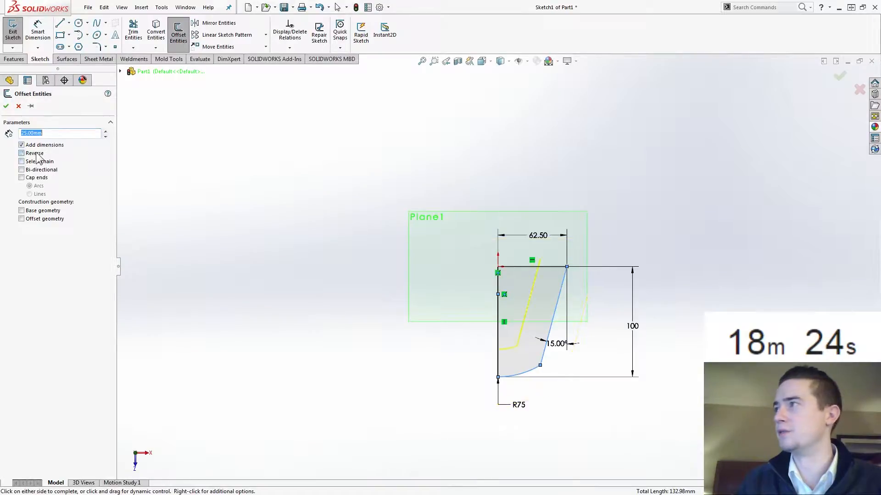
pyautogui.scroll(-3, 552, 305)
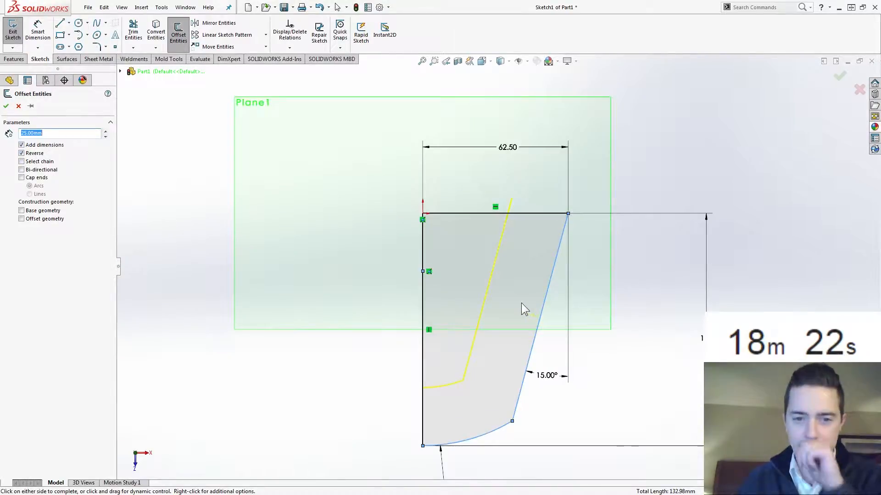
pyautogui.click(7, 106)
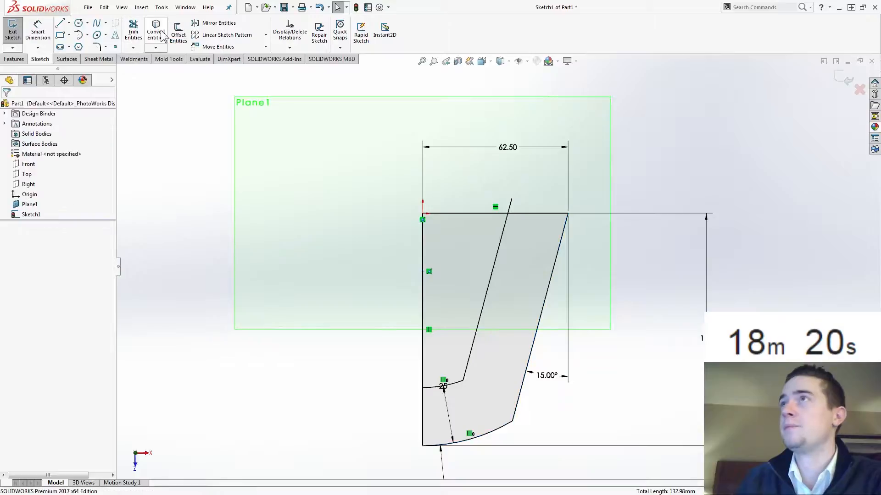
# - Trim the inner offset line where it overshoots the profile's top line and finish the sketch
pyautogui.click(133, 32)
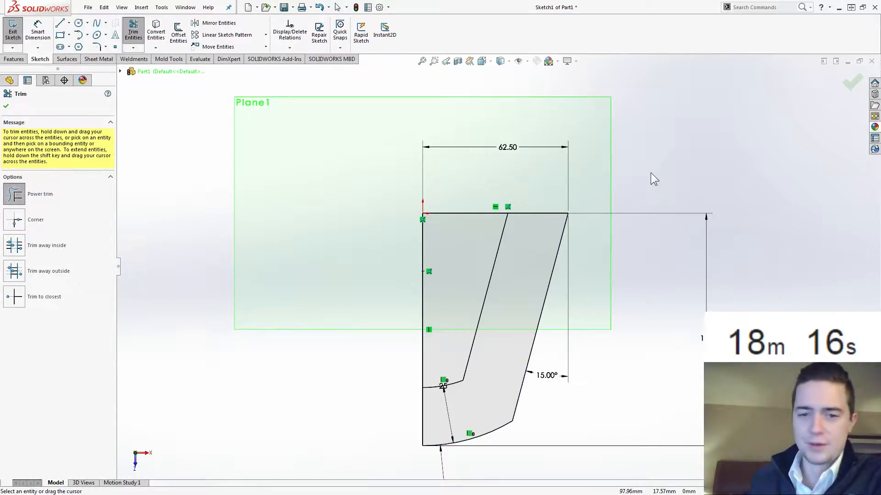
pyautogui.click(851, 83)
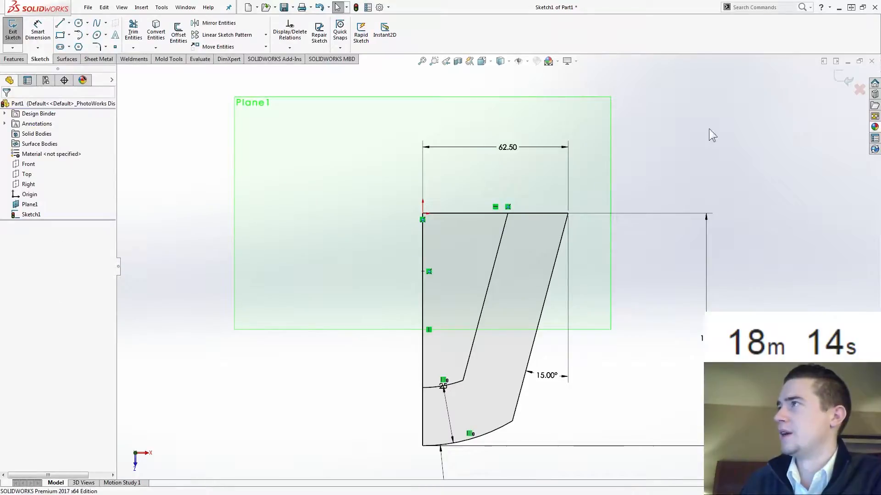
pyautogui.click(840, 80)
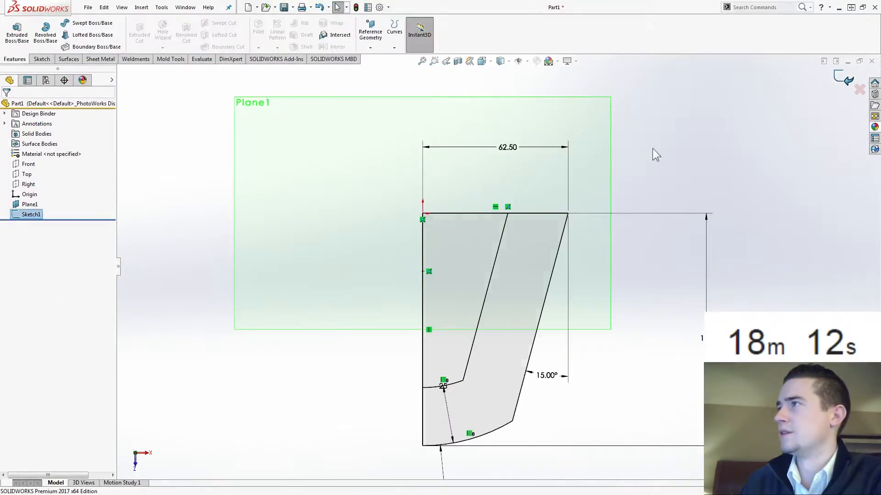
# - Start a sketch on the Front plane and draw two concentric circles at the origin, about 200 mm and 81 mm in diameter
pyautogui.scroll(5, 646, 257)
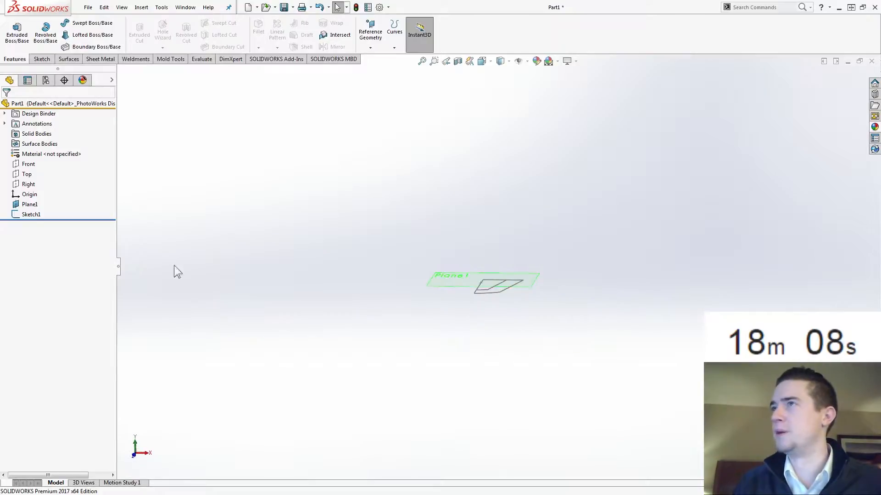
pyautogui.click(29, 166)
pyautogui.click(39, 140)
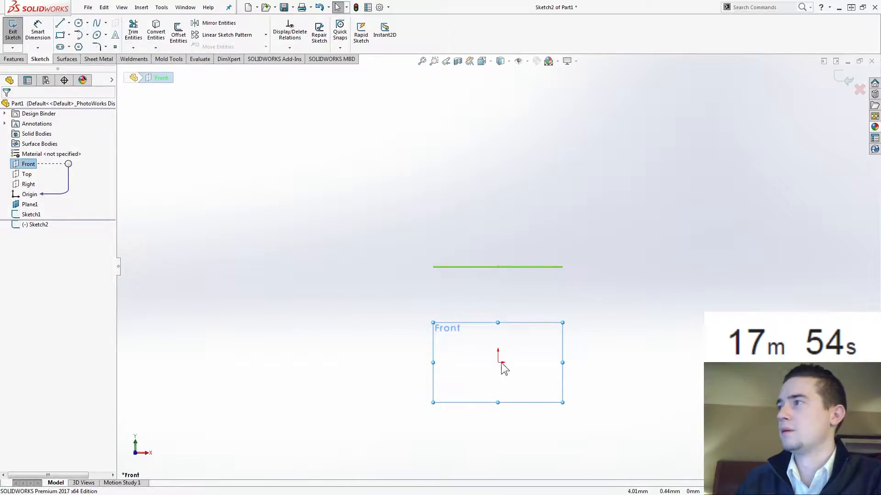
pyautogui.click(78, 23)
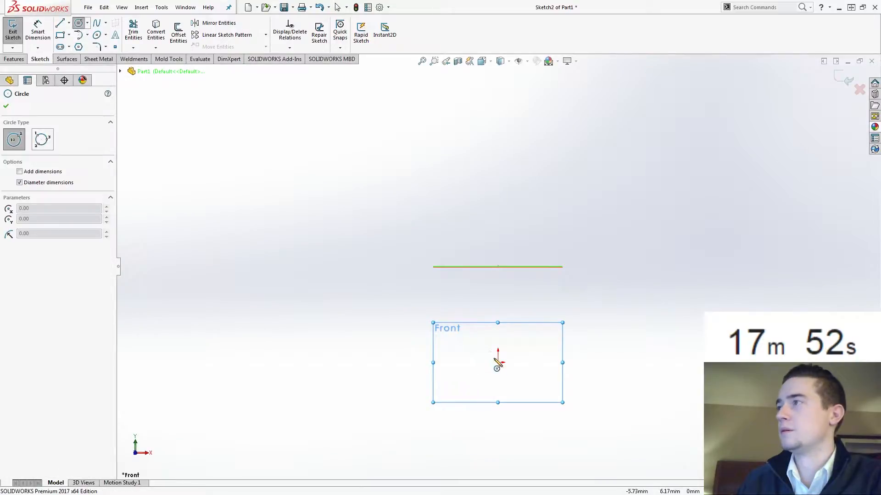
pyautogui.moveTo(499, 363); pyautogui.dragTo(566, 322)
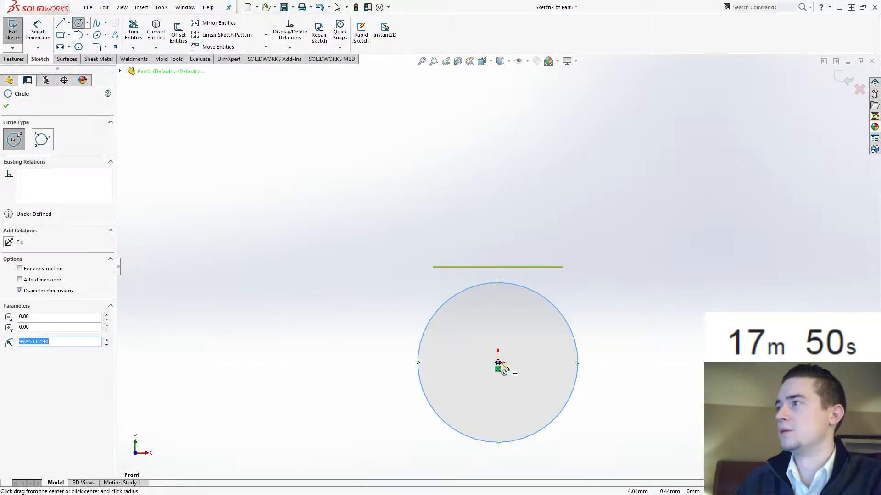
pyautogui.moveTo(498, 363); pyautogui.dragTo(534, 353)
# - Dimension the outer circle's diameter as 170 mm
pyautogui.moveTo(652, 414); pyautogui.dragTo(645, 376, button='right')
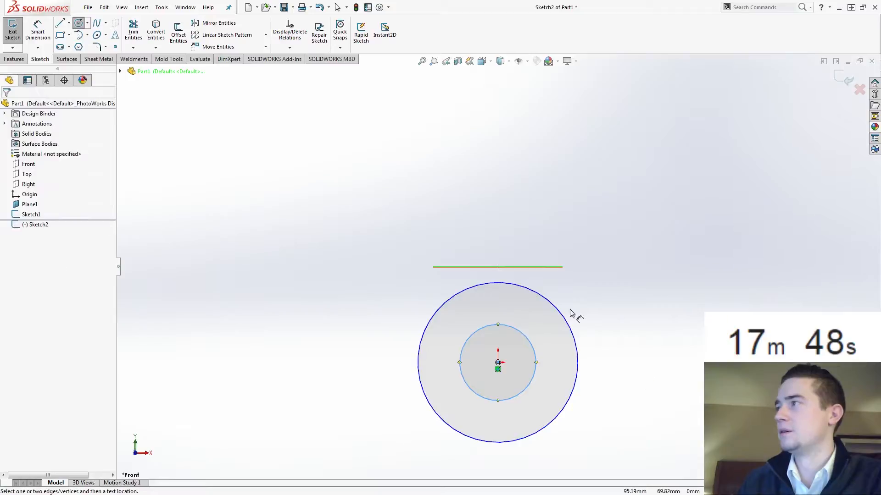
pyautogui.click(564, 318)
pyautogui.click(611, 277)
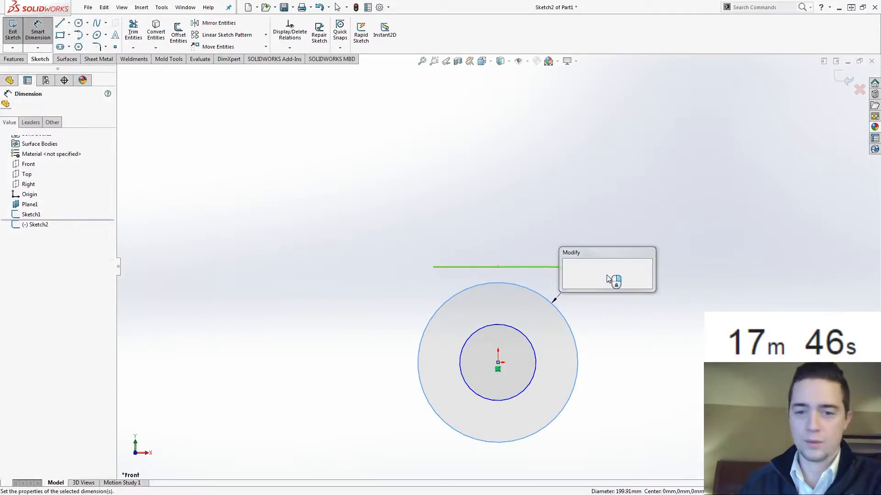
pyautogui.write('170')
pyautogui.press('Return')
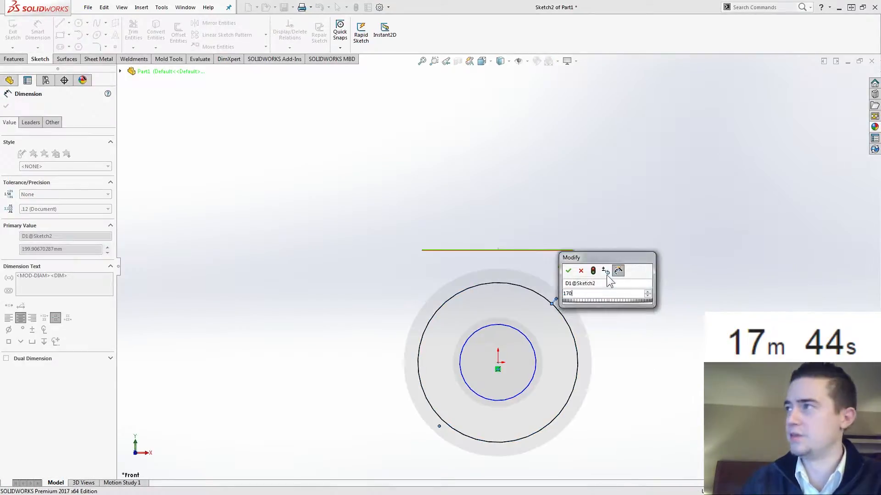
# - Dimension the smaller circle's diameter as 320 mm
pyautogui.click(535, 352)
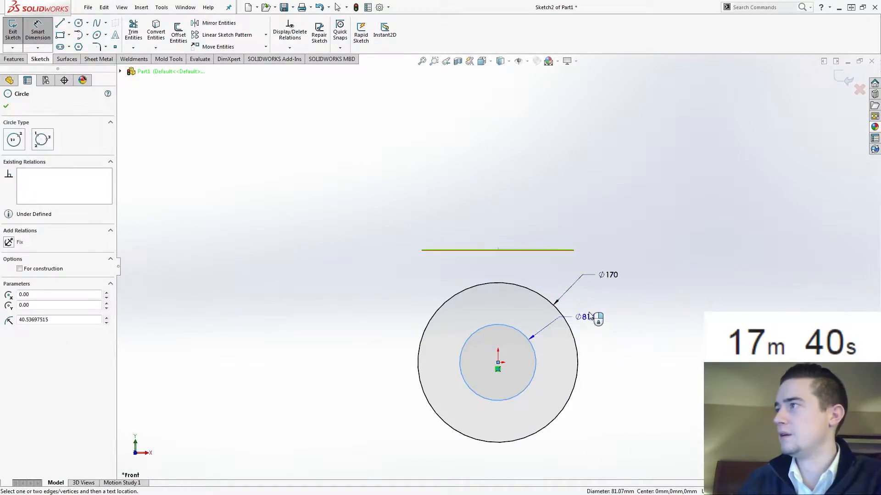
pyautogui.click(592, 312)
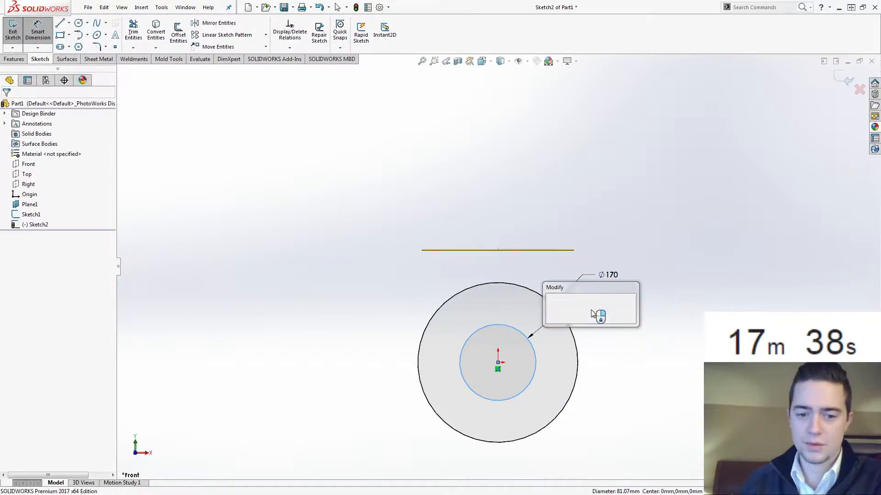
pyautogui.write('160')
pyautogui.write('2')
pyautogui.press('Return')
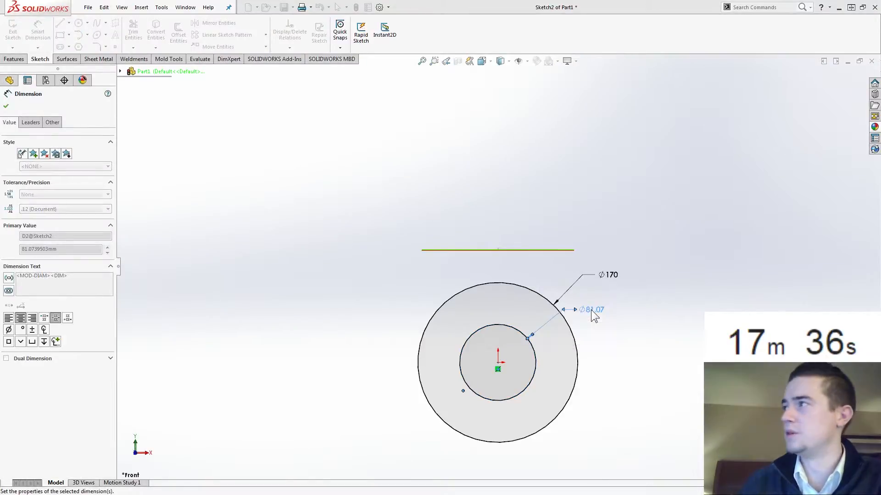
# - Set the diameter of the 170 mm circle to 170*2 mm and finish dimensioning
pyautogui.doubleClick(613, 279)
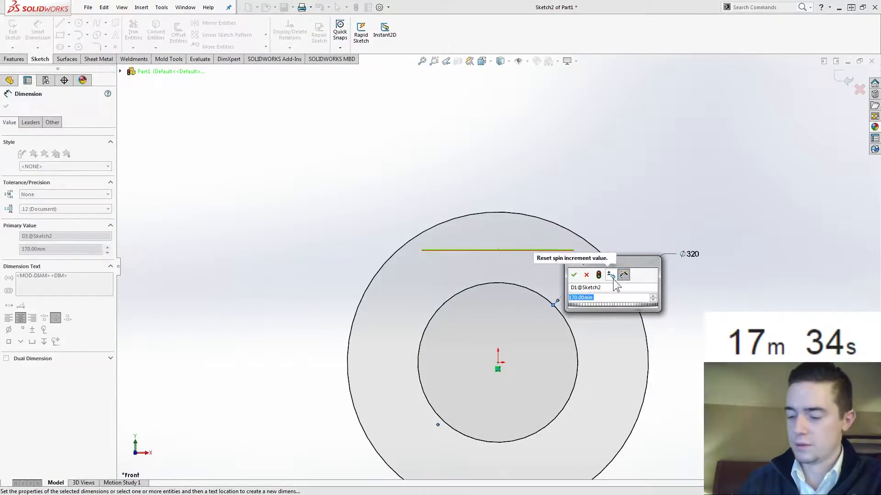
pyautogui.write('170*2')
pyautogui.press('Return')
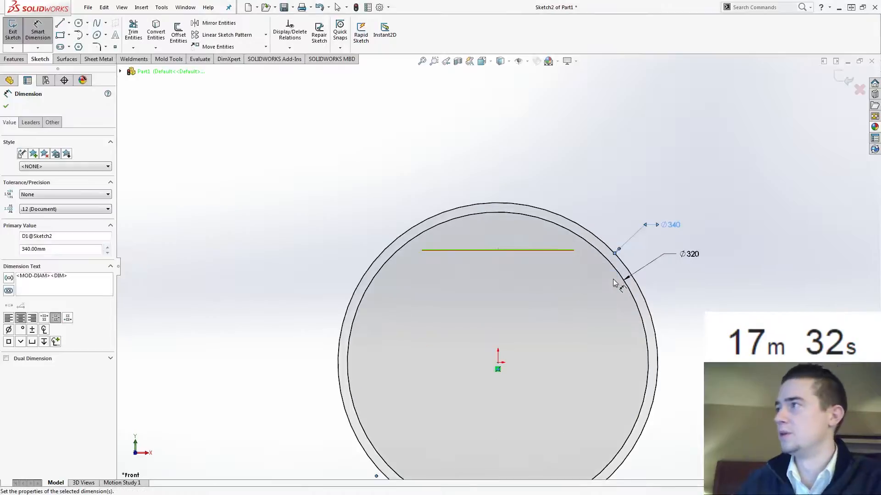
pyautogui.press('Escape')
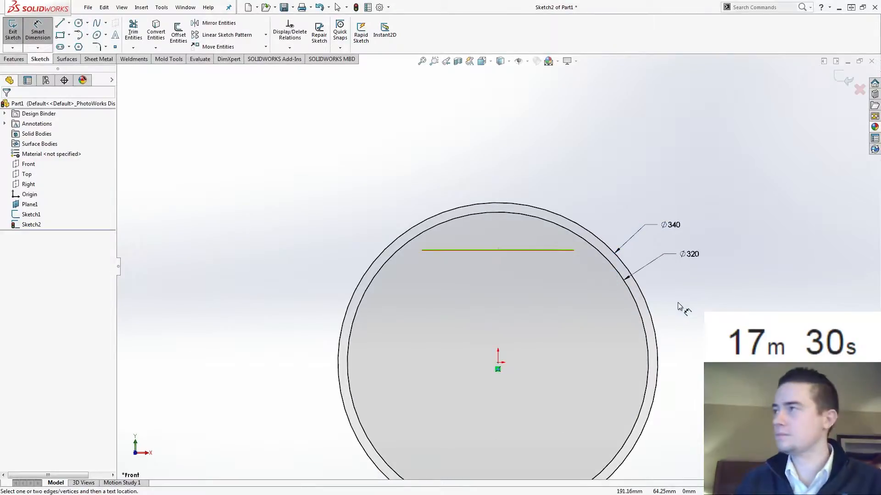
# - Draw a vertical line from the origin up to the outer circle and a horizontal line from the origin to its right side
pyautogui.click(59, 23)
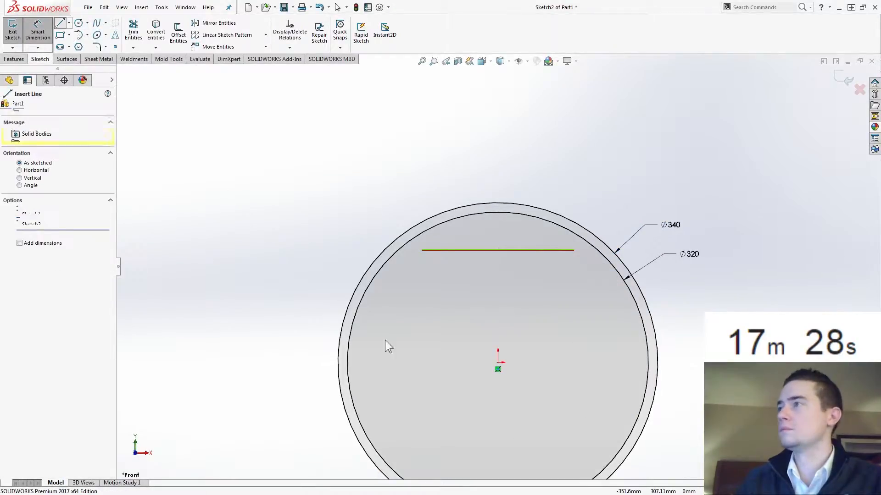
pyautogui.click(498, 363)
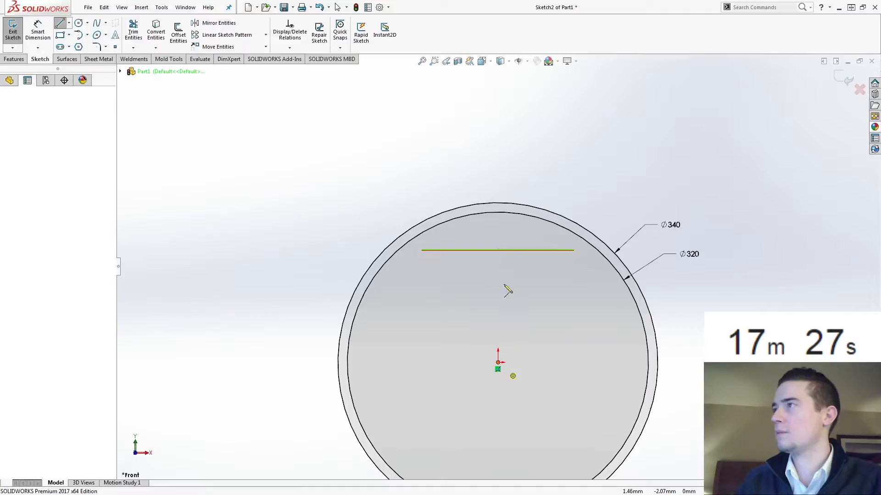
pyautogui.click(498, 203)
pyautogui.press('Escape')
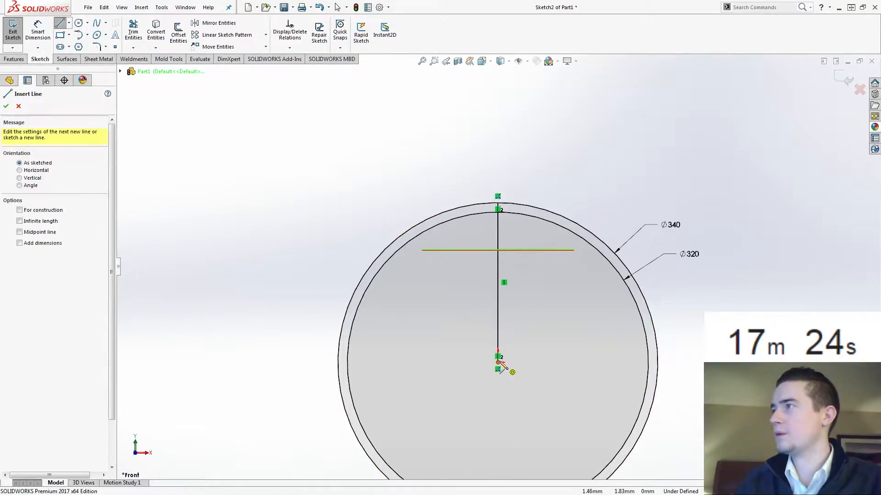
pyautogui.click(498, 363)
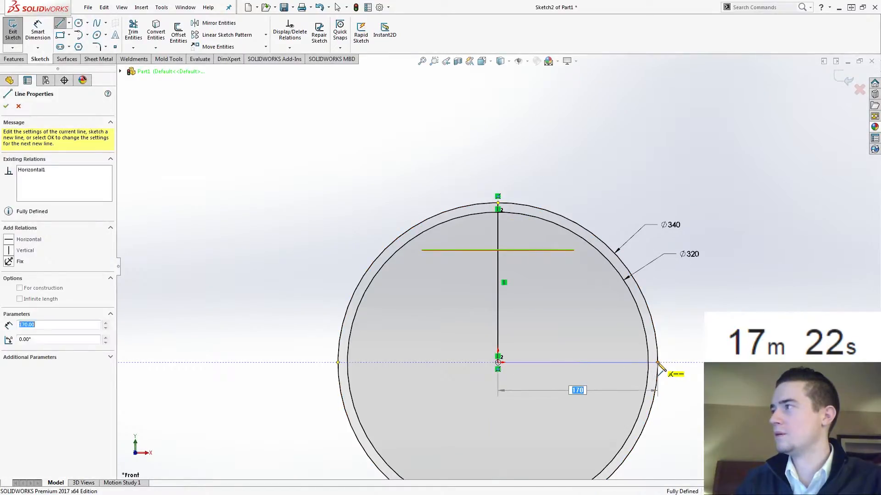
pyautogui.click(658, 363)
pyautogui.press('Escape')
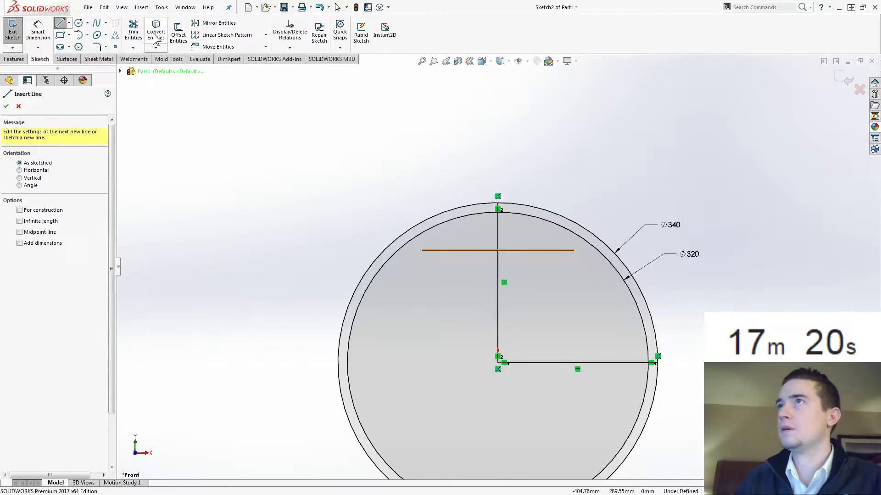
# - Trim both circles down to their upper-right quarter arcs and finish the sketch
pyautogui.click(133, 33)
pyautogui.moveTo(277, 161); pyautogui.dragTo(395, 340)
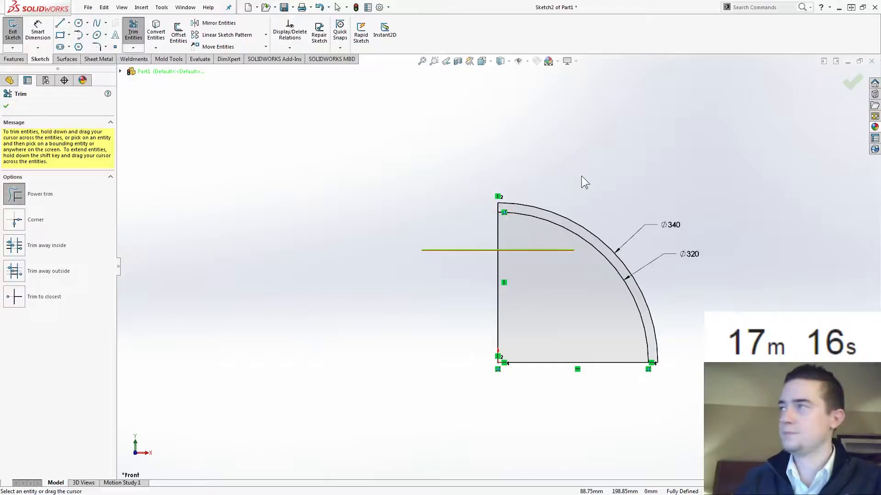
pyautogui.press('Escape')
pyautogui.click(844, 79)
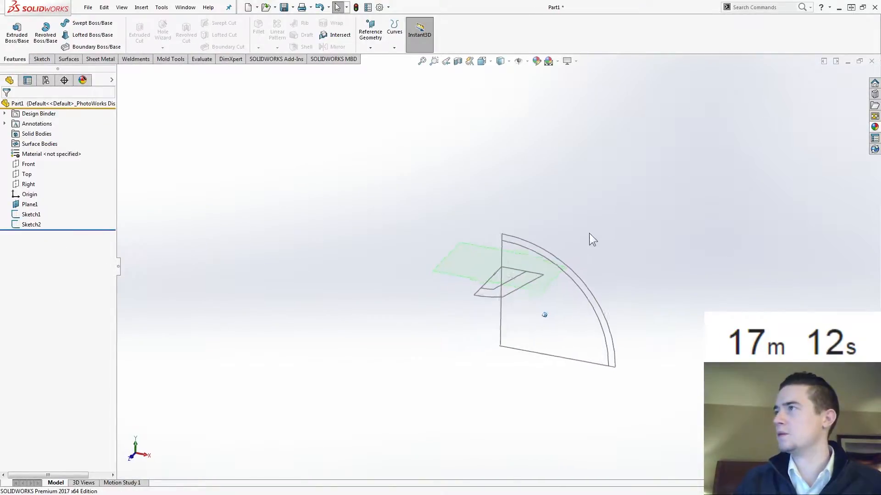
pyautogui.click(68, 58)
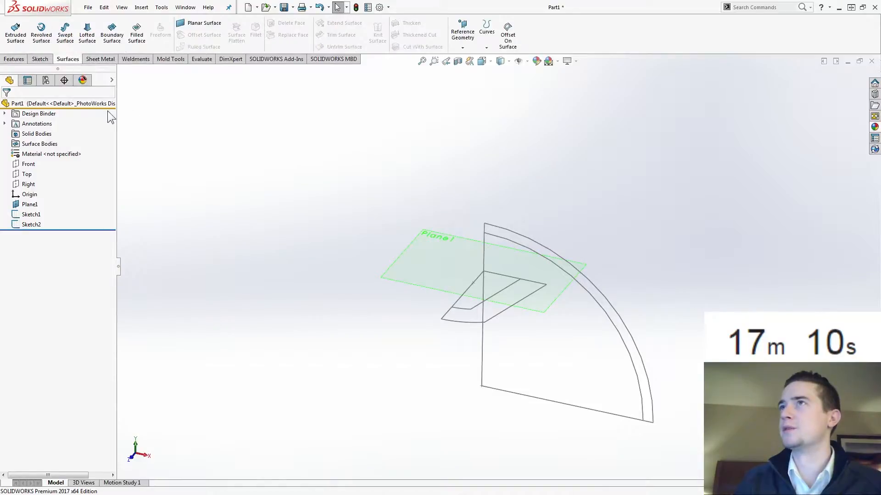
pyautogui.click(42, 35)
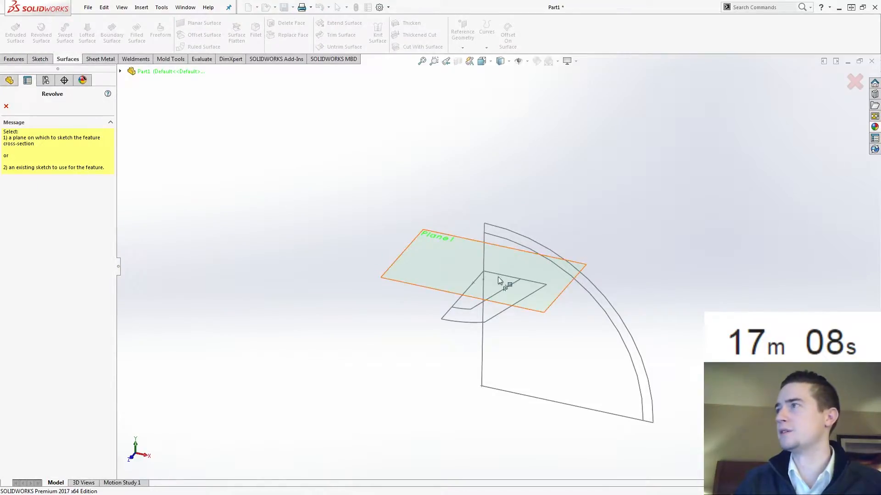
pyautogui.click(527, 238)
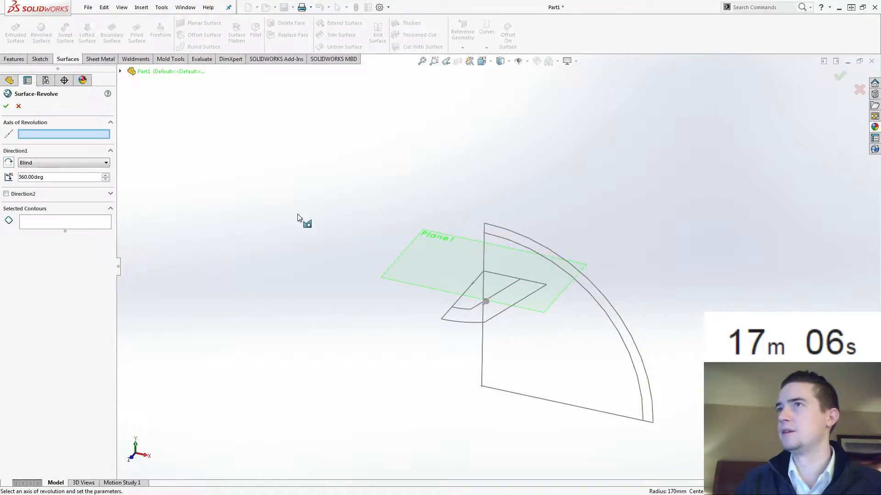
pyautogui.click(487, 349)
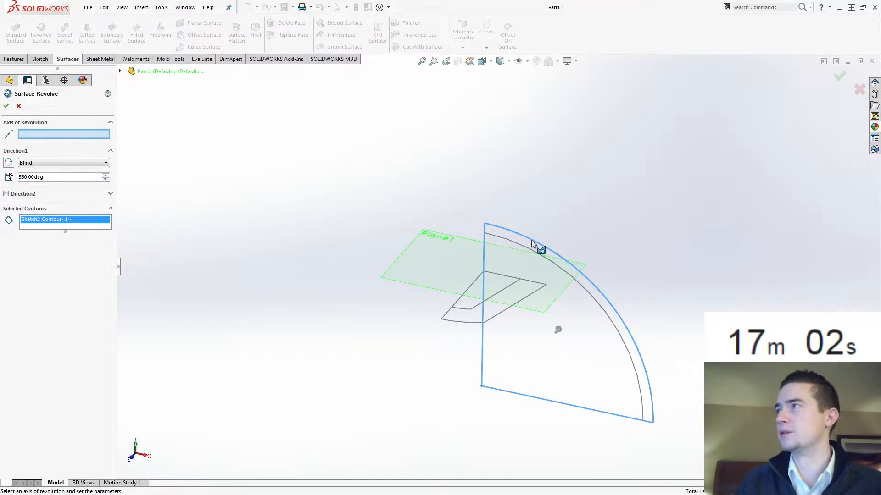
pyautogui.rightClick(80, 219)
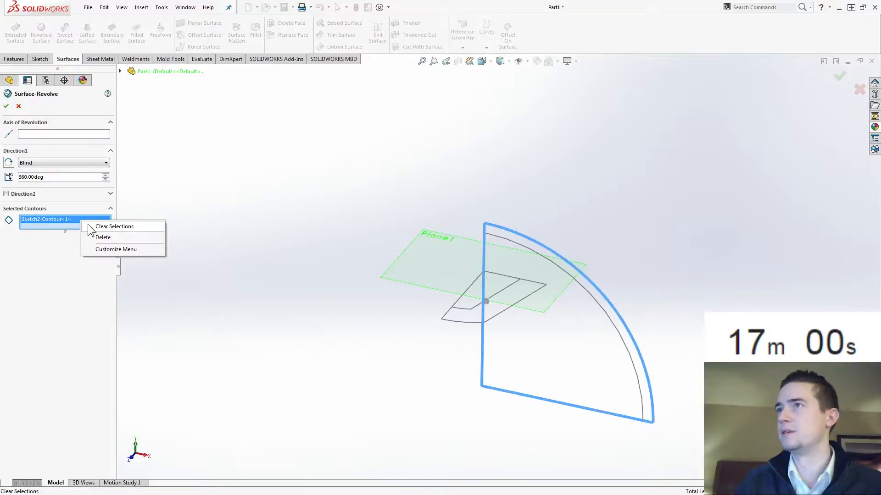
pyautogui.click(88, 225)
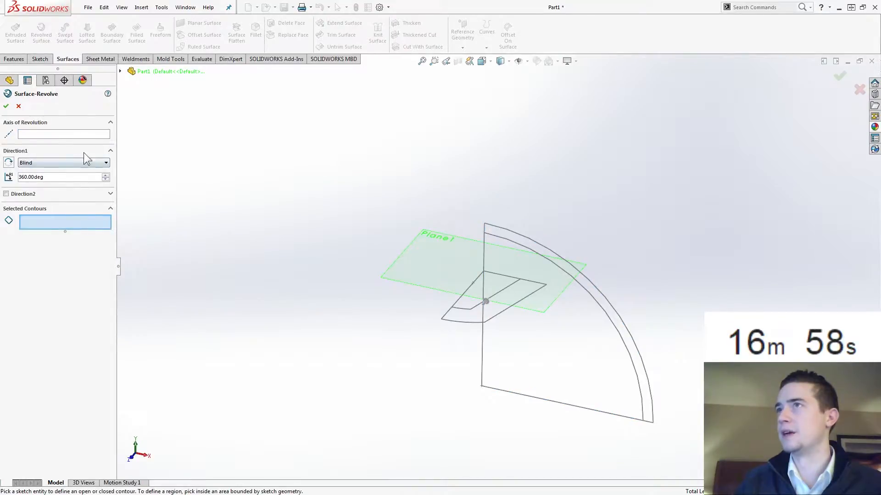
pyautogui.click(76, 134)
pyautogui.click(482, 353)
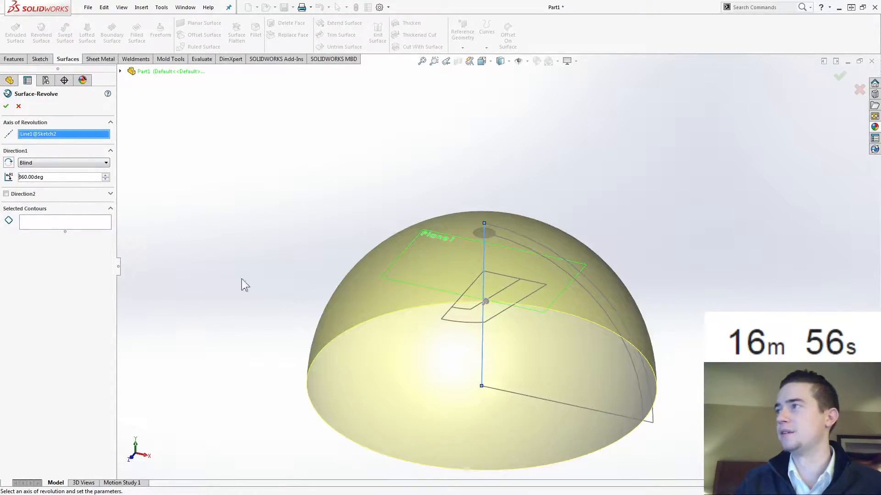
pyautogui.click(60, 225)
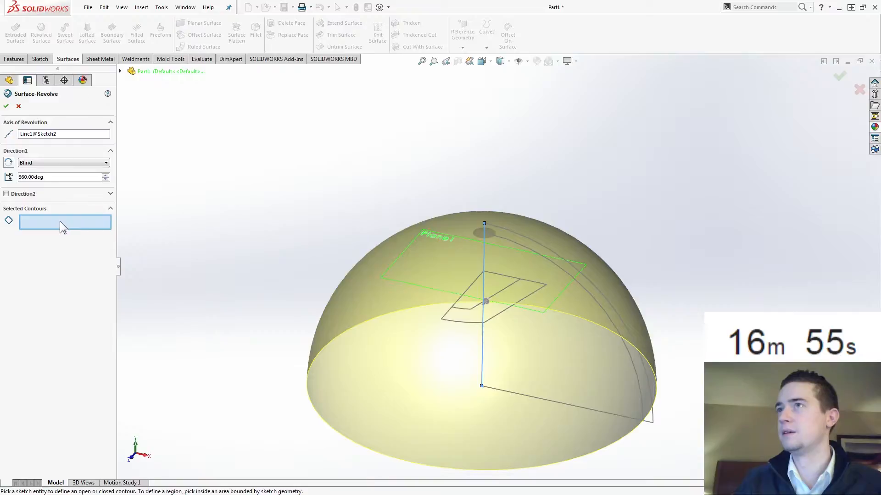
pyautogui.click(558, 256)
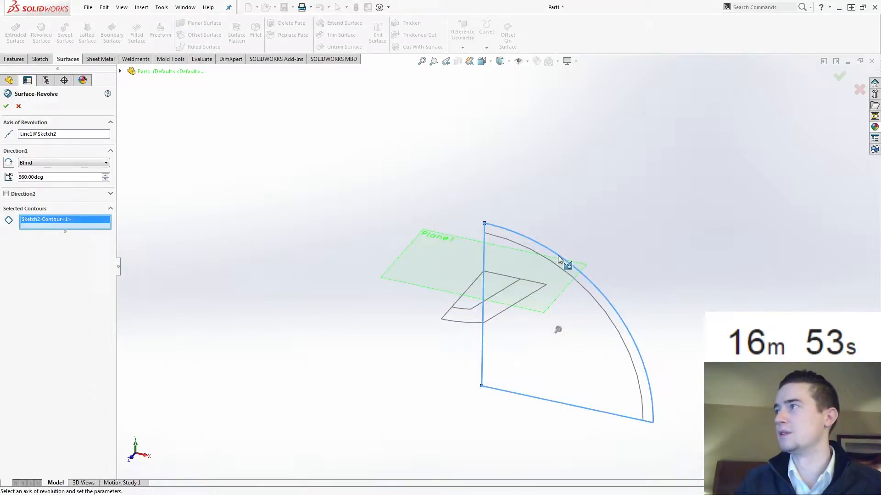
pyautogui.rightClick(82, 223)
pyautogui.click(92, 238)
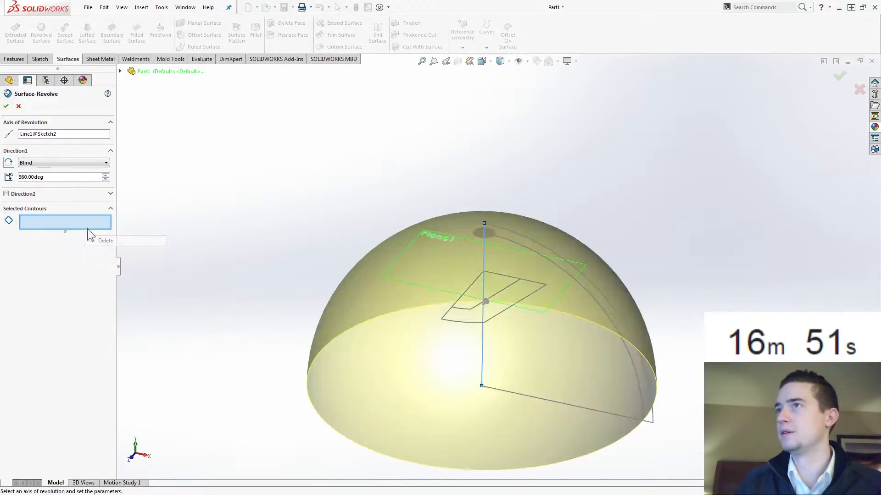
pyautogui.click(18, 106)
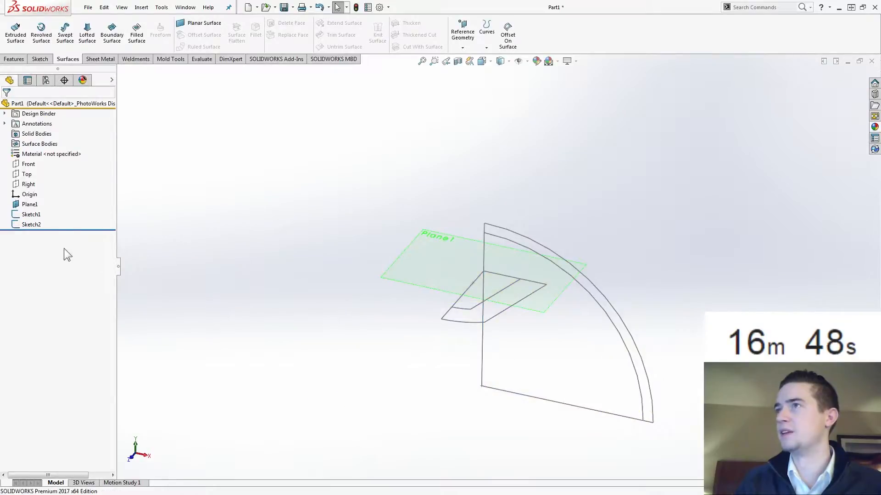
# - Edit the quarter-arc sketch to turn its vertical and horizontal lines into construction geometry, and finish the sketch
pyautogui.click(27, 224)
pyautogui.click(34, 183)
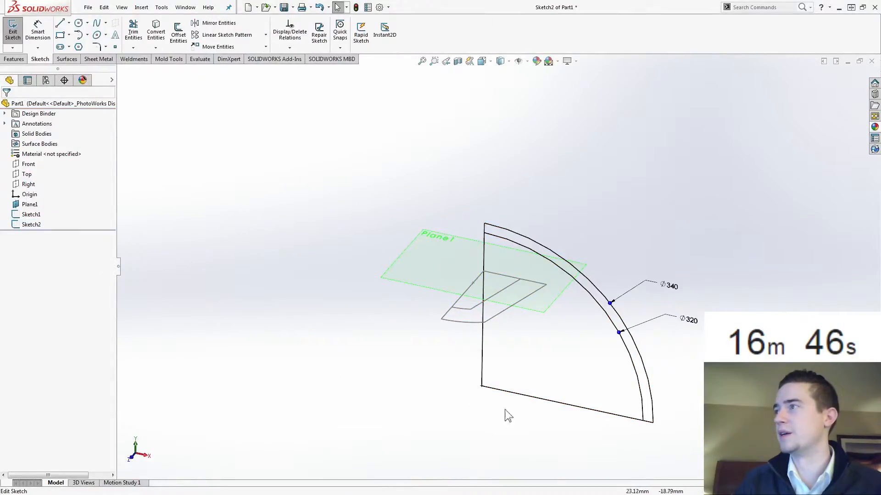
pyautogui.click(498, 390)
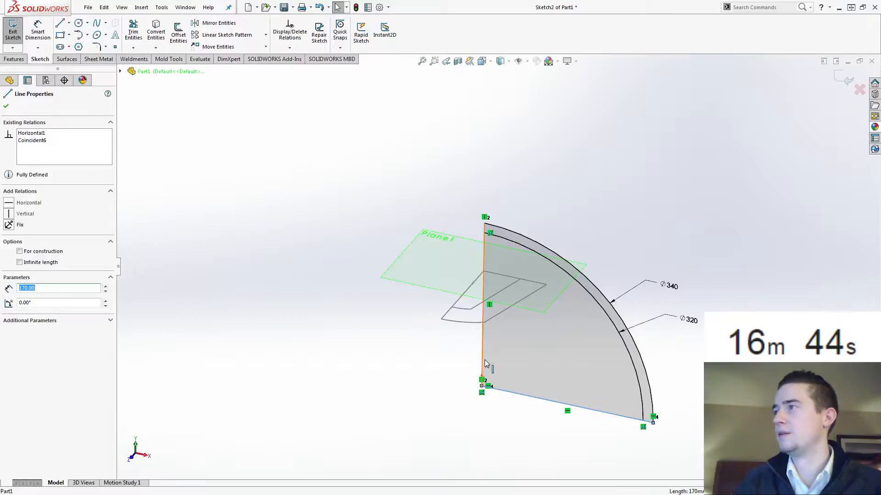
pyautogui.keyDown('ctrl'); pyautogui.click(484, 359); pyautogui.keyUp('ctrl')
pyautogui.click(527, 319)
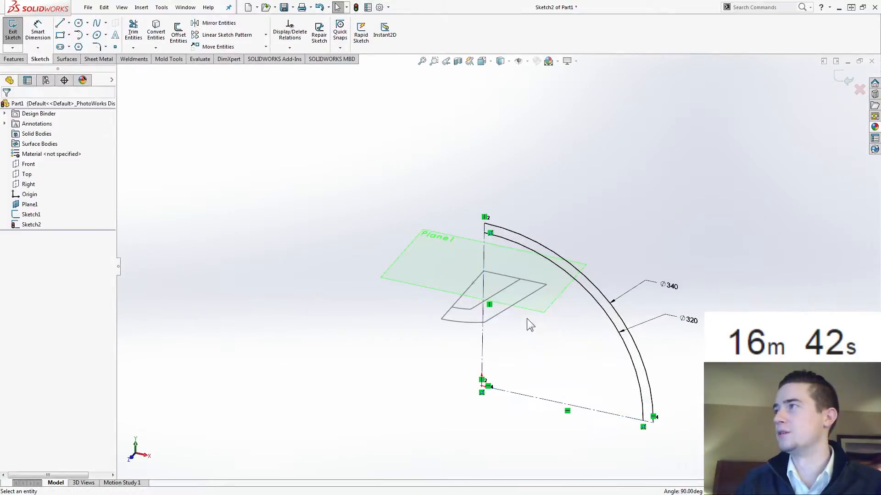
pyautogui.click(839, 82)
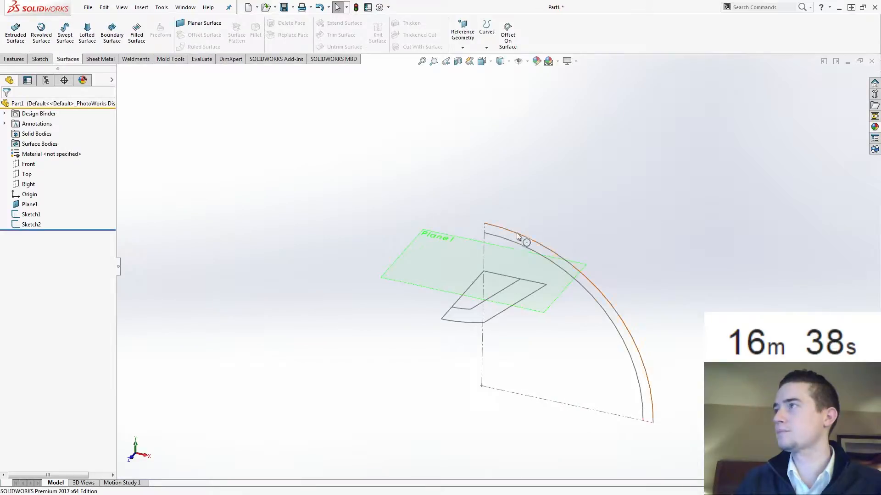
# - Revolve the two quarter arcs into surfaces about the vertical construction line by 90 degrees in the reversed direction
pyautogui.click(46, 41)
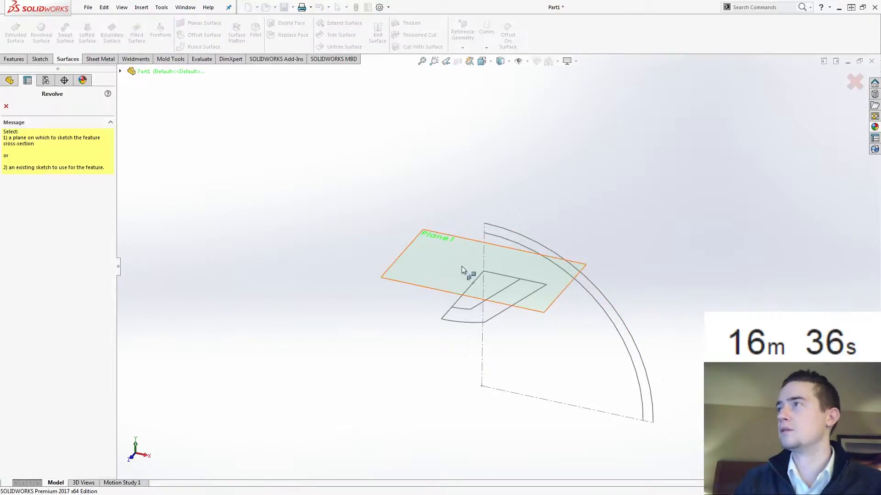
pyautogui.click(511, 233)
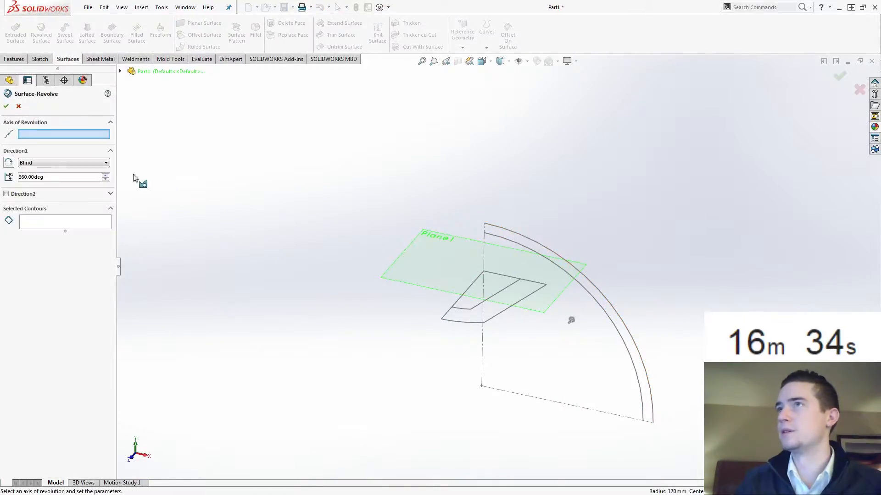
pyautogui.click(486, 258)
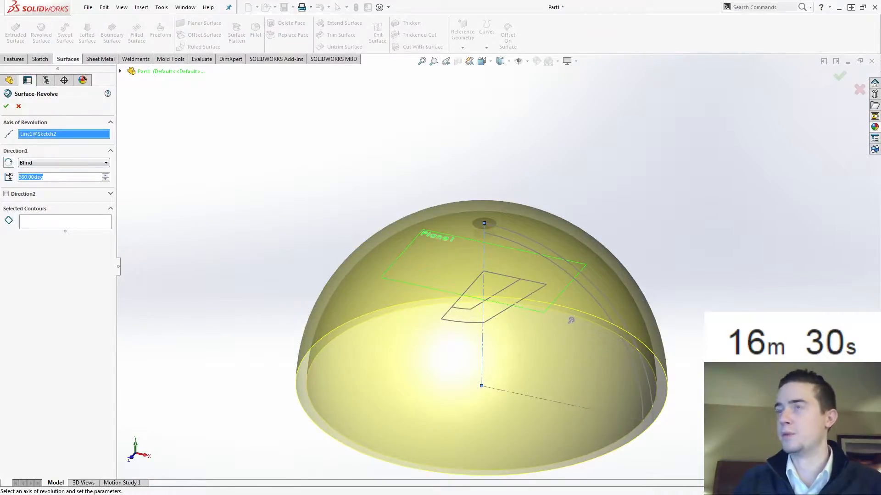
pyautogui.write('90')
pyautogui.press('Return')
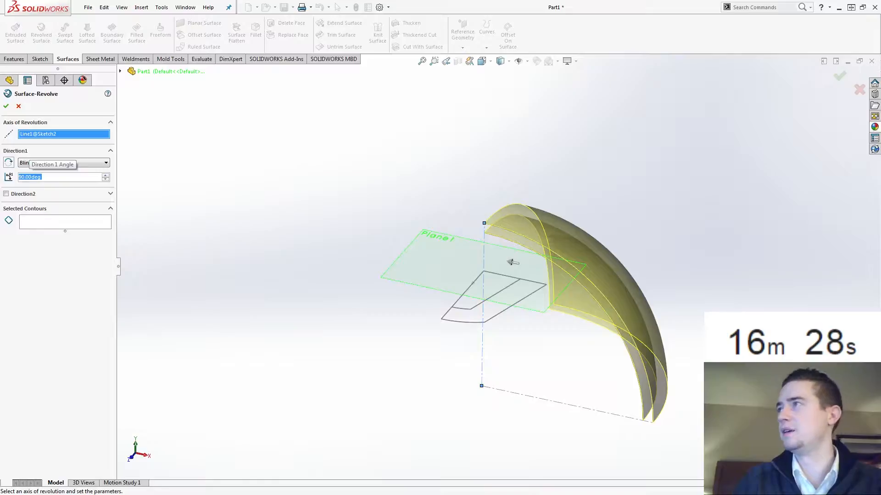
pyautogui.click(8, 164)
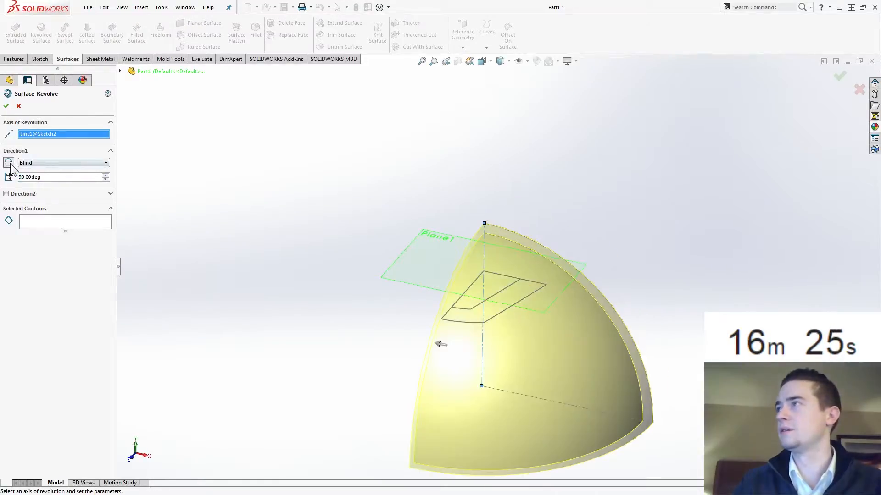
pyautogui.click(6, 107)
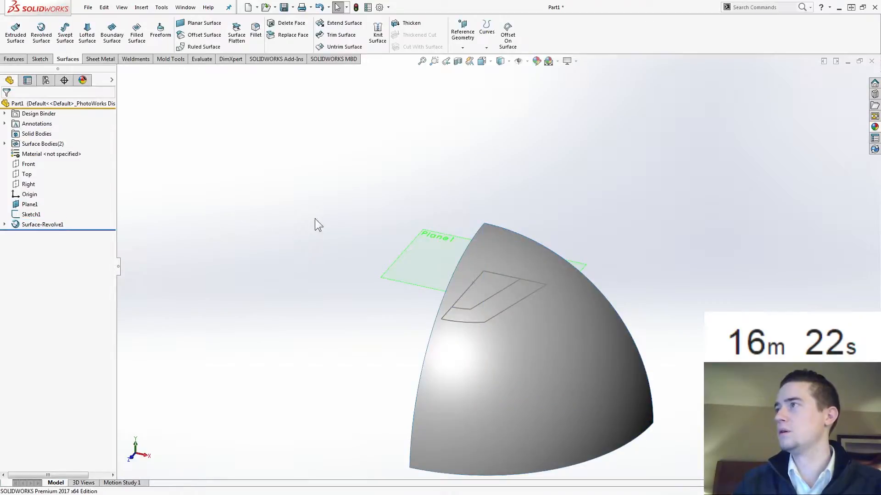
# - Trim the revolved surfaces with the profile sketch on Plane1, keeping the inner wedge of the outer surface and the L-shaped region of the inner surface
pyautogui.moveTo(332, 230); pyautogui.dragTo(321, 222, button='middle')
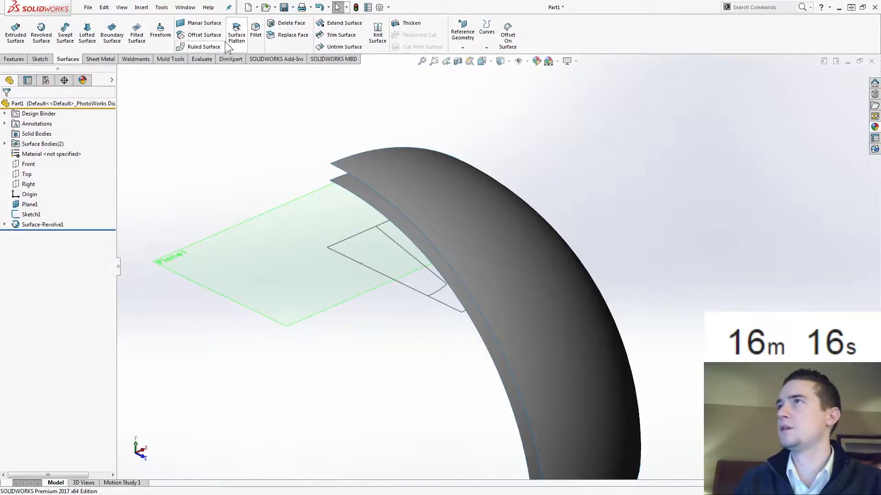
pyautogui.click(341, 35)
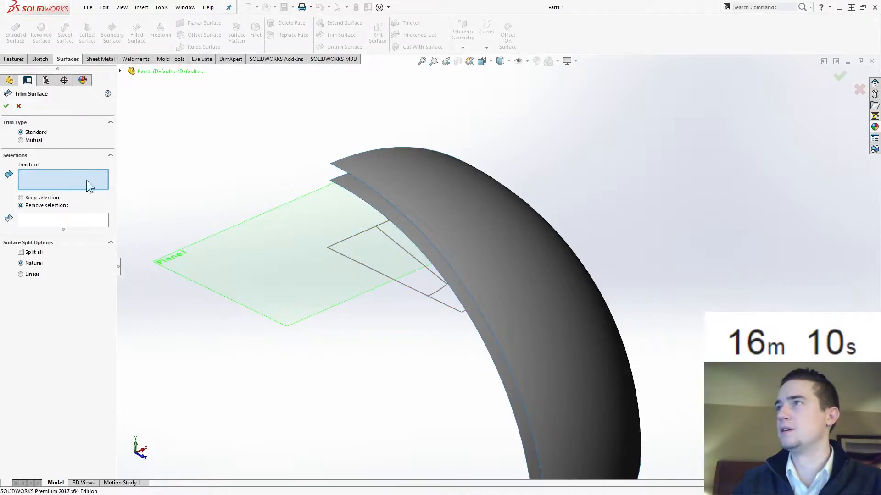
pyautogui.click(410, 255)
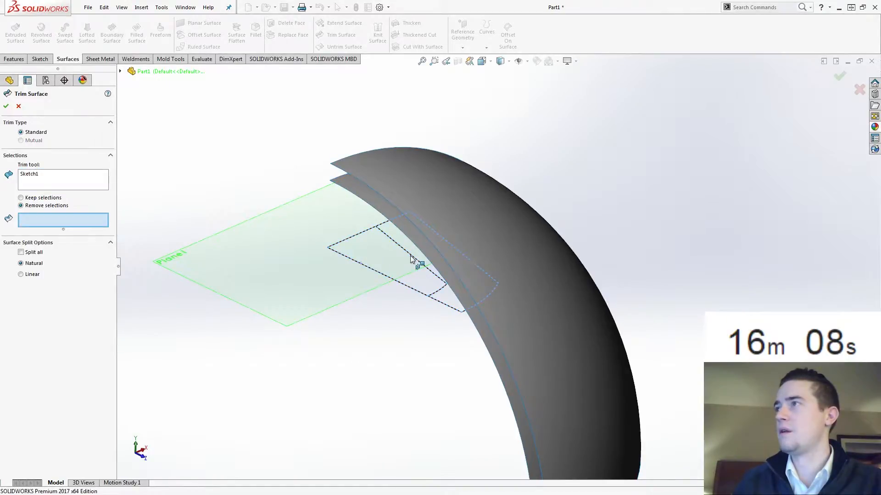
pyautogui.click(408, 192)
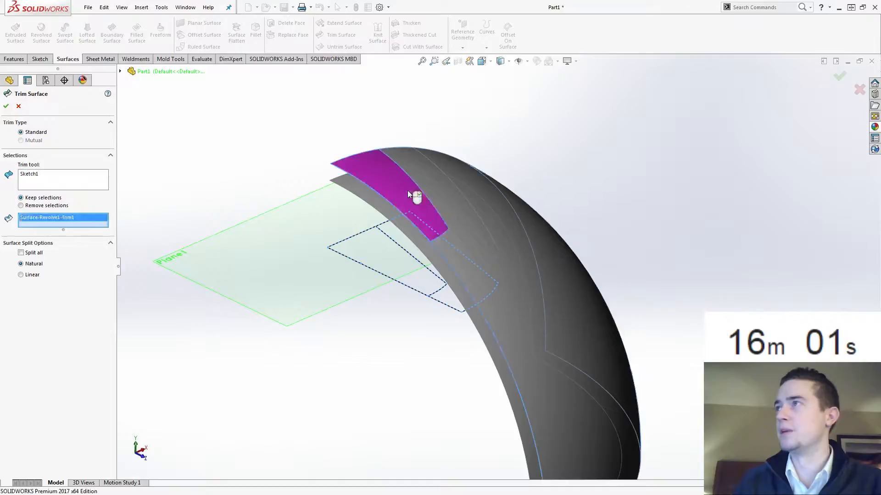
pyautogui.click(444, 266)
pyautogui.moveTo(454, 286); pyautogui.dragTo(444, 321, button='middle')
pyautogui.click(11, 107)
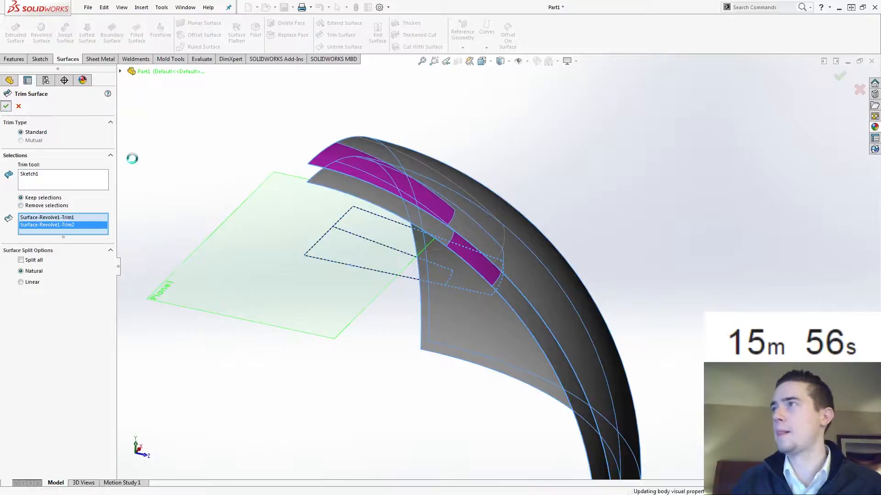
pyautogui.click(258, 148)
pyautogui.moveTo(257, 147); pyautogui.dragTo(218, 152, button='middle')
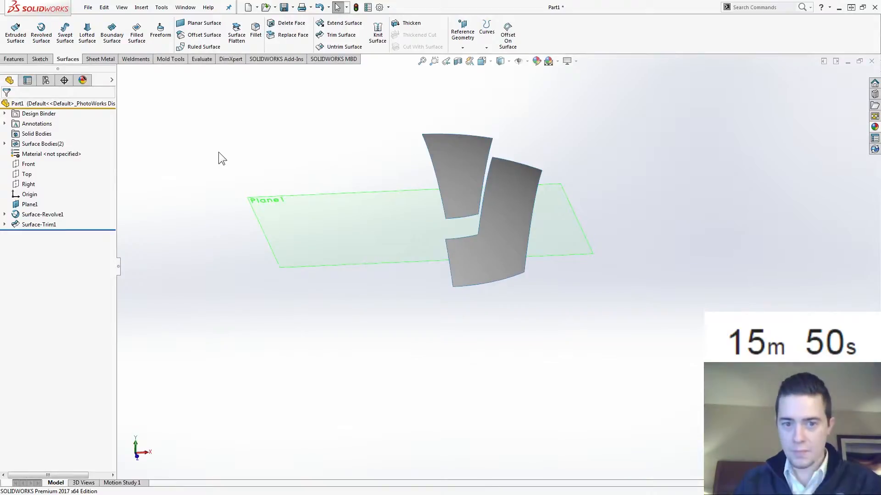
# - Start a new sketch on the Right plane and view it straight on
pyautogui.click(28, 185)
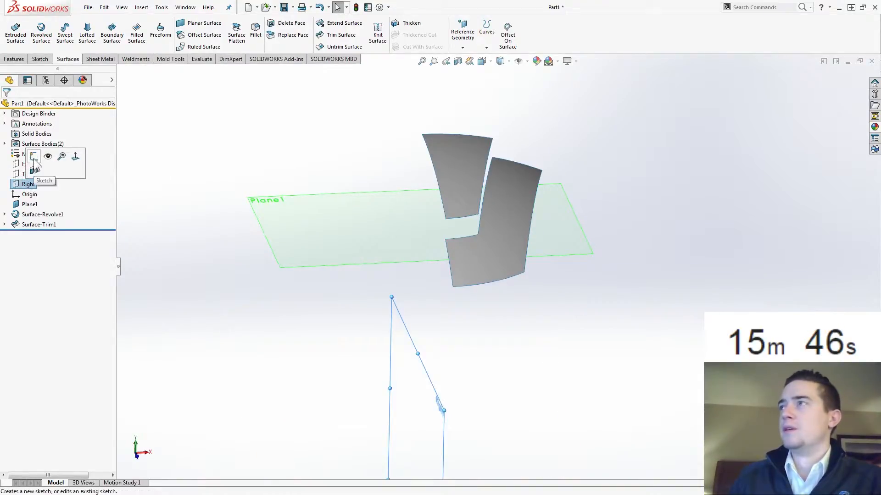
pyautogui.click(36, 164)
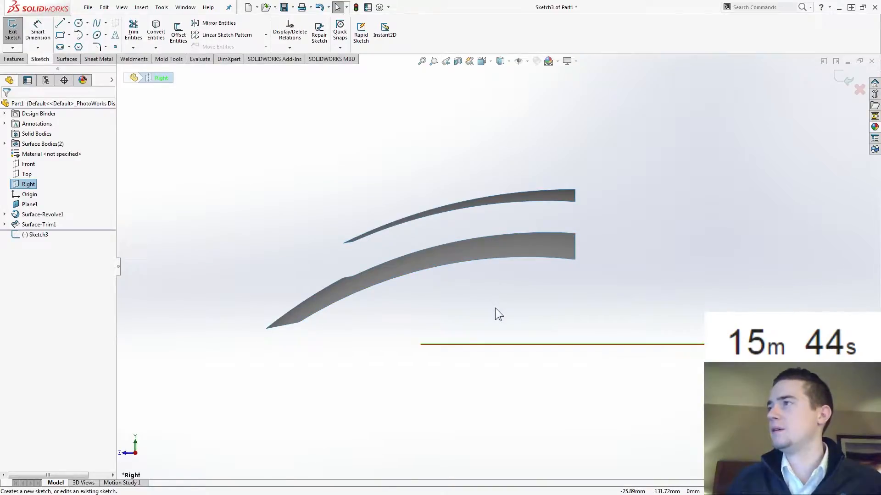
pyautogui.hotkey('ctrl', '7')
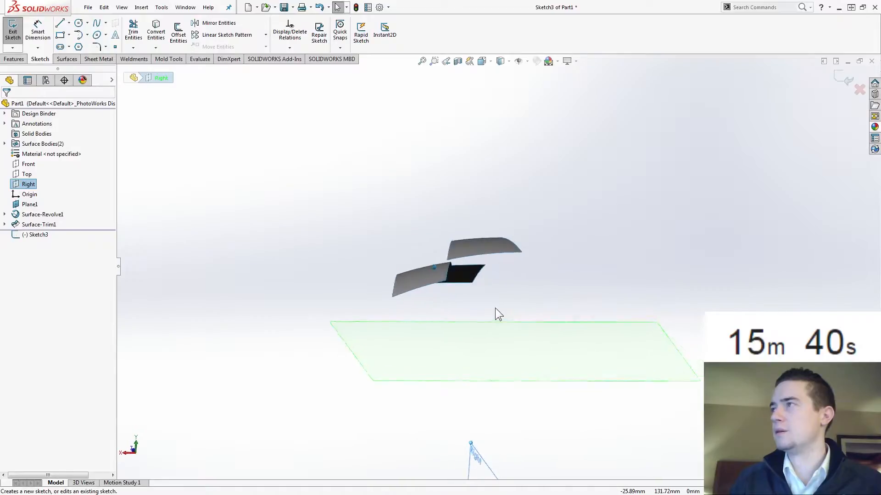
pyautogui.click(482, 61)
pyautogui.click(603, 164)
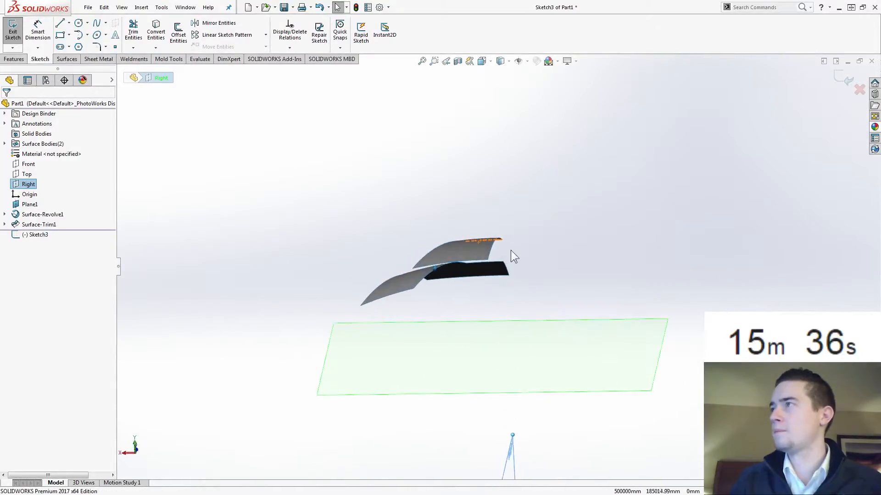
pyautogui.click(493, 246)
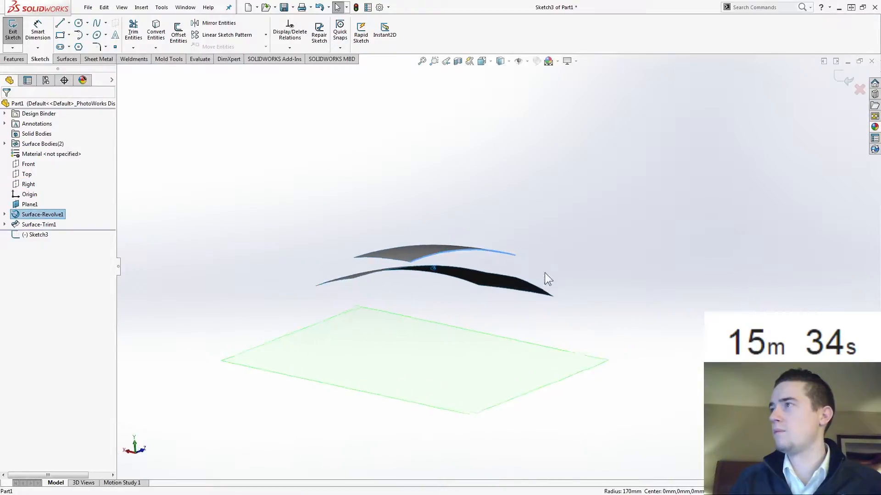
pyautogui.click(573, 230)
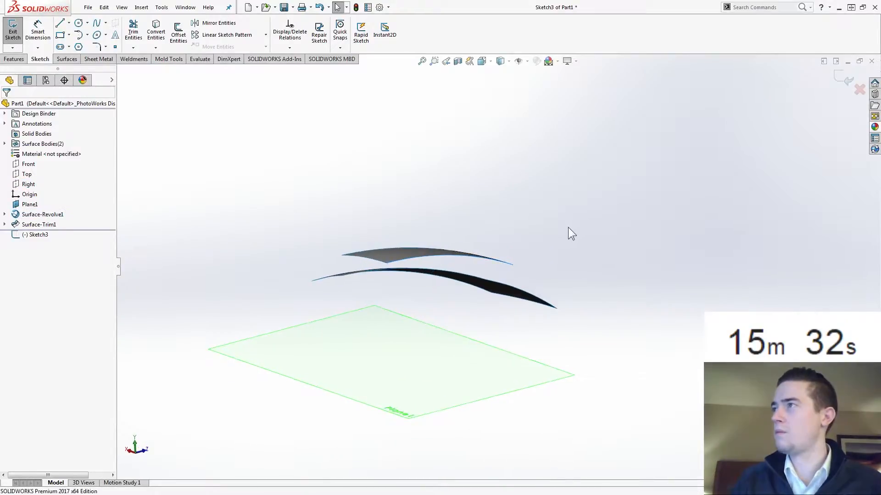
pyautogui.click(484, 61)
pyautogui.click(532, 118)
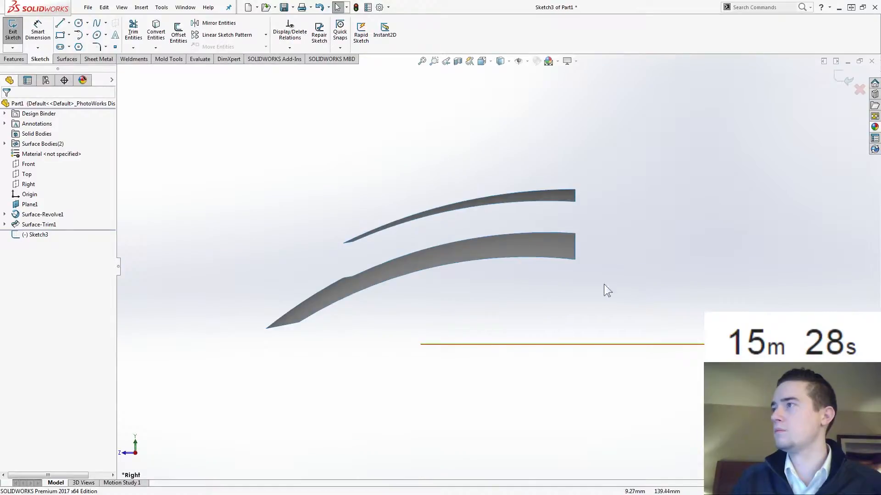
# - Draw a vertical line from the front tip of the outer surface down to the inner surface
pyautogui.click(60, 25)
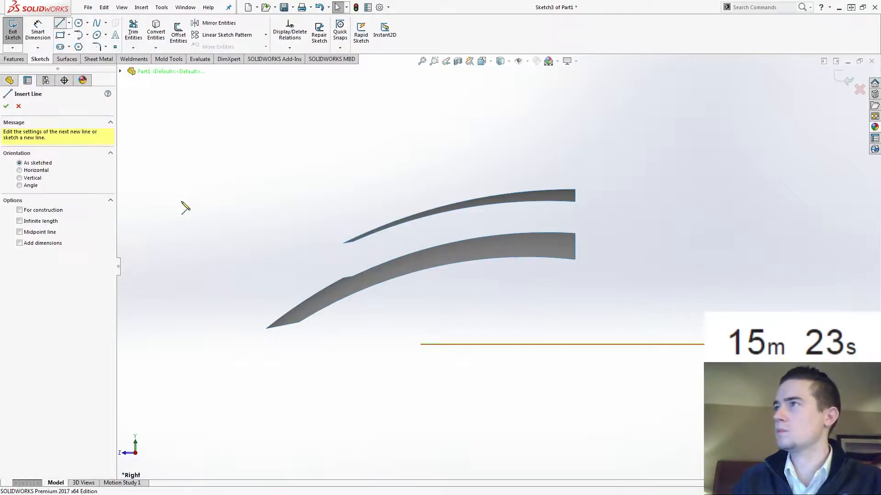
pyautogui.click(343, 243)
pyautogui.click(343, 278)
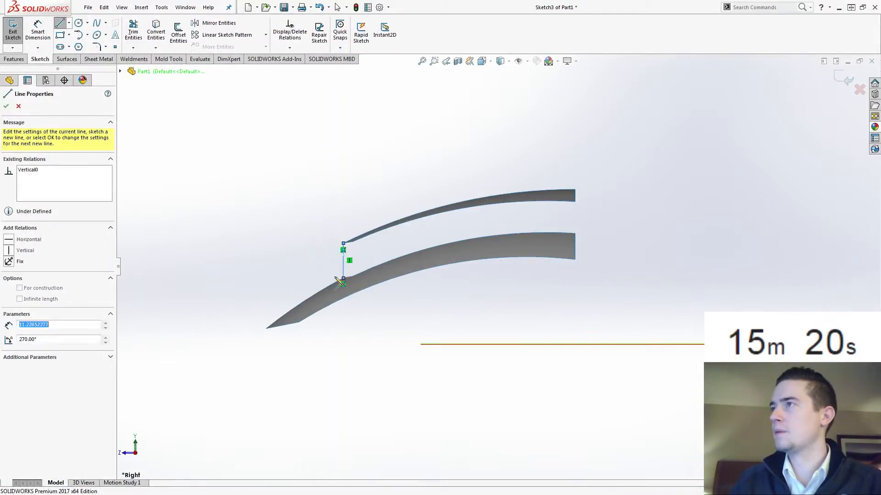
pyautogui.press('Escape')
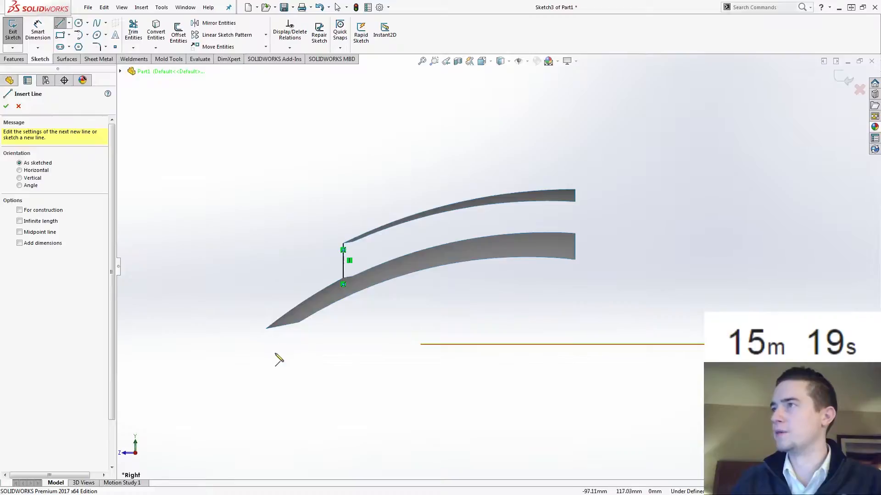
# - Draw a short vertical line down from the inner surface's lowest tip and make its lower end coincident with Plane1
pyautogui.click(266, 329)
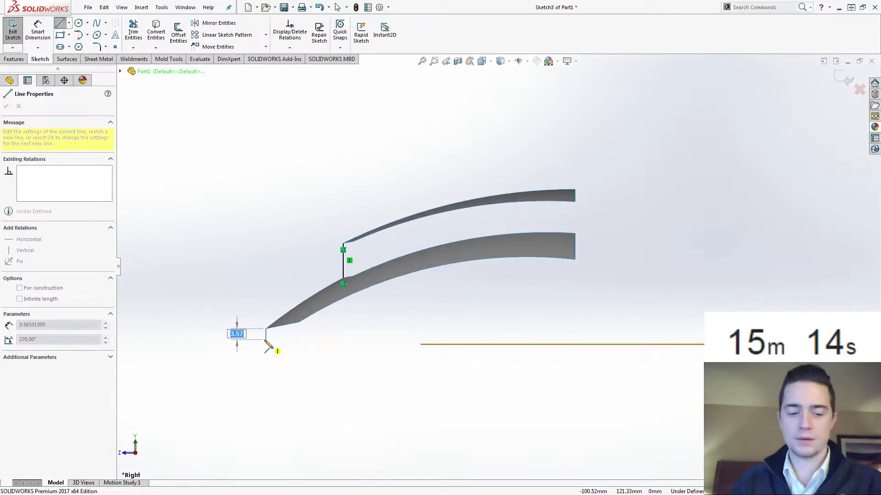
pyautogui.click(266, 339)
pyautogui.press('Escape')
pyautogui.click(266, 340)
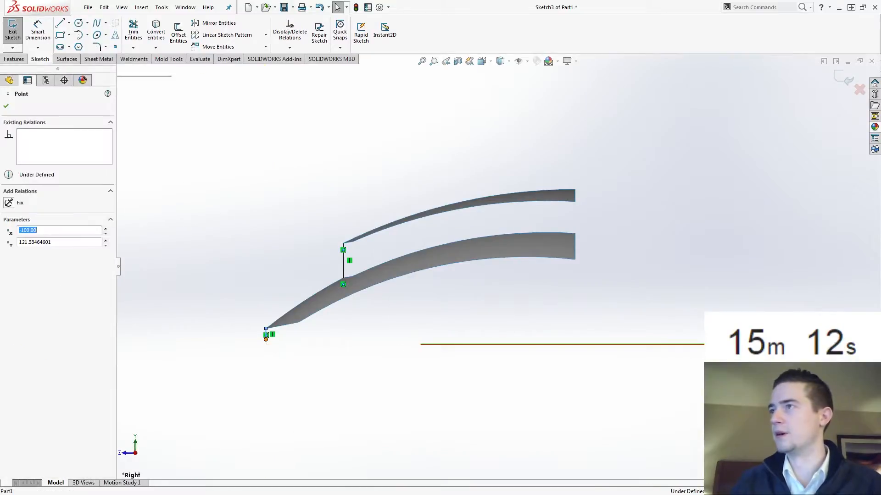
pyautogui.scroll(1, 401, 342)
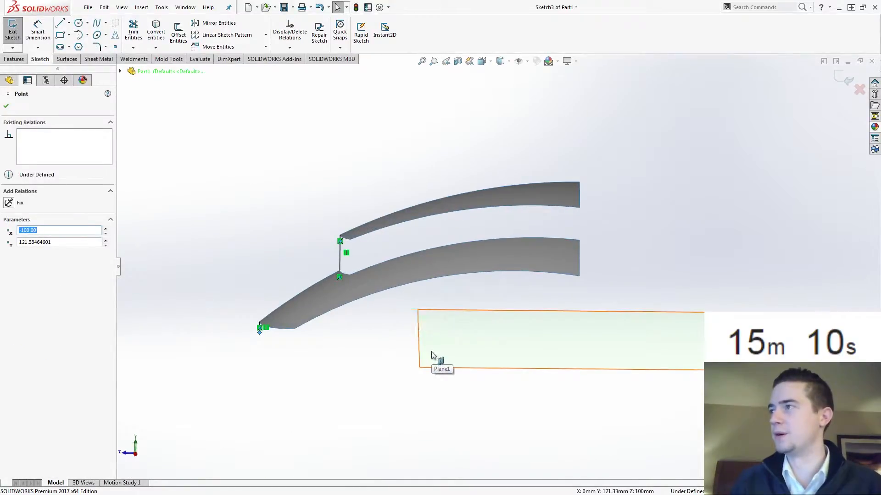
pyautogui.keyDown('ctrl'); pyautogui.click(432, 353); pyautogui.keyUp('ctrl')
pyautogui.click(458, 297)
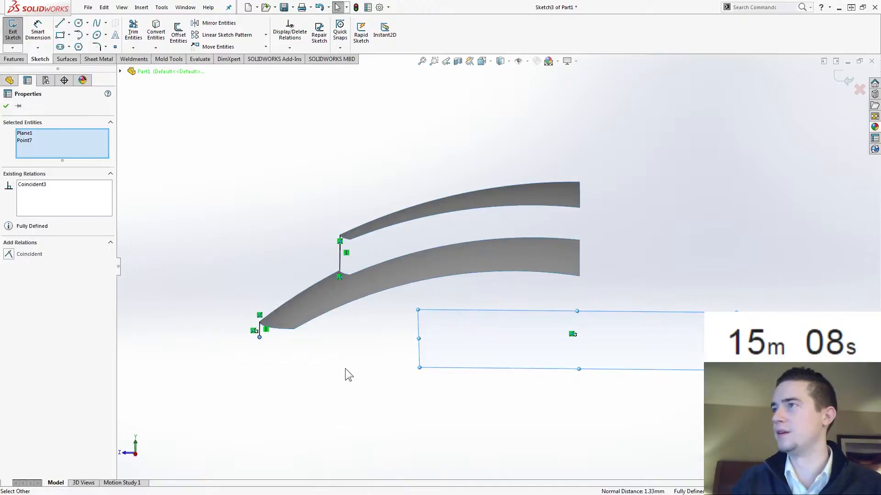
pyautogui.press('Escape')
# - Draw a vertical line down from the outer surface's top rear corner and make its lower end coincident with Plane1
pyautogui.click(60, 23)
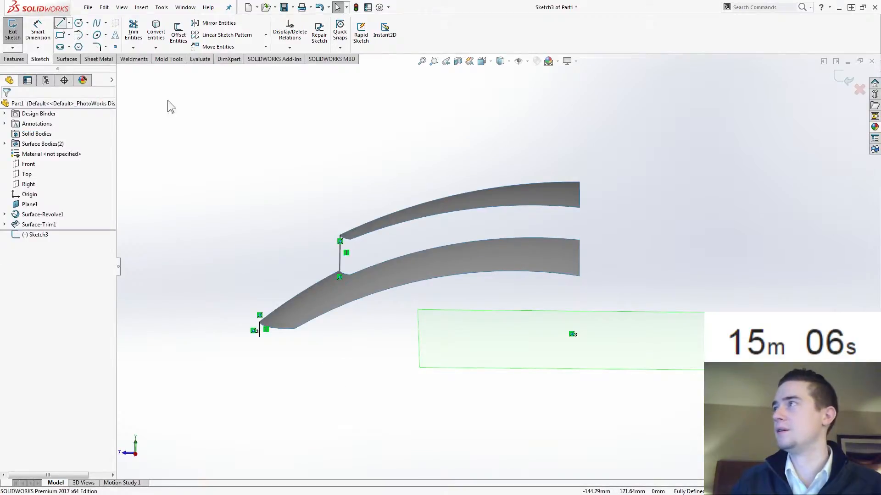
pyautogui.click(579, 182)
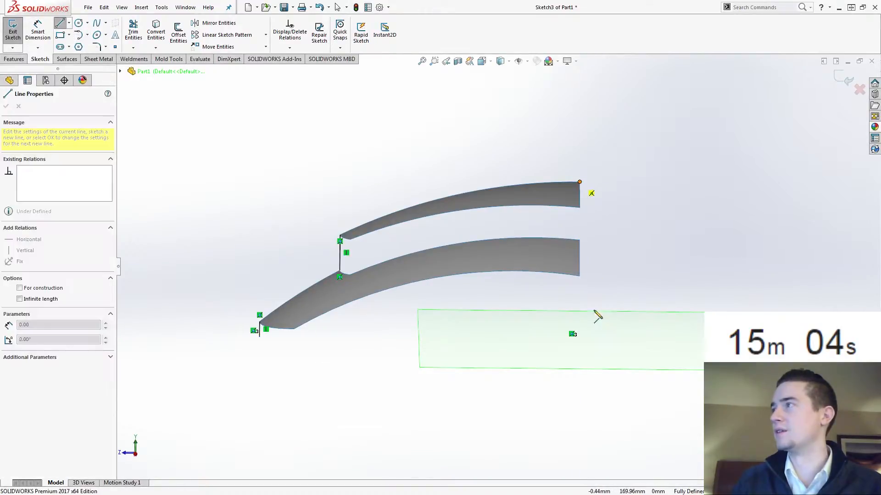
pyautogui.click(578, 325)
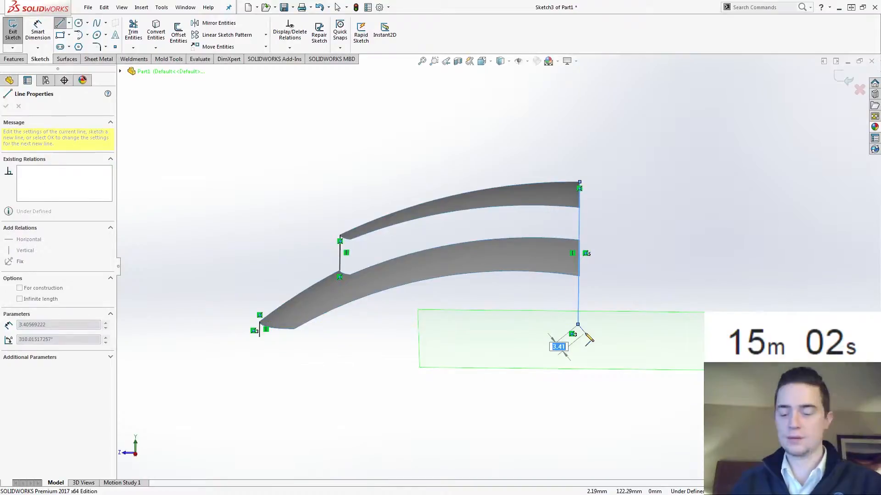
pyautogui.press('Escape')
pyautogui.click(578, 325)
pyautogui.keyDown('ctrl'); pyautogui.click(612, 346); pyautogui.keyUp('ctrl')
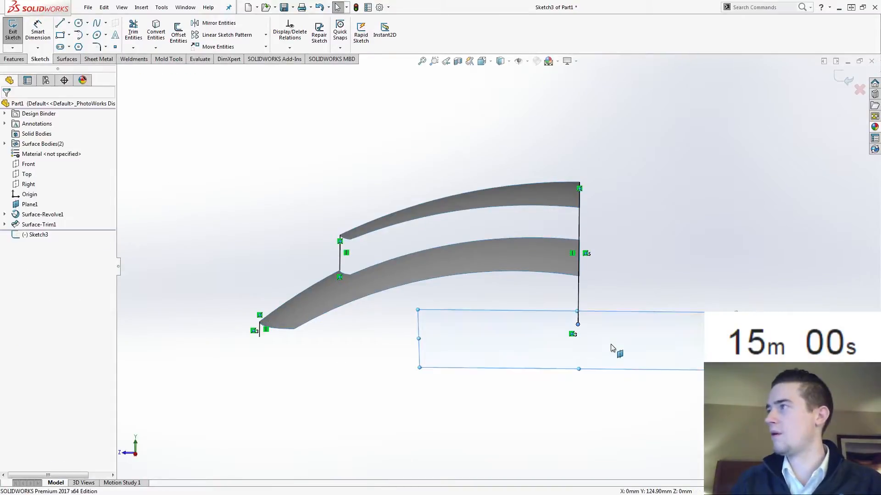
pyautogui.click(640, 291)
pyautogui.click(385, 392)
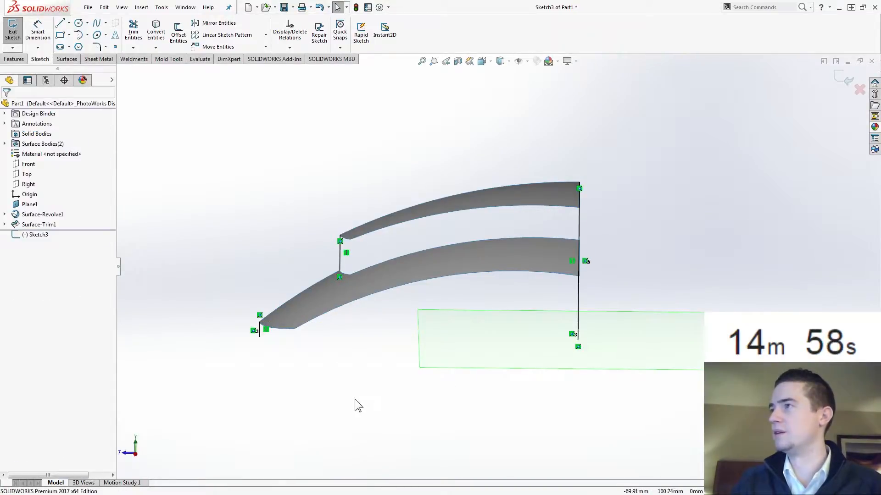
# - Join the lower ends with a horizontal line and convert the curved edges of both surfaces to close the profile
pyautogui.press('l')
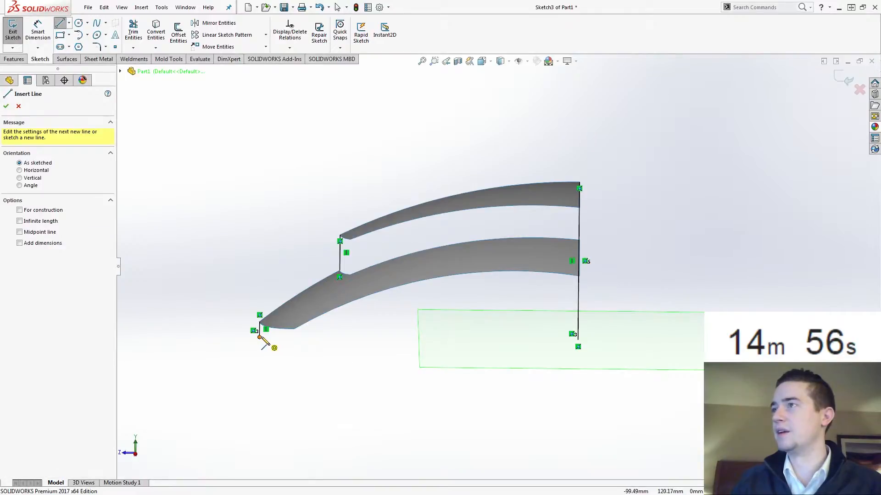
pyautogui.moveTo(260, 338)
pyautogui.mouseDown()
pyautogui.moveTo(289, 348)
pyautogui.moveTo(578, 340)
pyautogui.mouseUp()
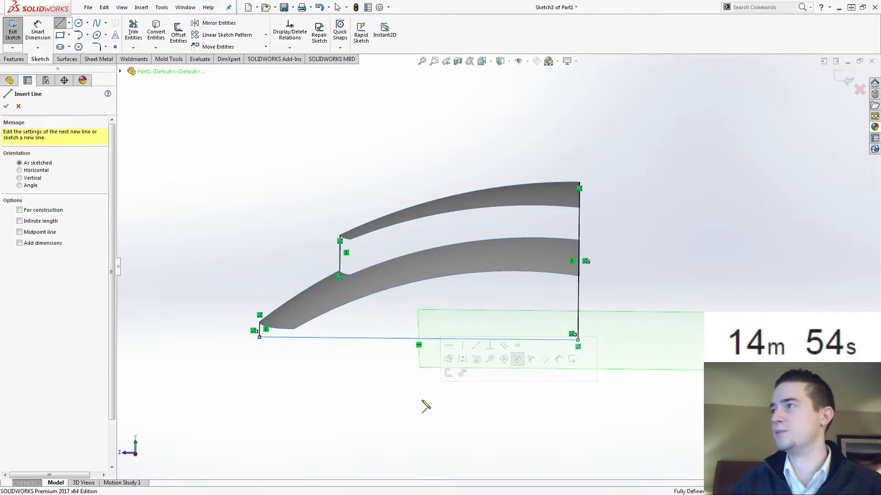
pyautogui.press('Escape')
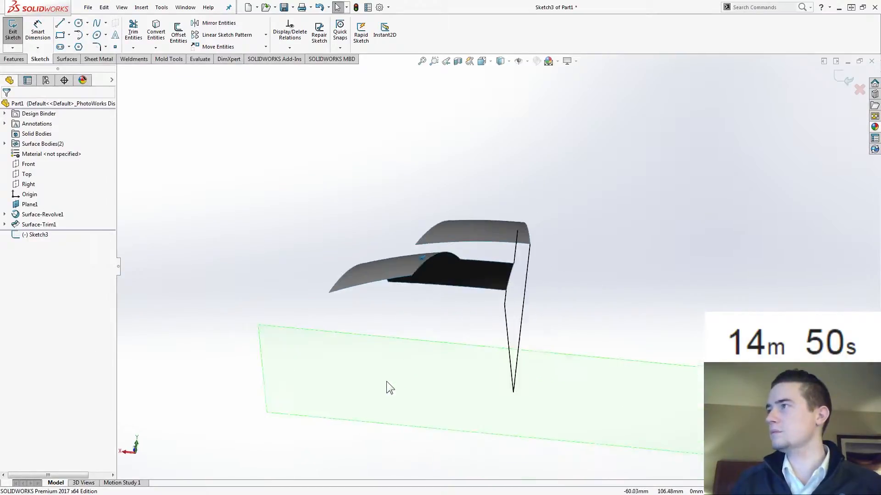
pyautogui.click(570, 280)
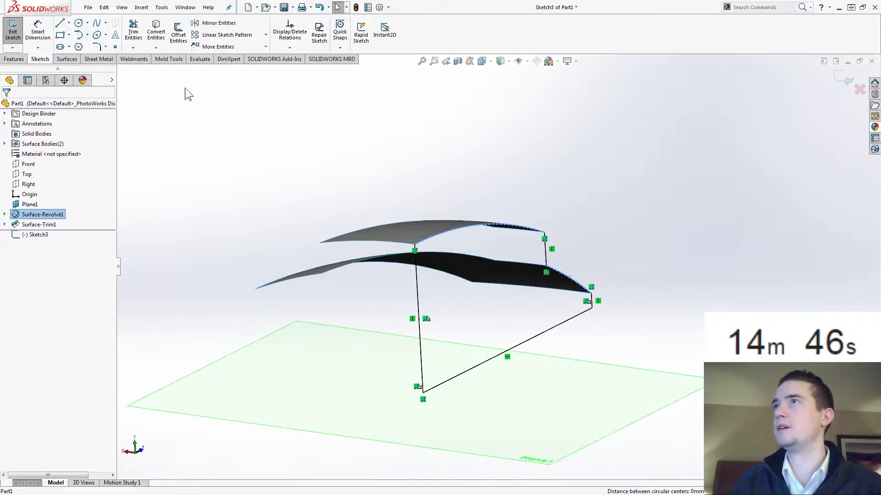
pyautogui.click(156, 32)
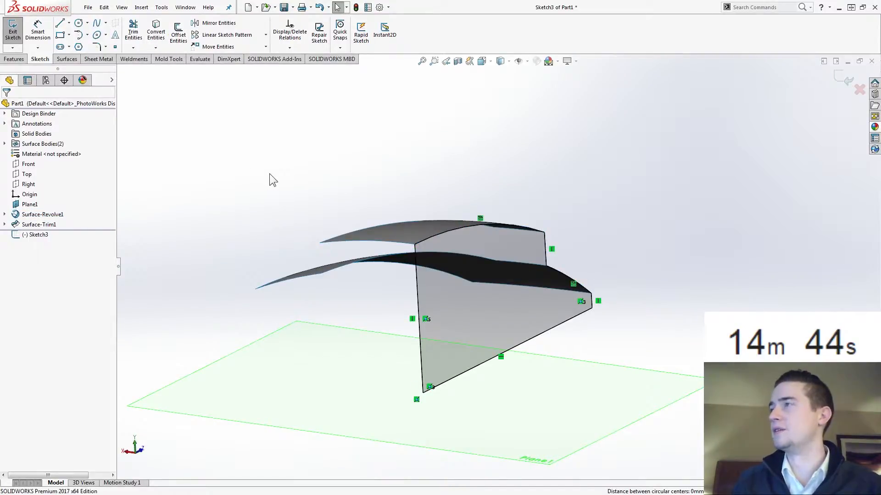
pyautogui.press('f')
# - Create a planar surface from the closed profile on the Right plane
pyautogui.click(77, 60)
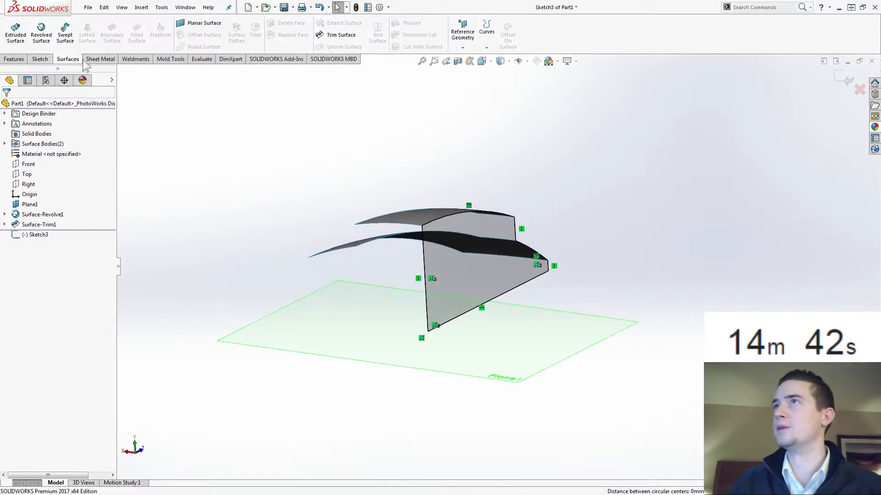
pyautogui.click(200, 25)
pyautogui.click(10, 108)
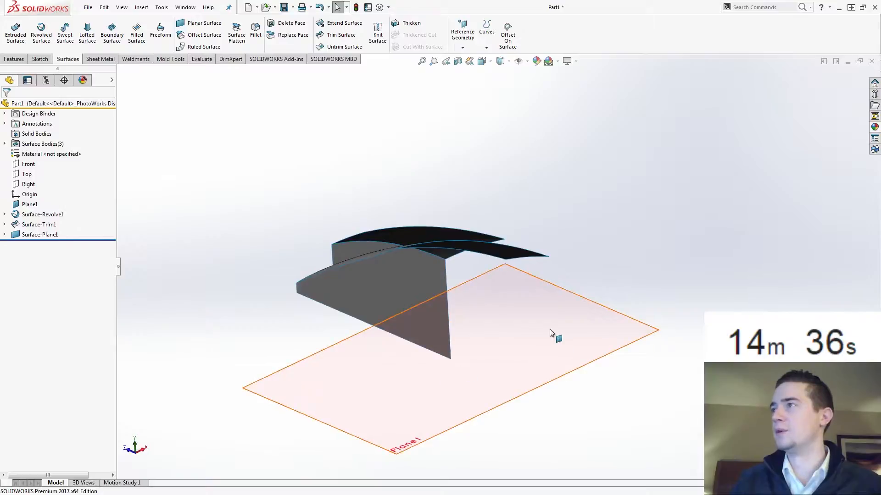
pyautogui.click(539, 314)
pyautogui.press('Escape')
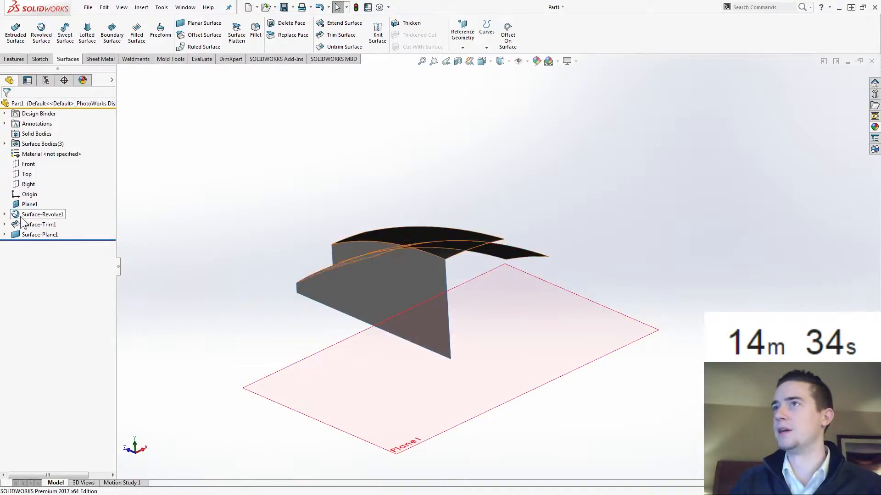
pyautogui.click(5, 214)
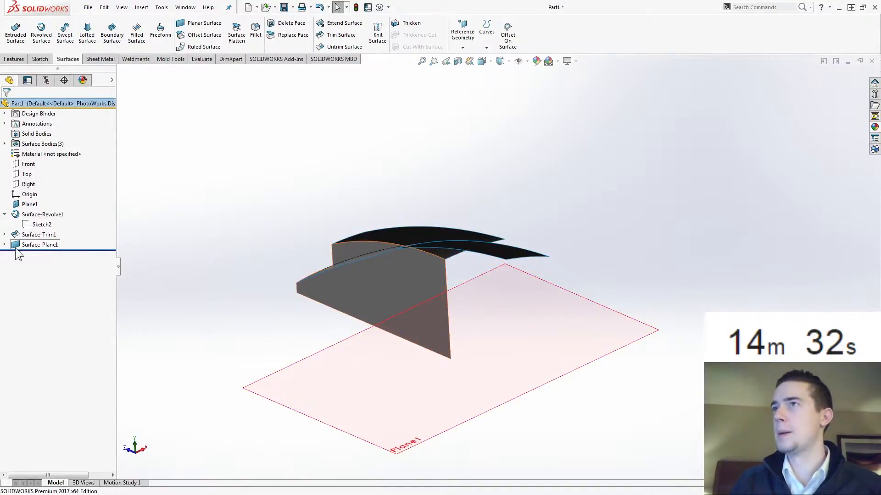
pyautogui.click(5, 235)
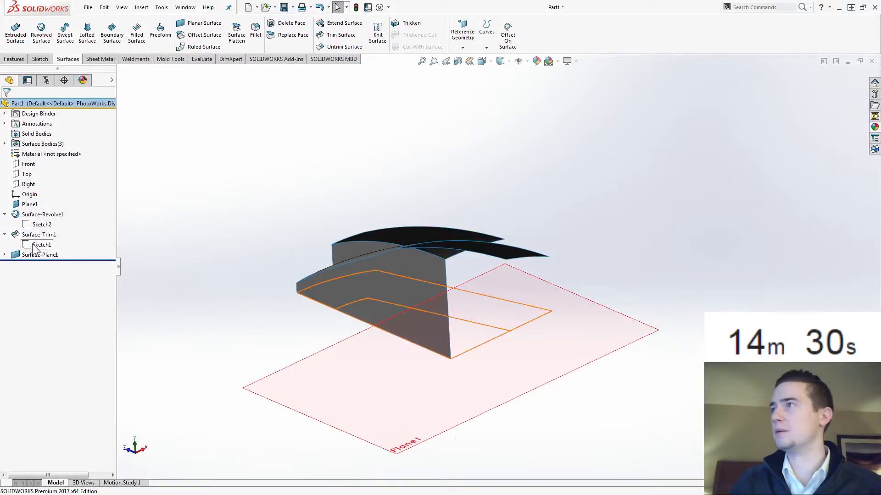
pyautogui.click(39, 244)
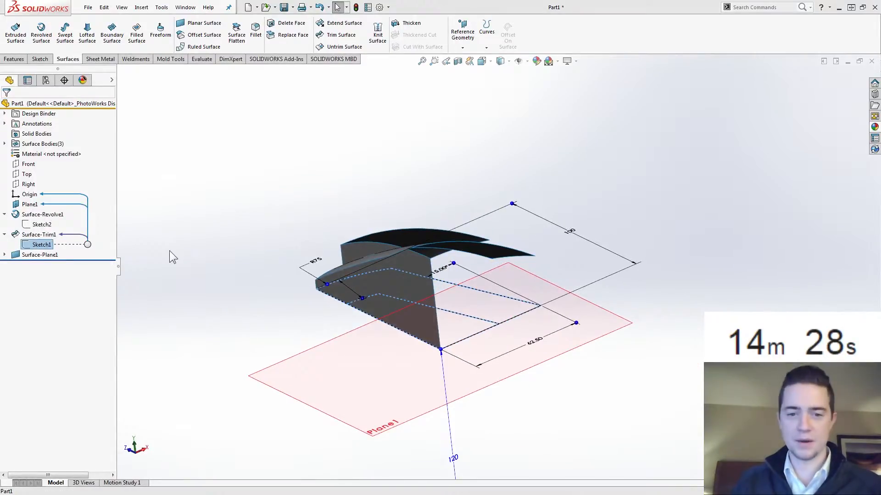
pyautogui.click(210, 282)
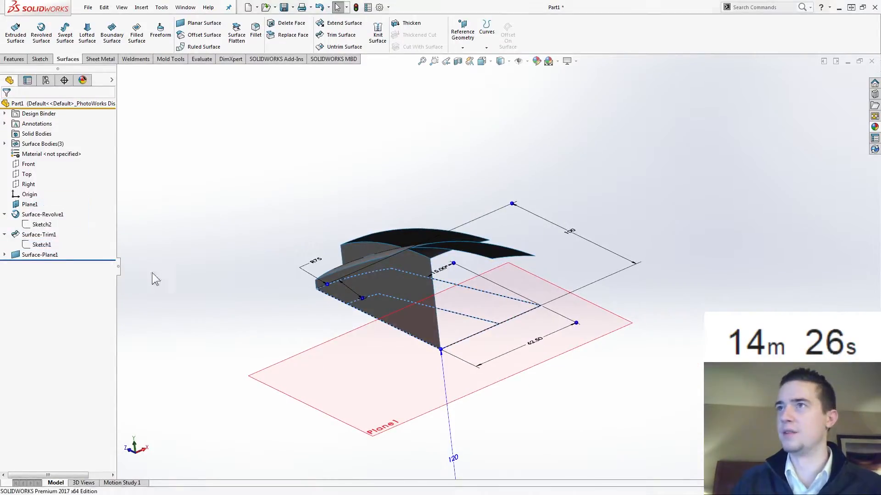
pyautogui.click(38, 246)
pyautogui.click(197, 23)
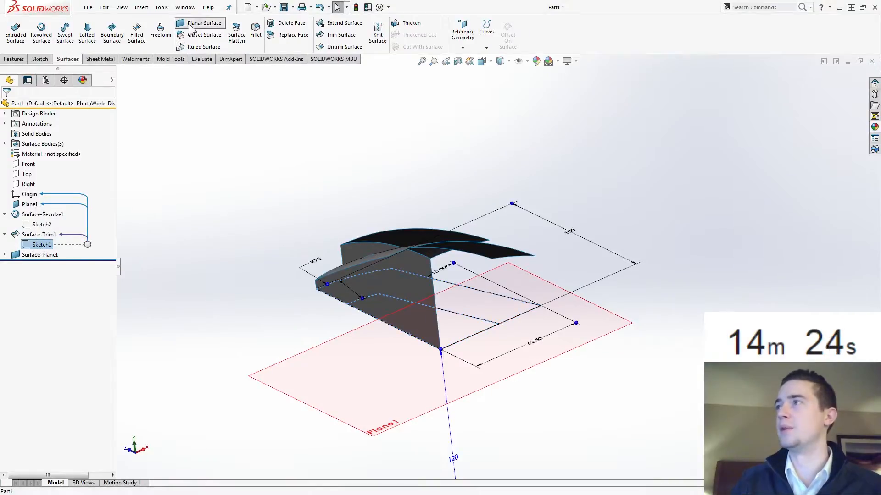
pyautogui.click(56, 134)
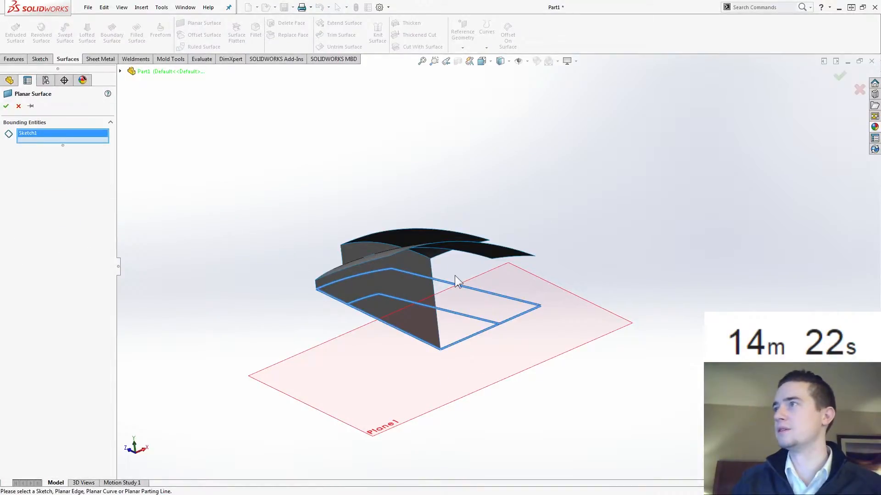
pyautogui.rightClick(91, 136)
pyautogui.click(100, 143)
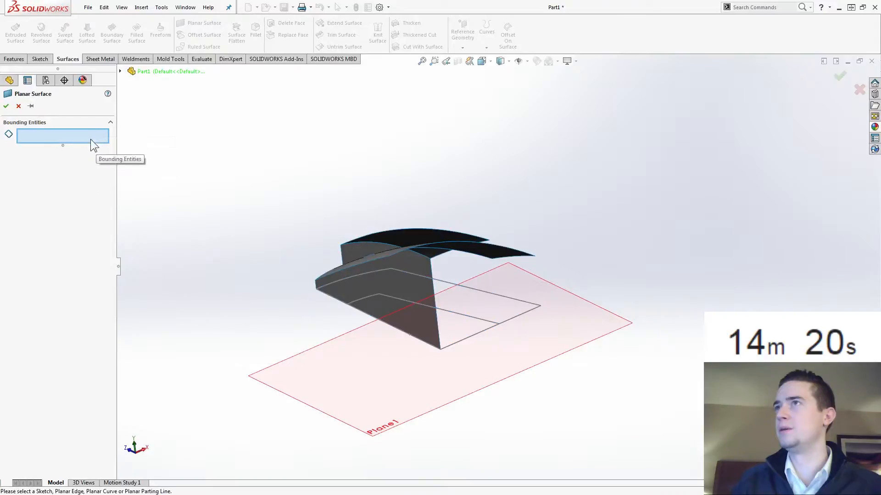
pyautogui.rightClick(89, 136)
pyautogui.click(22, 107)
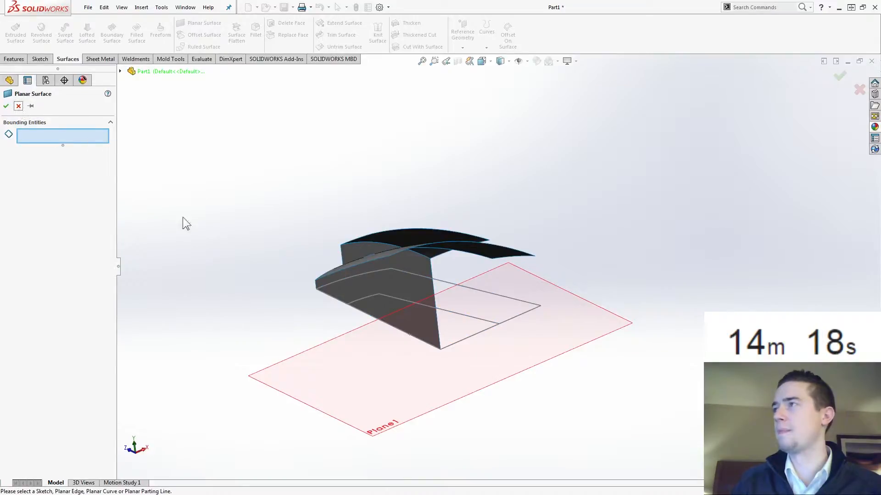
# - Start a new sketch on Plane1
pyautogui.click(352, 364)
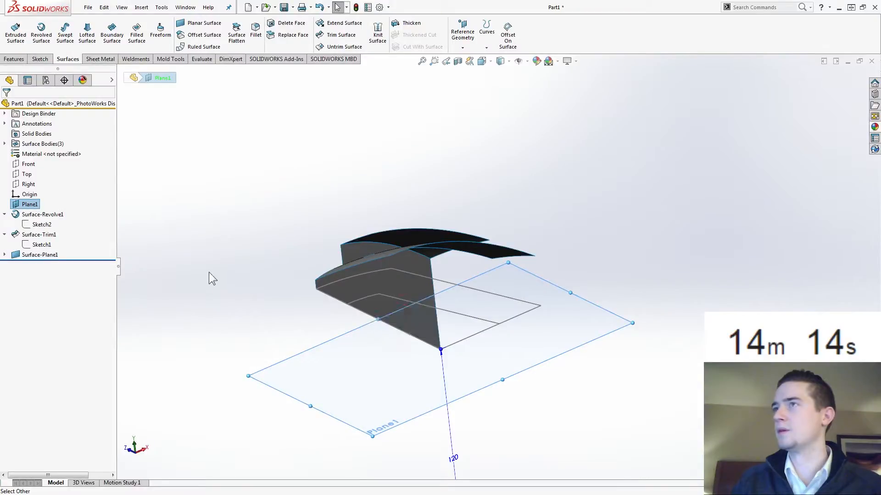
pyautogui.click(359, 340)
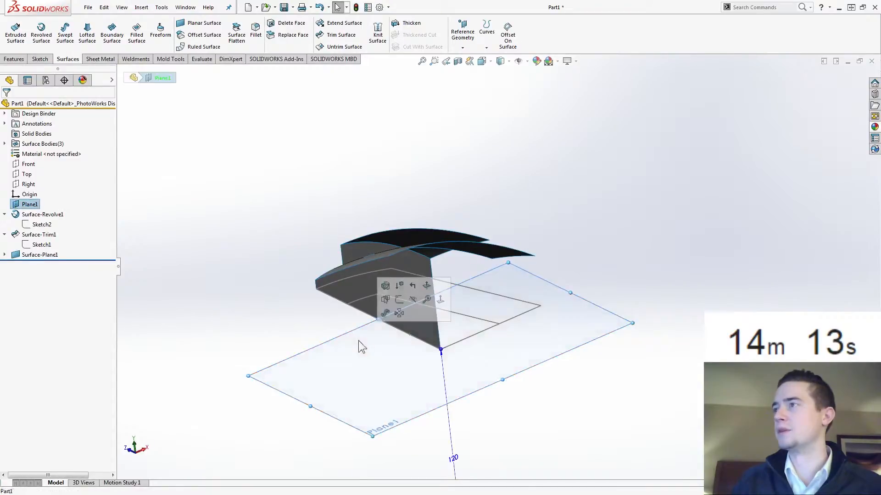
pyautogui.click(399, 300)
pyautogui.moveTo(450, 286); pyautogui.dragTo(458, 290, button='middle')
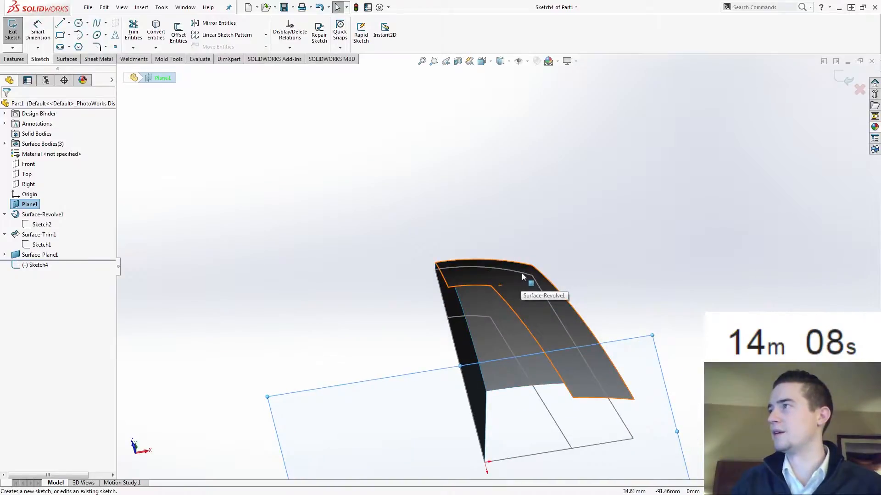
pyautogui.click(596, 263)
pyautogui.moveTo(543, 288); pyautogui.dragTo(585, 316, button='middle')
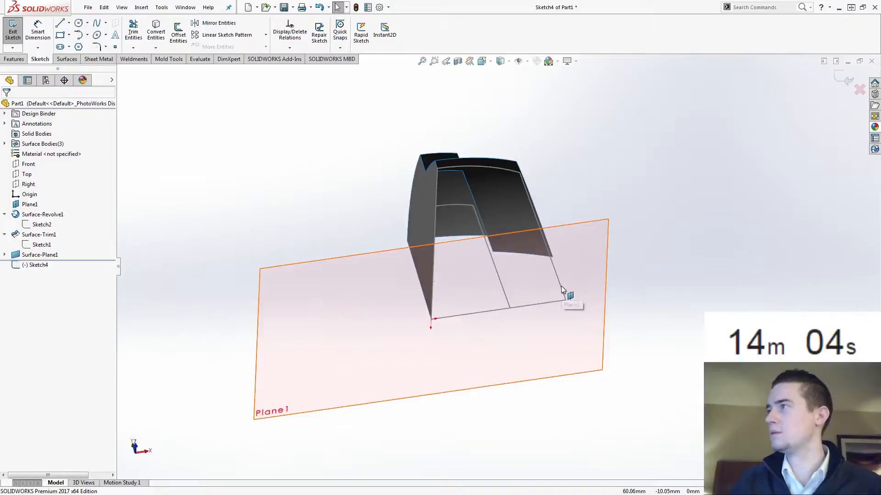
pyautogui.press('Up')
pyautogui.press('Up')
pyautogui.press('Up')
pyautogui.press('Up')
pyautogui.press('Up')
pyautogui.press('Up')
pyautogui.press('Up')
pyautogui.press('Up')
pyautogui.click(570, 269)
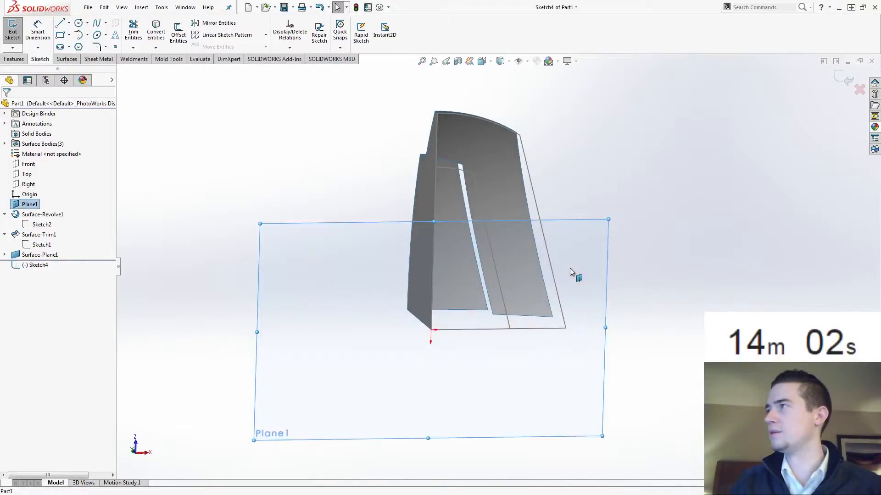
pyautogui.rightClick(591, 236)
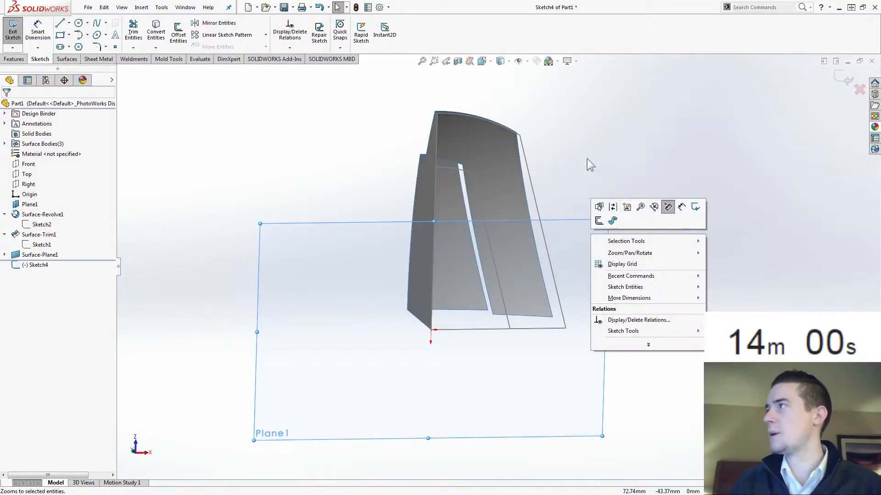
pyautogui.click(550, 182)
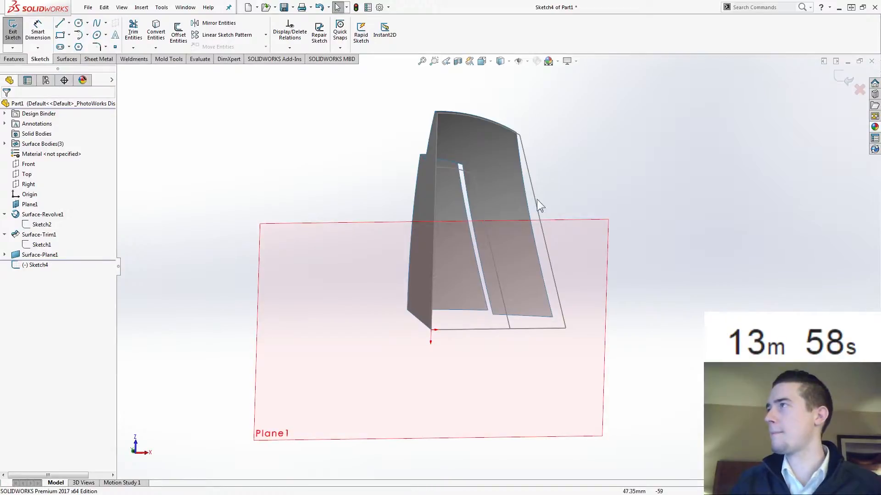
# - Convert the trim sketch's entities into the Plane1 sketch and delete the inner arc and inner slanted line
pyautogui.click(42, 225)
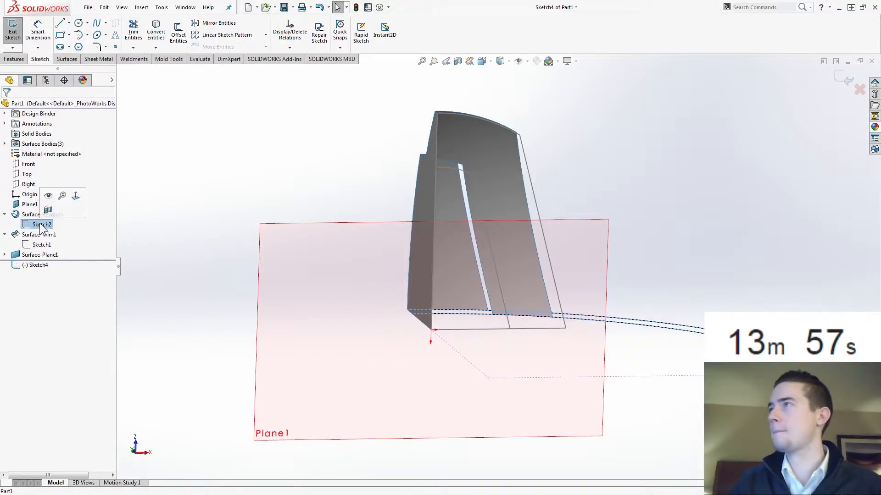
pyautogui.click(45, 245)
pyautogui.click(156, 36)
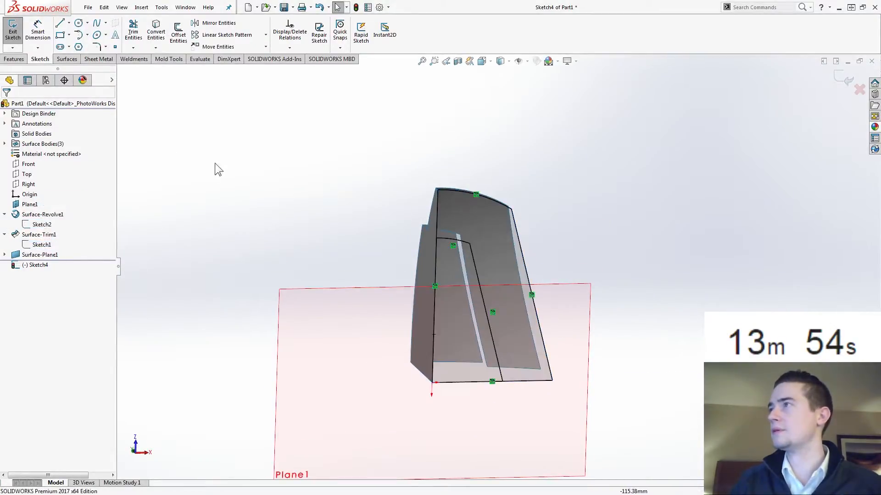
pyautogui.click(463, 242)
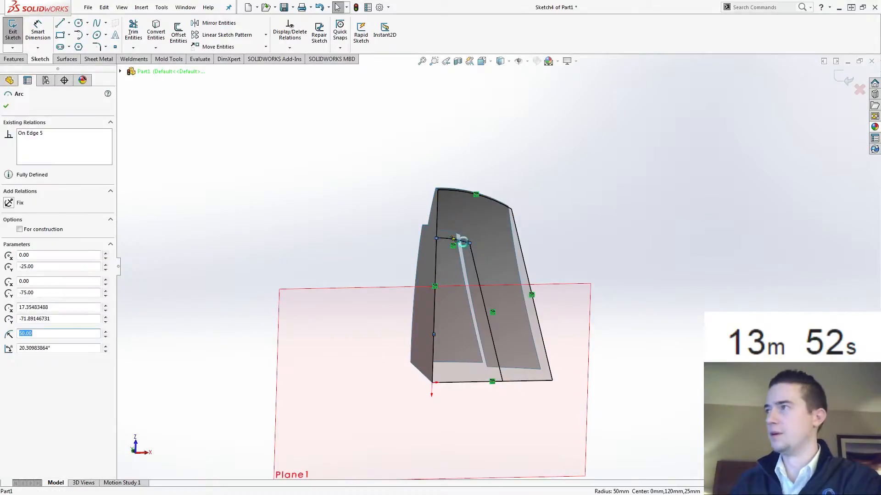
pyautogui.press('Delete')
pyautogui.click(474, 261)
pyautogui.press('Delete')
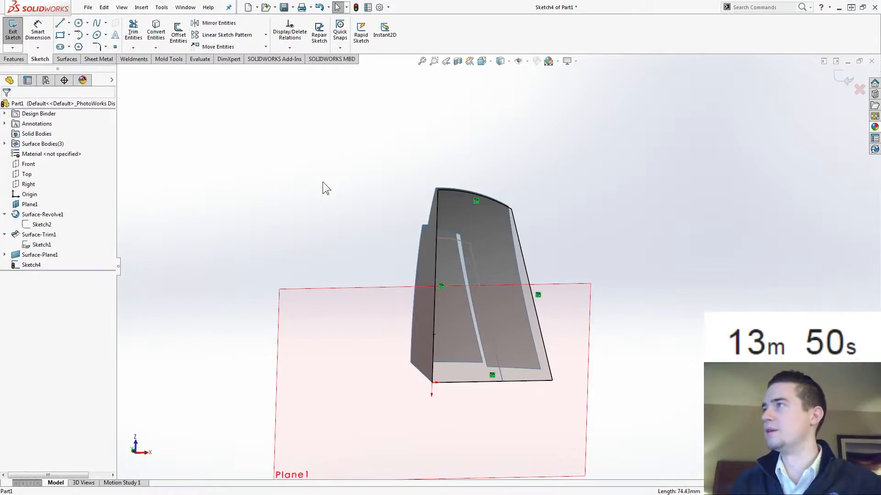
# - Create a planar surface from the closed outer outline on Plane1
pyautogui.click(67, 59)
pyautogui.click(198, 26)
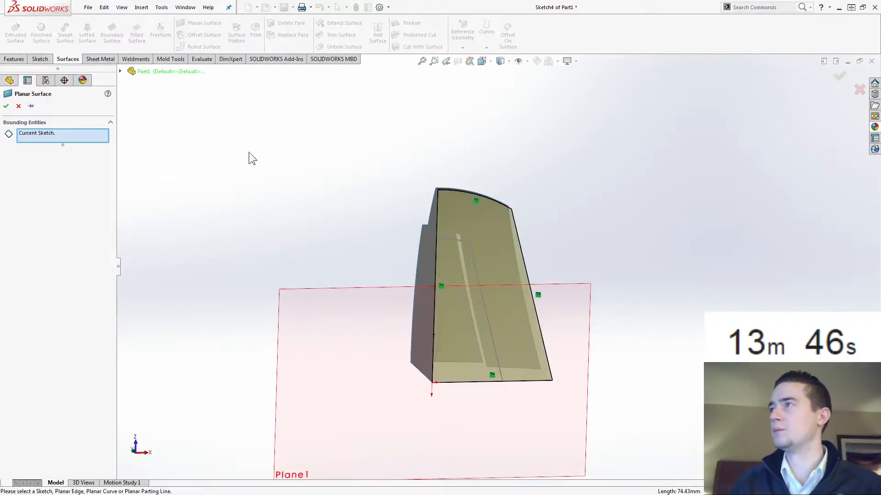
pyautogui.click(6, 106)
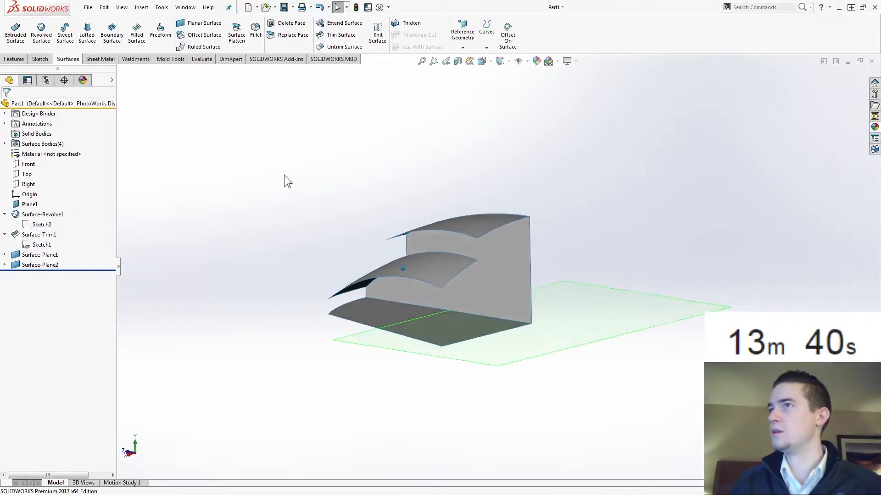
# - Sketch on the Front plane a vertical line from the lower dome surface's outer corner down to the base surface's corner
pyautogui.click(25, 165)
pyautogui.click(30, 133)
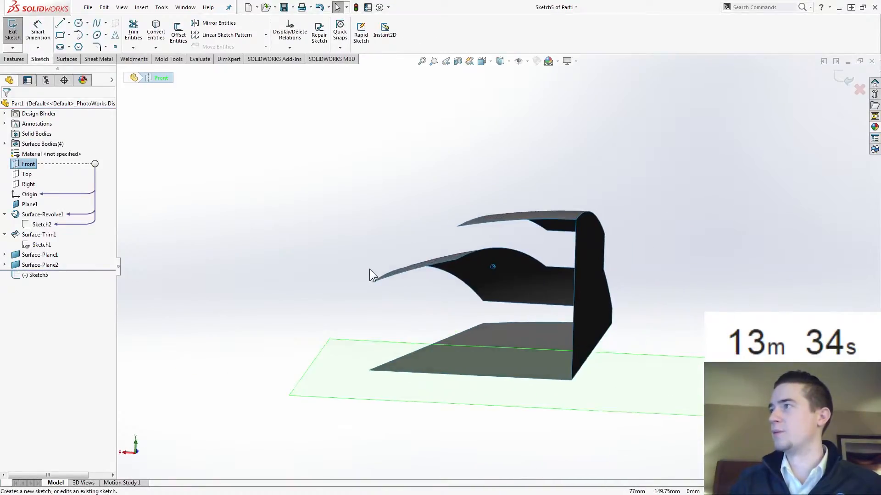
pyautogui.click(61, 25)
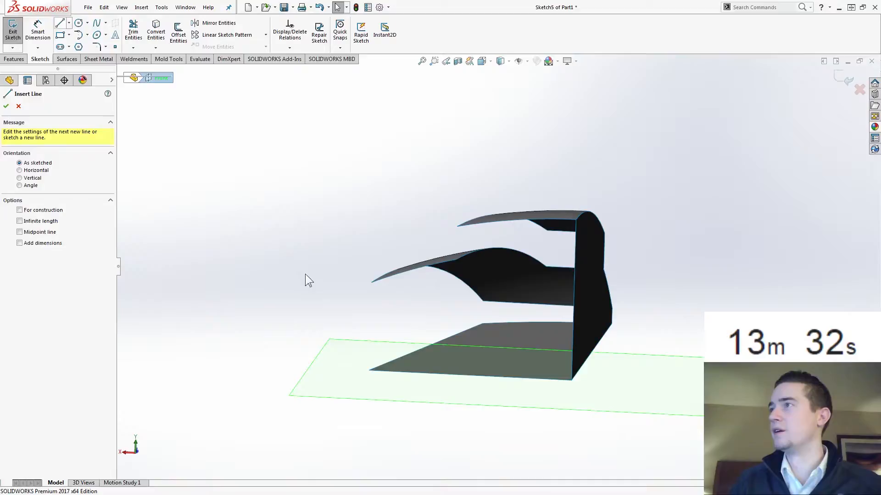
pyautogui.click(371, 283)
pyautogui.click(368, 371)
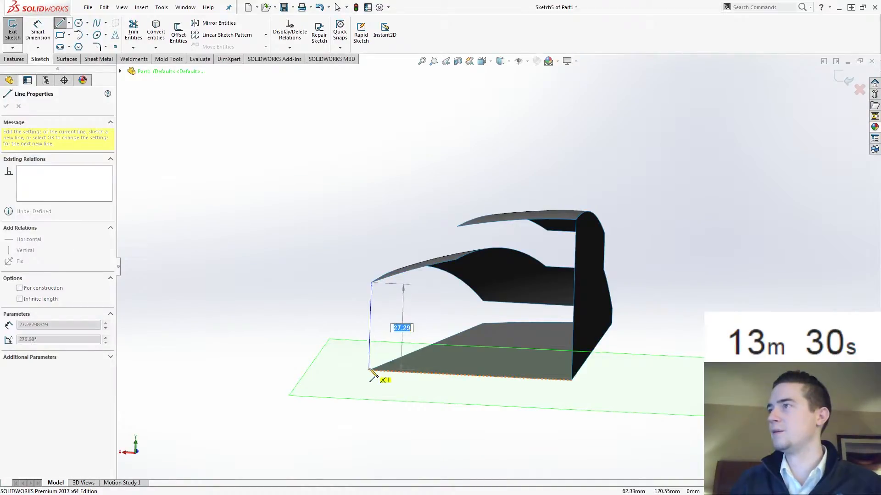
pyautogui.press('Escape')
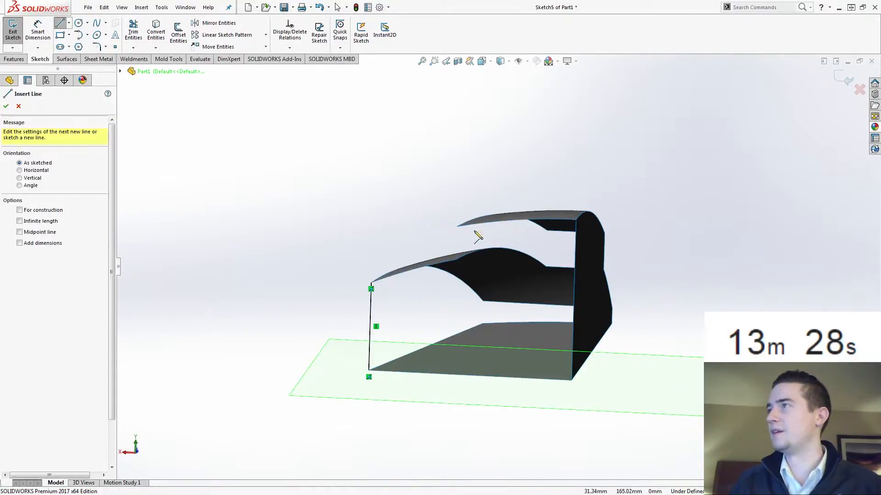
# - Draw a vertical line from the upper surface's corner down to the lower surface, and convert both curved edges and the vertical side edge
pyautogui.click(457, 227)
pyautogui.click(455, 259)
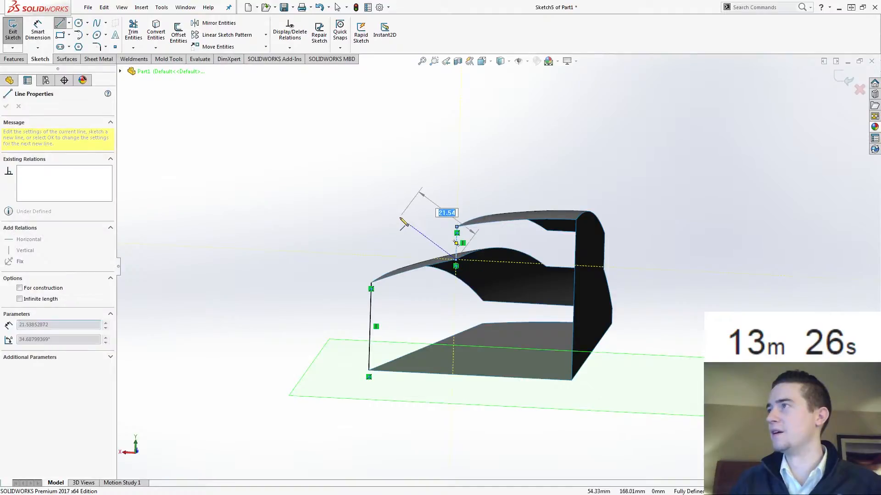
pyautogui.press('Escape')
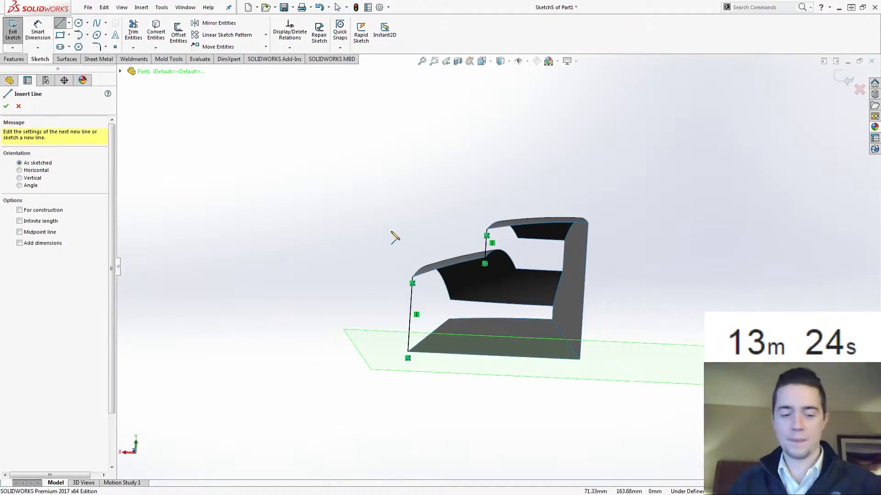
pyautogui.press('Escape')
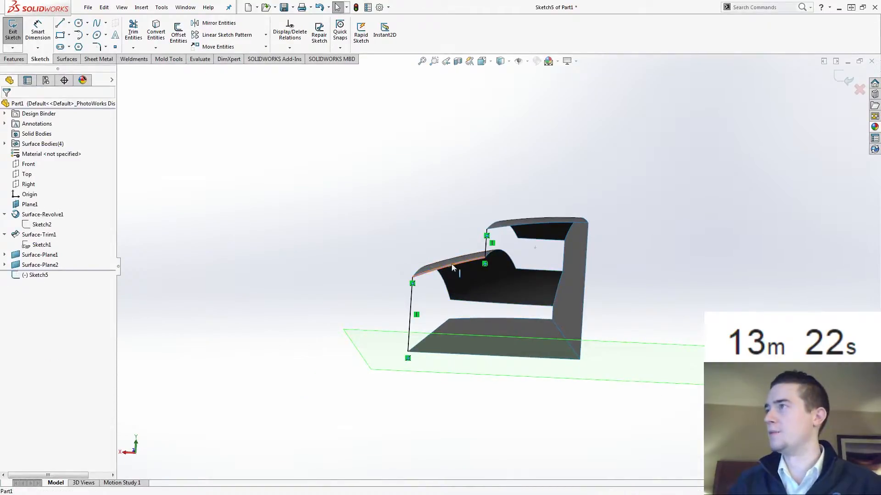
pyautogui.click(587, 263)
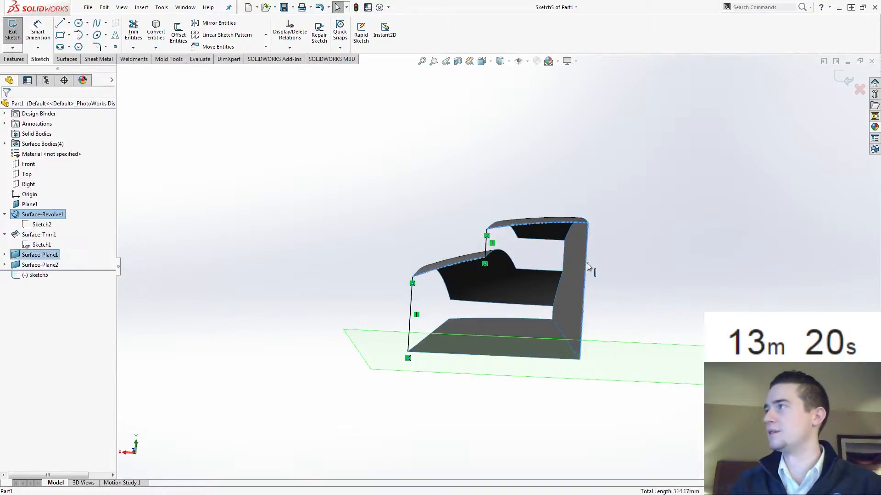
pyautogui.click(155, 37)
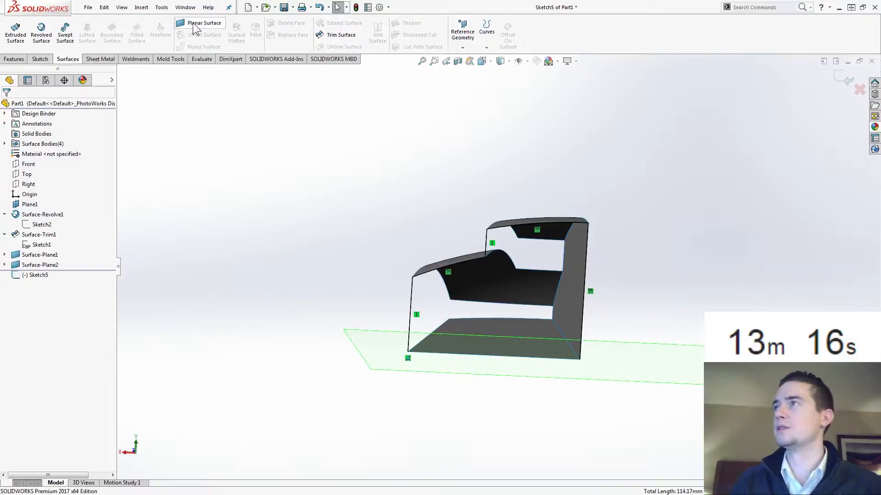
pyautogui.click(193, 25)
pyautogui.moveTo(390, 238); pyautogui.dragTo(369, 234, button='middle')
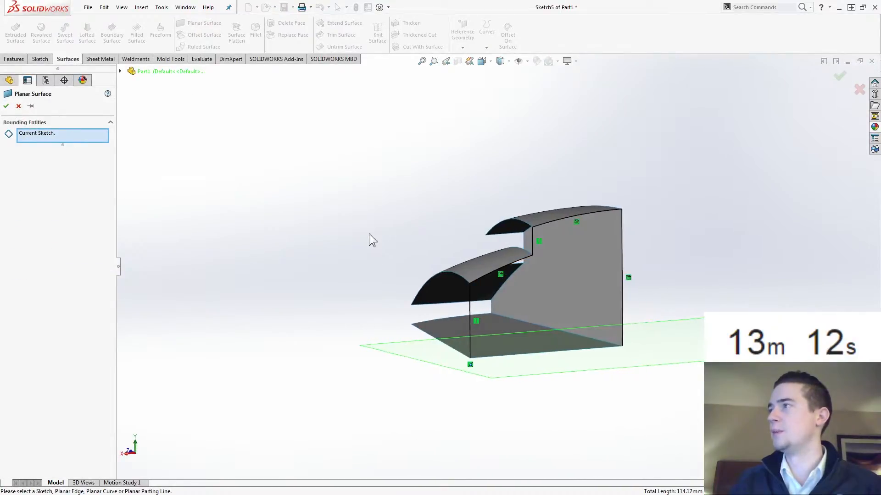
pyautogui.click(18, 106)
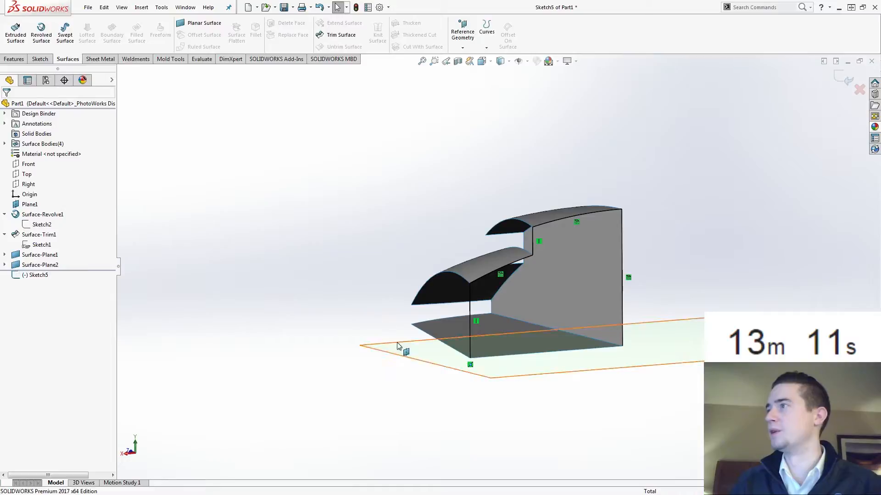
# - Convert the base surface's adjoining edge to close the Front-plane profile and create a planar surface from it
pyautogui.click(542, 358)
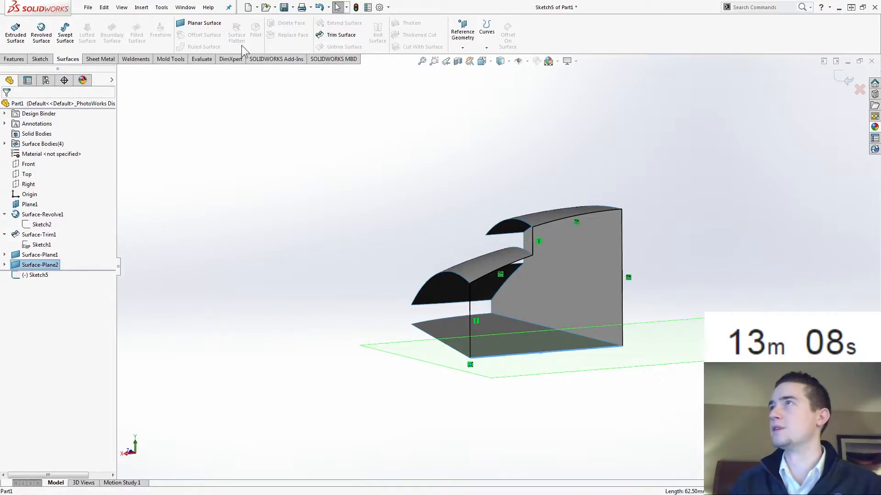
pyautogui.click(40, 59)
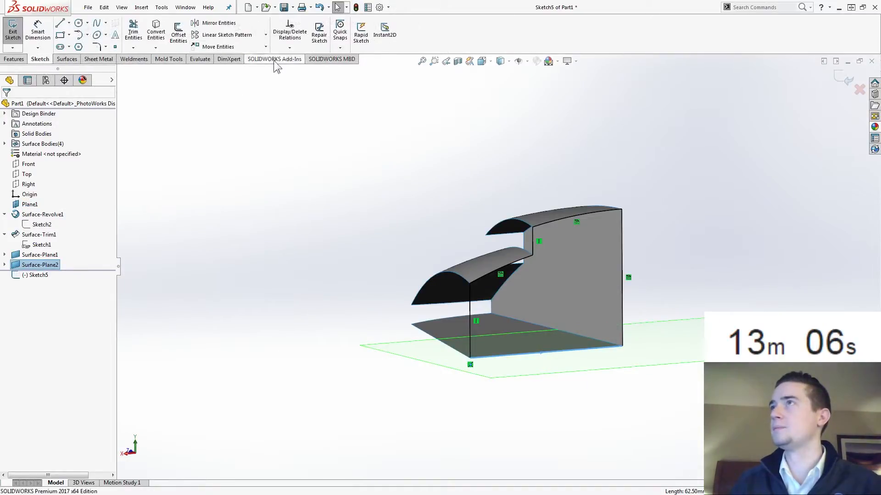
pyautogui.click(148, 33)
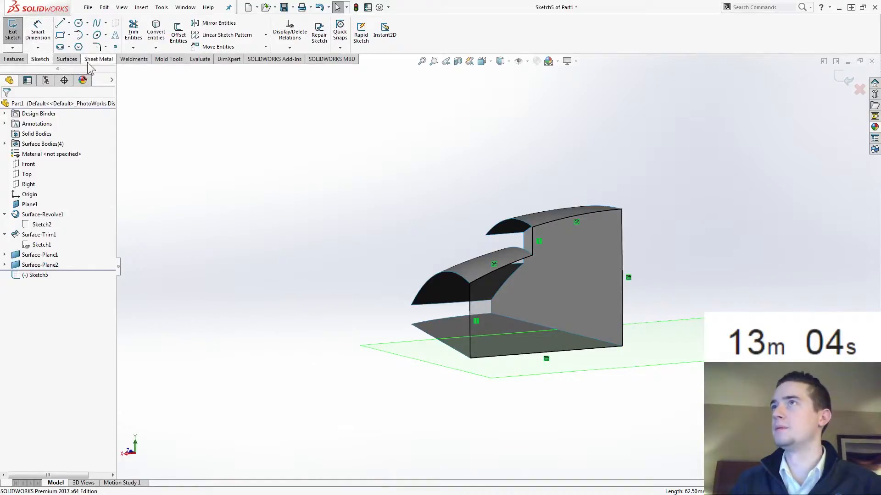
pyautogui.click(67, 59)
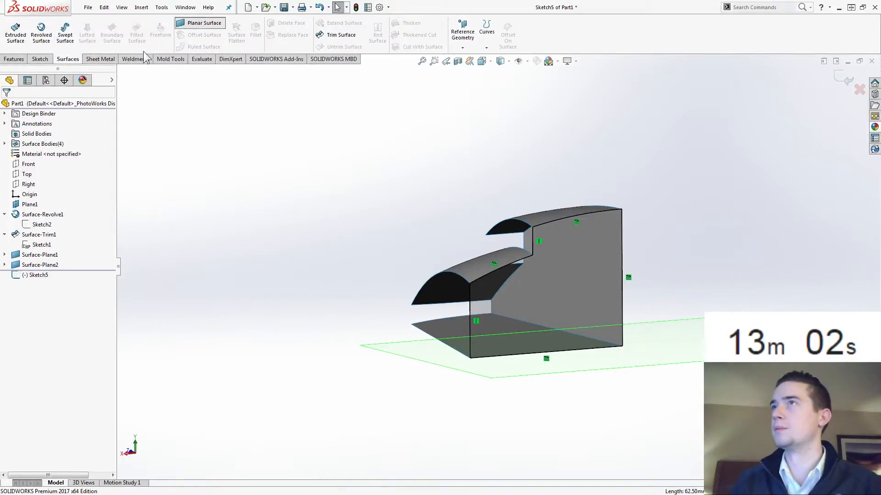
pyautogui.click(200, 23)
pyautogui.press('Return')
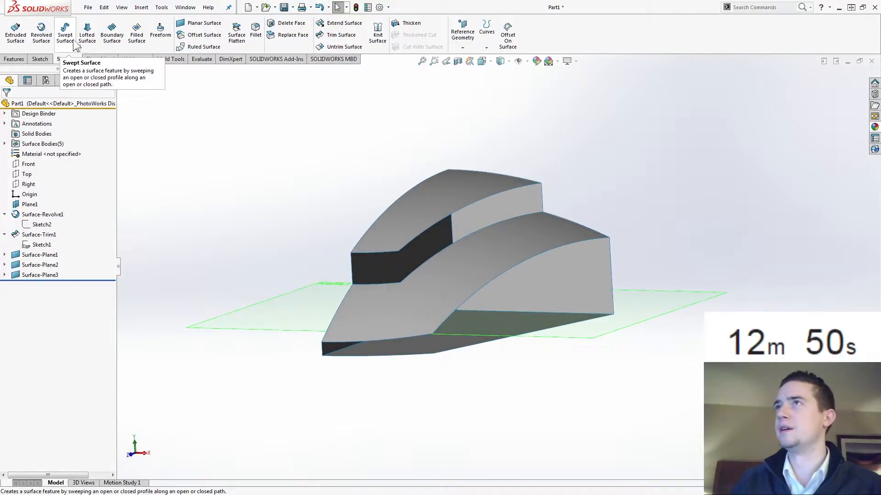
# - Start a Lofted Surface and use SelectionManager to set the upper dome surface's connected front edges as the first profile
pyautogui.click(87, 33)
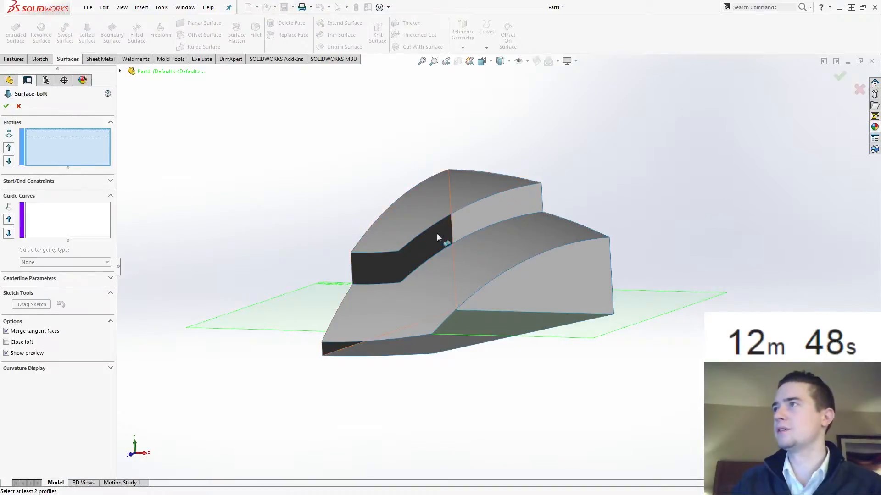
pyautogui.rightClick(40, 142)
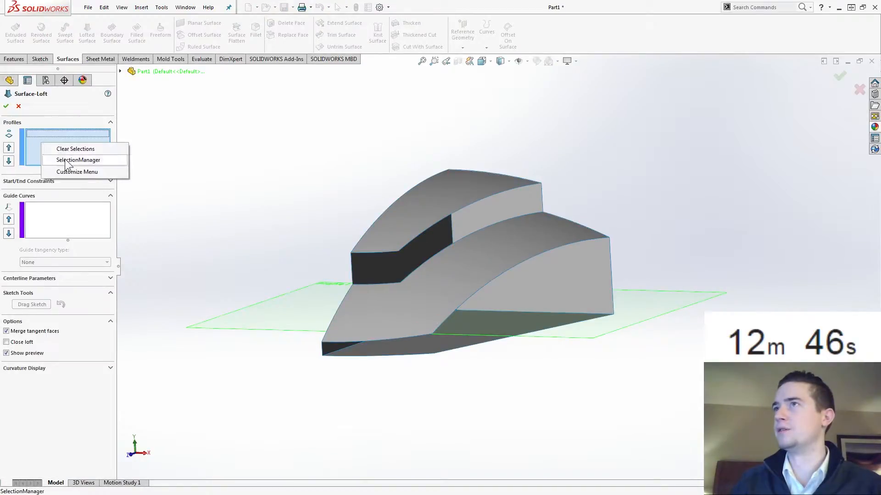
pyautogui.click(66, 160)
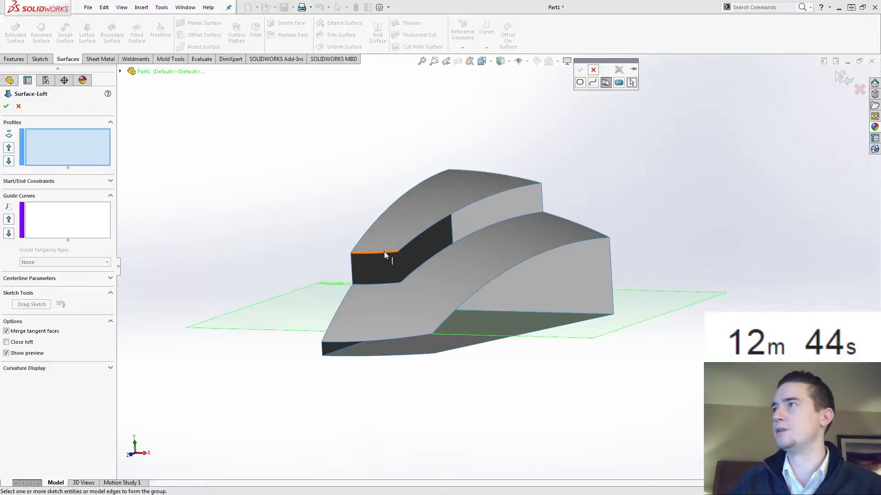
pyautogui.rightClick(406, 243)
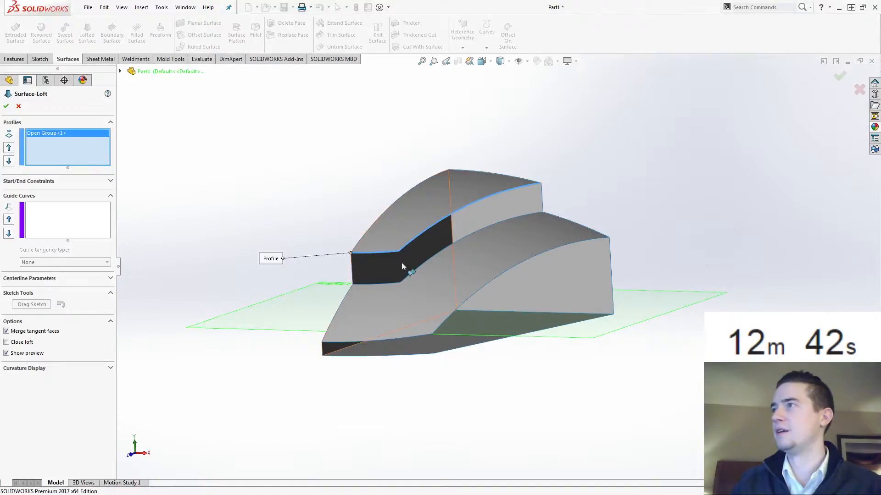
pyautogui.click(389, 284)
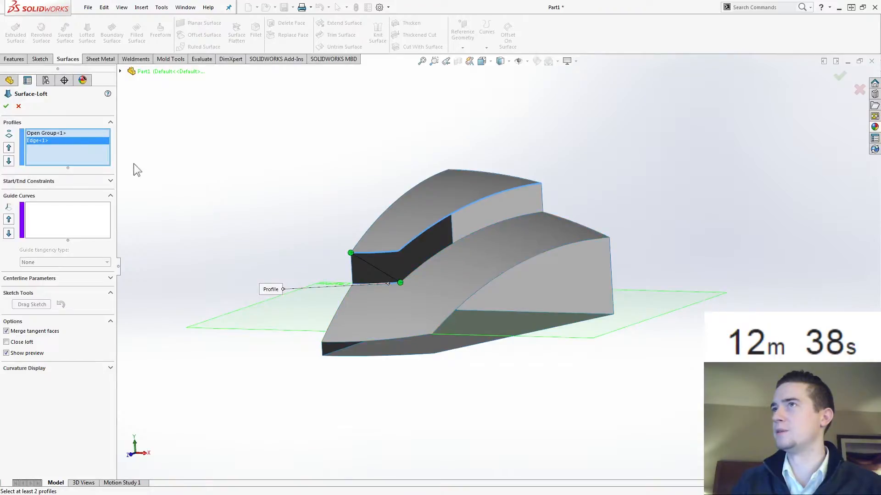
pyautogui.rightClick(74, 142)
pyautogui.click(91, 160)
# - Set the lower dome surface's connected inner edges as the second profile through SelectionManager and create the lofted surface between the domes
pyautogui.rightClick(78, 145)
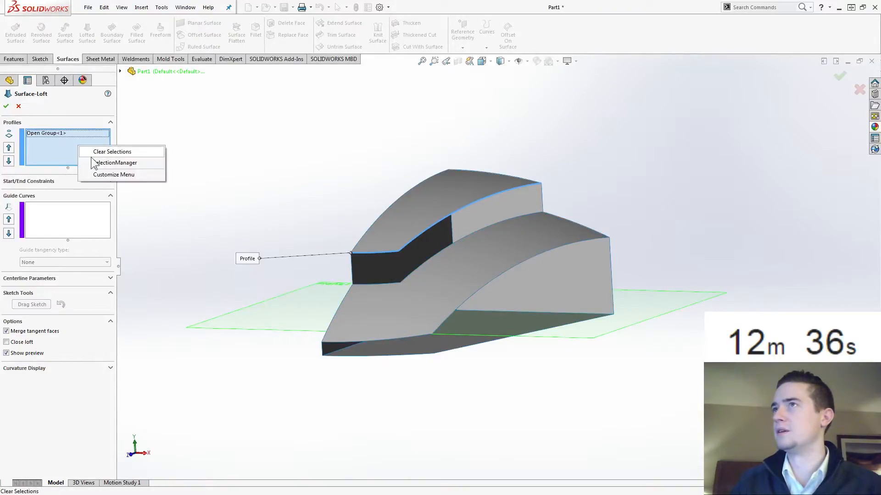
pyautogui.click(115, 163)
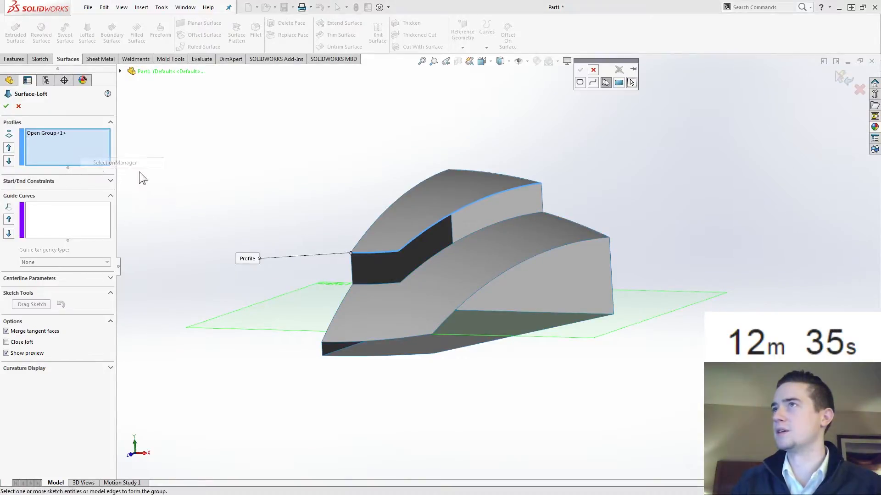
pyautogui.click(389, 284)
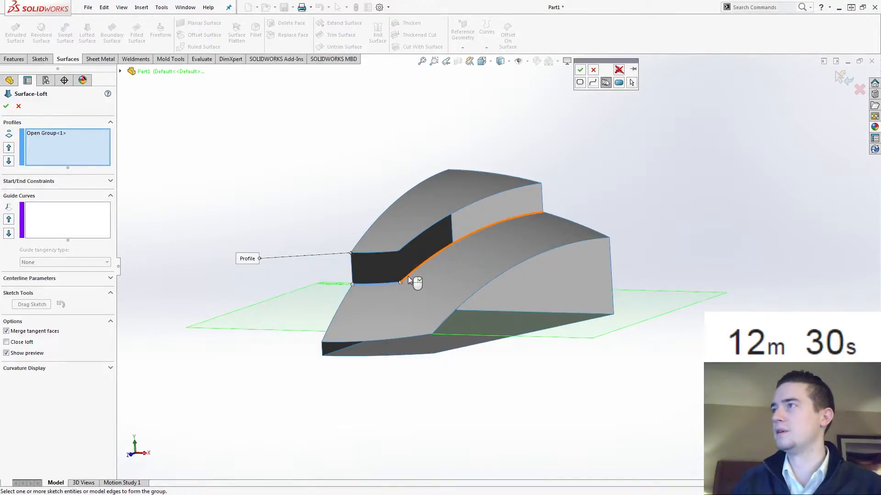
pyautogui.click(408, 276)
pyautogui.rightClick(408, 276)
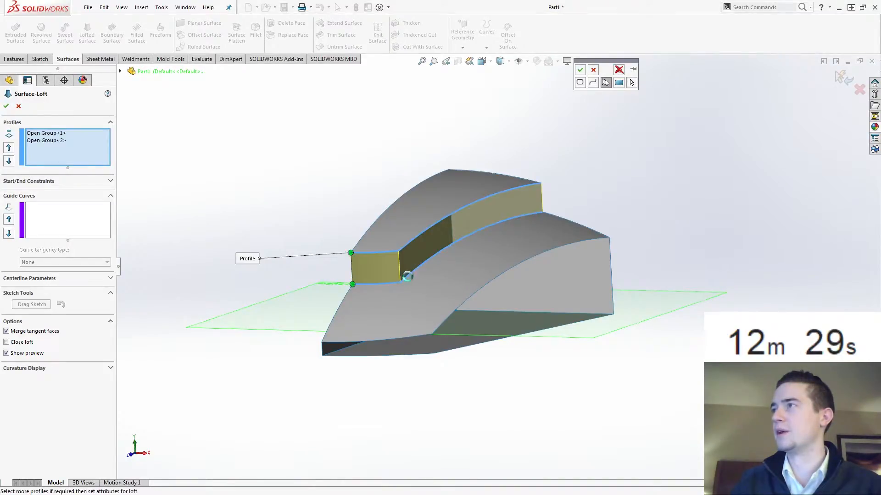
pyautogui.click(6, 106)
# - Start another Lofted Surface and use SelectionManager to set the lower dome surface's connected outer edges as the first profile
pyautogui.scroll(2, 313, 192)
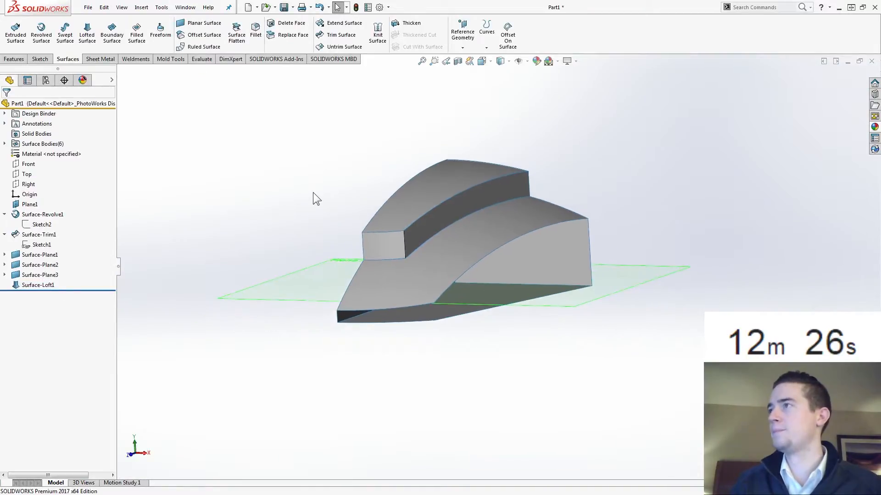
pyautogui.click(88, 40)
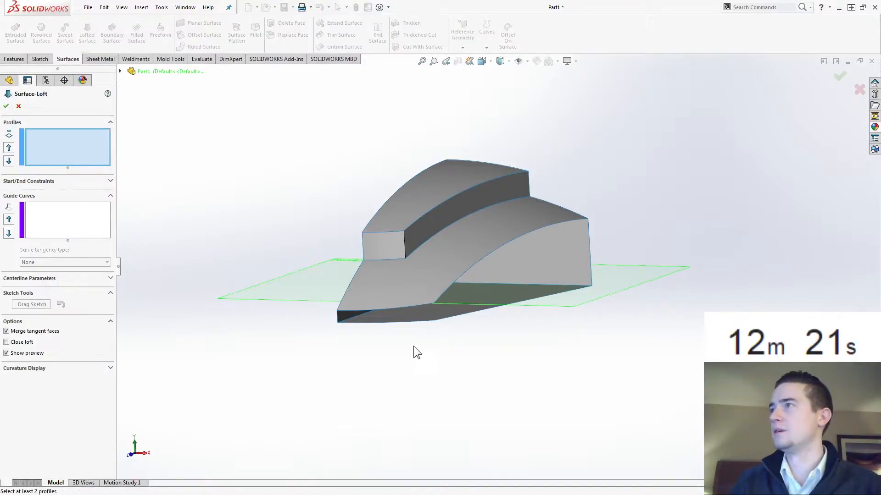
pyautogui.rightClick(78, 152)
pyautogui.click(98, 167)
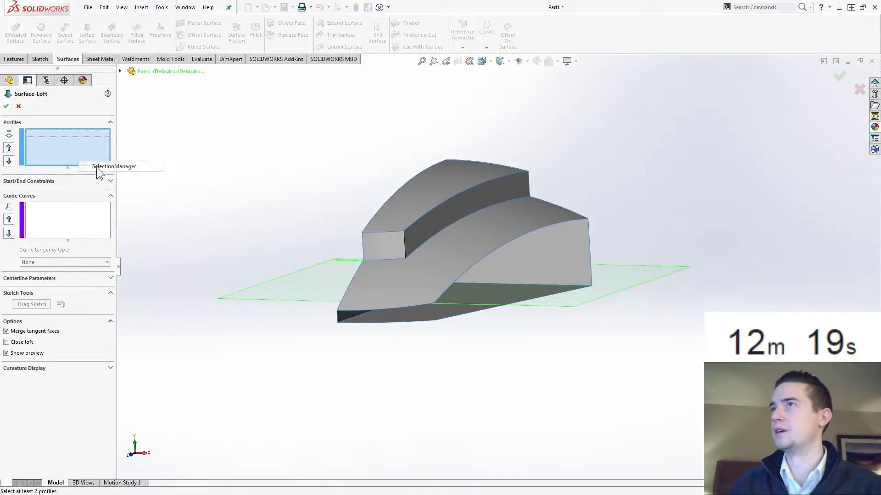
pyautogui.click(413, 305)
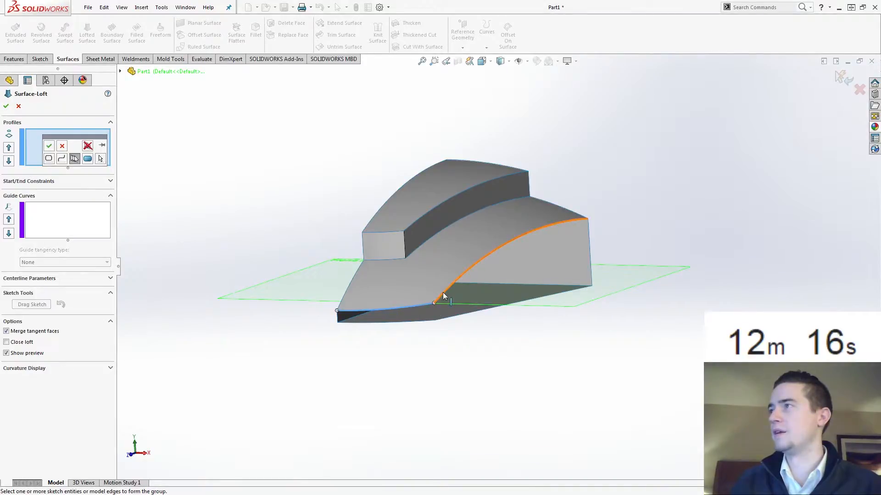
pyautogui.rightClick(442, 293)
# - Set the base surface's connected outer edges as the second profile through SelectionManager and create the lofted surface
pyautogui.rightClick(400, 328)
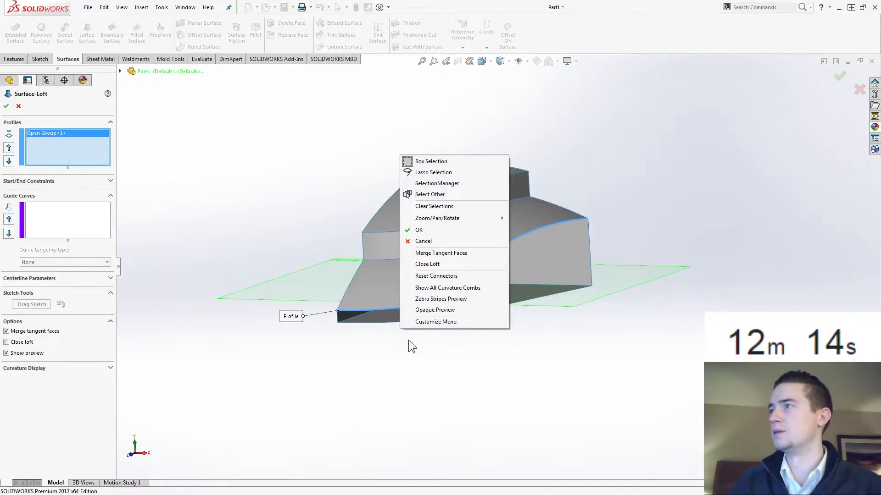
pyautogui.click(437, 183)
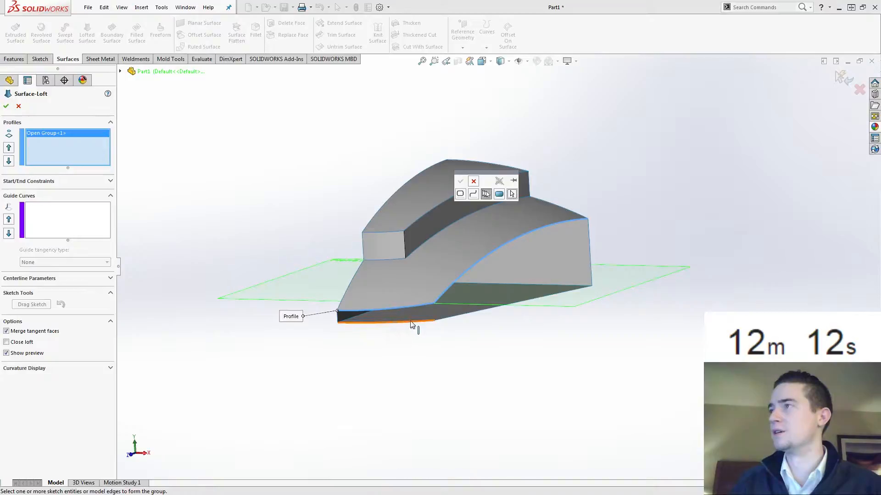
pyautogui.click(412, 323)
pyautogui.rightClick(442, 322)
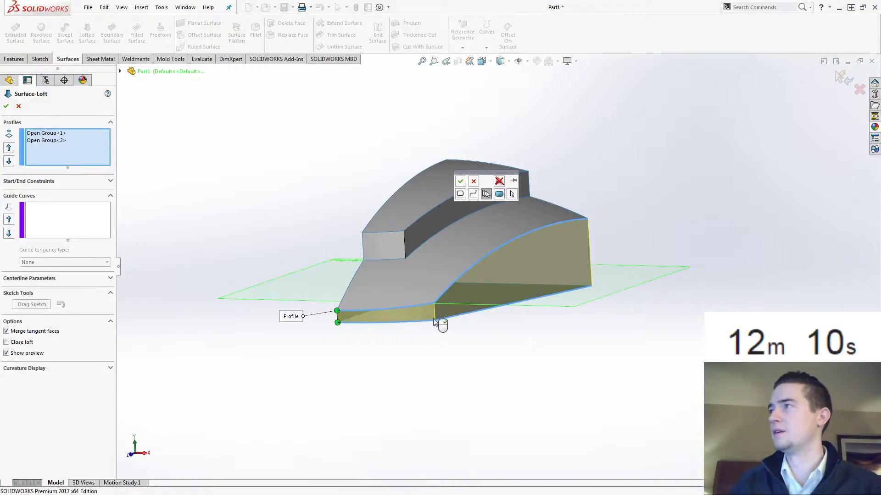
pyautogui.click(7, 107)
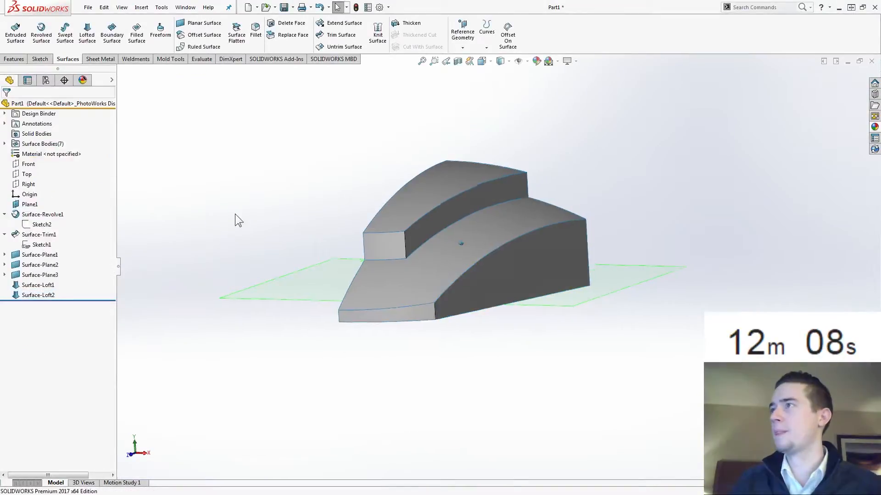
# - Knit all seven surface bodies, from the trimmed domes to the last loft, into one surface
pyautogui.scroll(3, 235, 213)
pyautogui.click(4, 144)
pyautogui.click(53, 153)
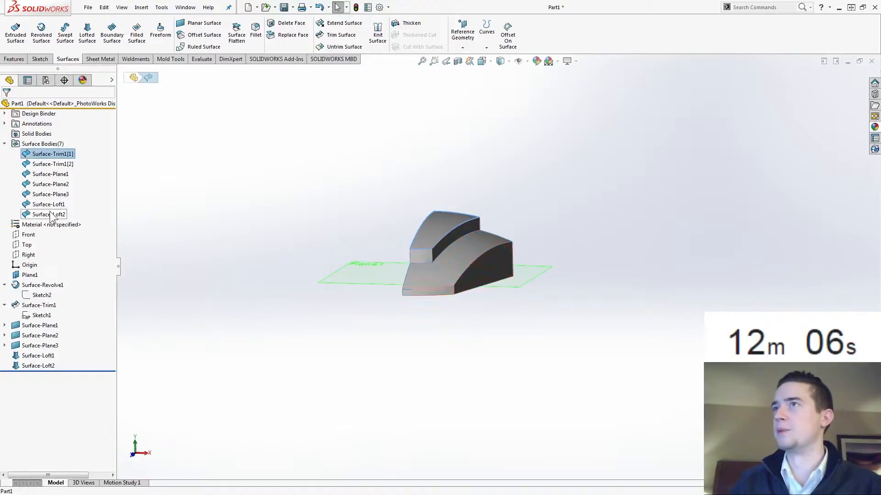
pyautogui.keyDown('shift'); pyautogui.click(48, 214); pyautogui.keyUp('shift')
pyautogui.click(378, 37)
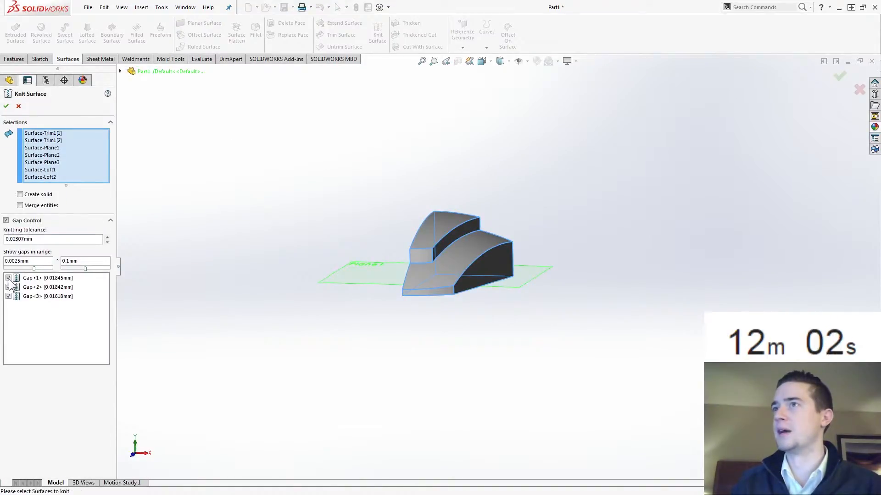
pyautogui.click(6, 106)
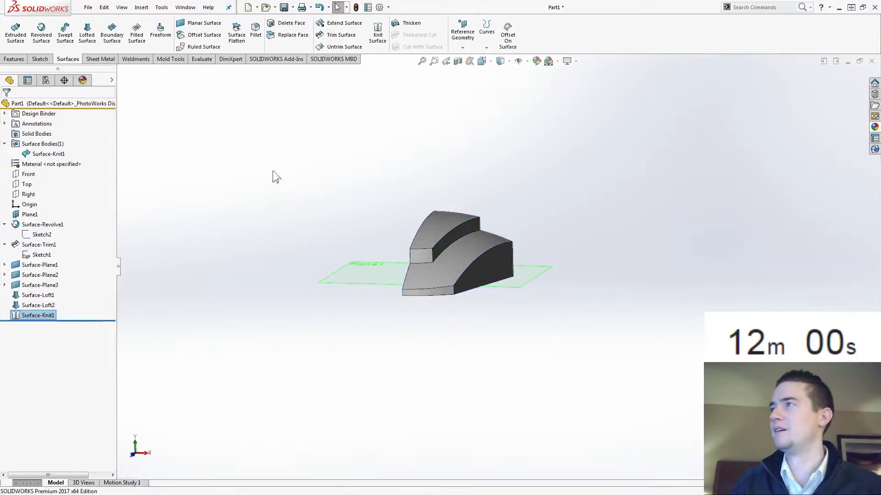
# - Hide the Plane1 reference plane
pyautogui.click(330, 280)
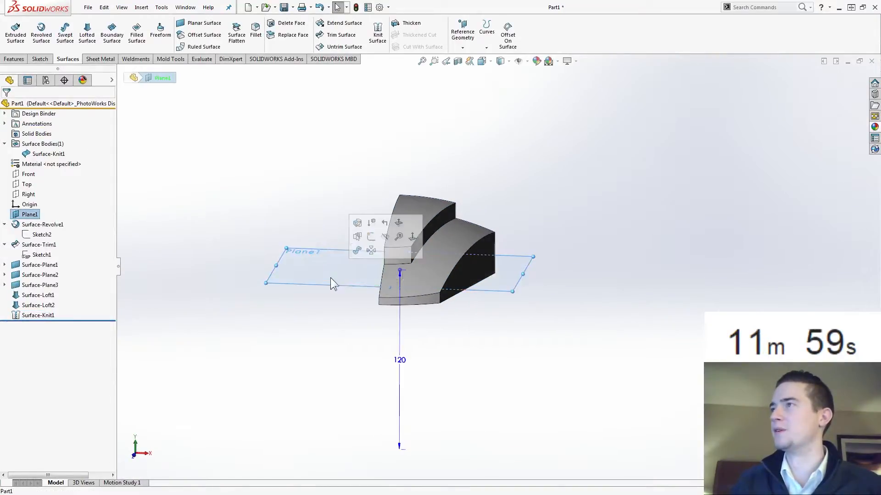
pyautogui.click(386, 239)
pyautogui.moveTo(230, 193); pyautogui.dragTo(245, 157, button='middle')
pyautogui.scroll(3, 252, 210)
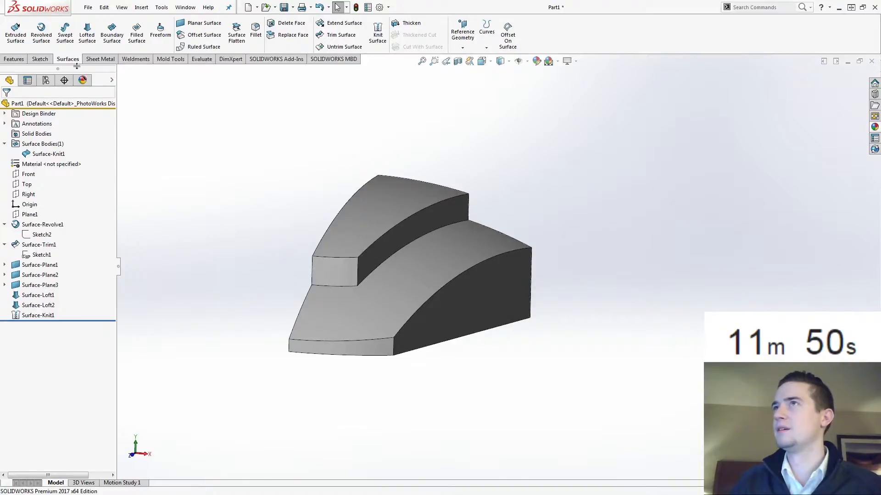
# - Edit the Surface-Knit1 feature and enable Create solid to turn the knitted surfaces into a solid body
pyautogui.click(38, 315)
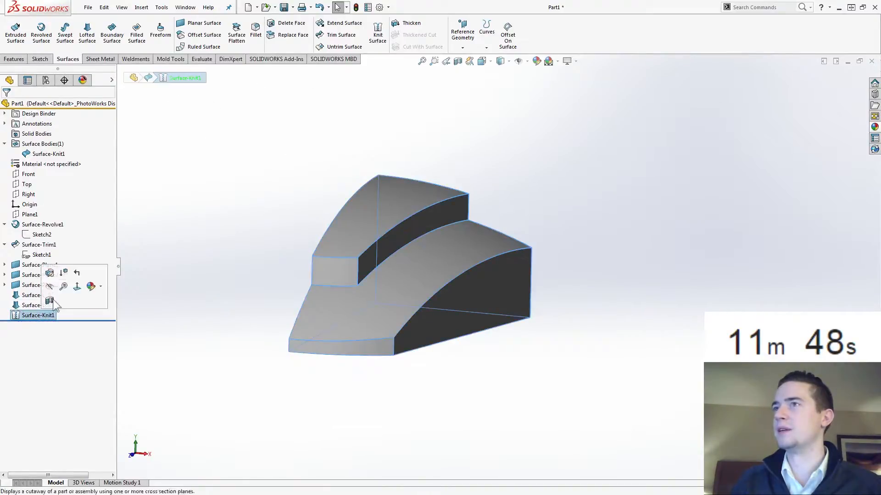
pyautogui.click(59, 277)
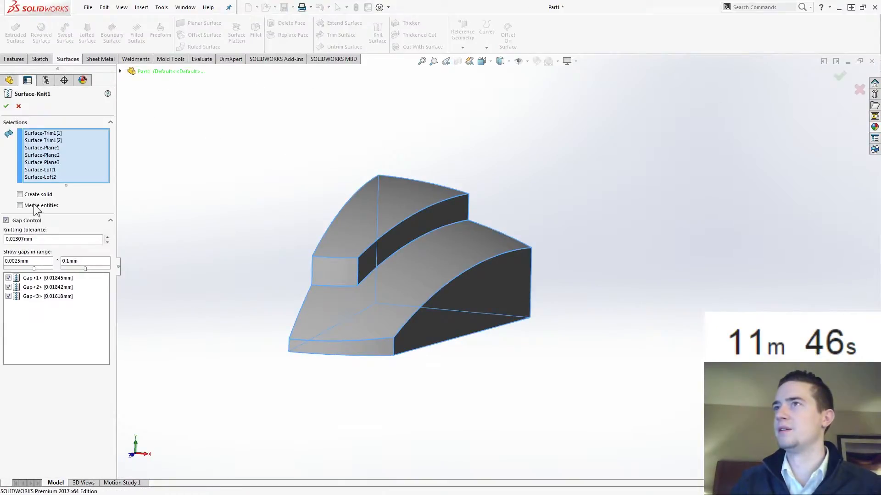
pyautogui.click(36, 195)
pyautogui.click(6, 106)
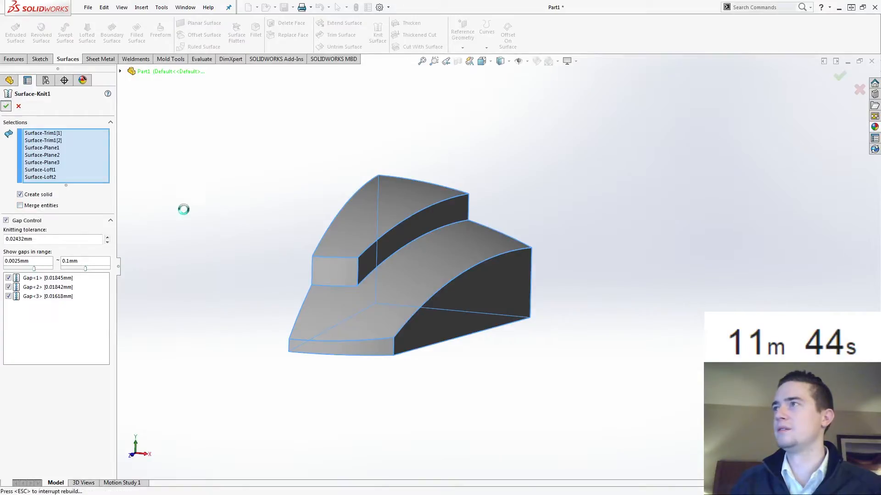
pyautogui.moveTo(178, 179); pyautogui.dragTo(182, 236, button='middle')
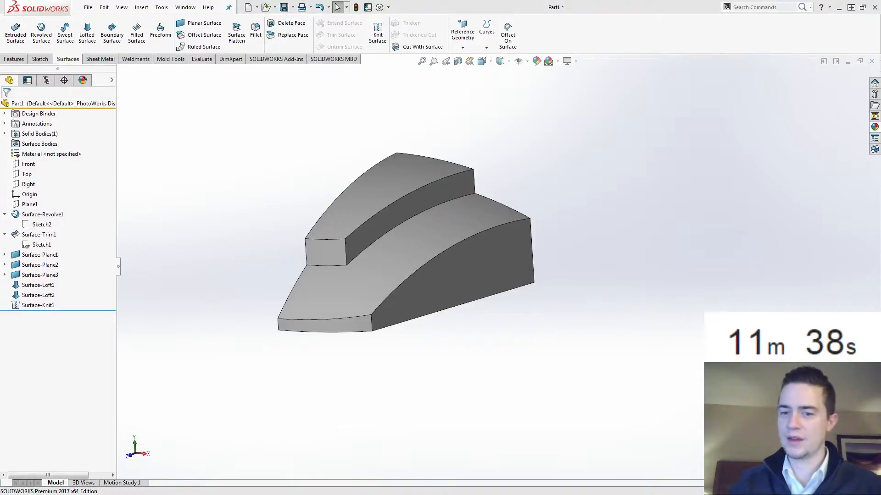
# - Start a parting line Draft with the flat base face as the direction of pull and an angle of 15 degrees
pyautogui.scroll(-2, 155, 215)
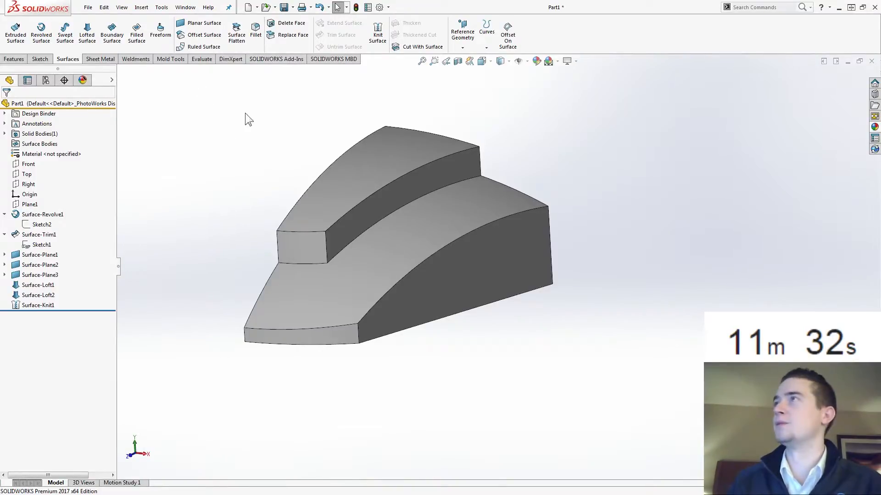
pyautogui.click(19, 60)
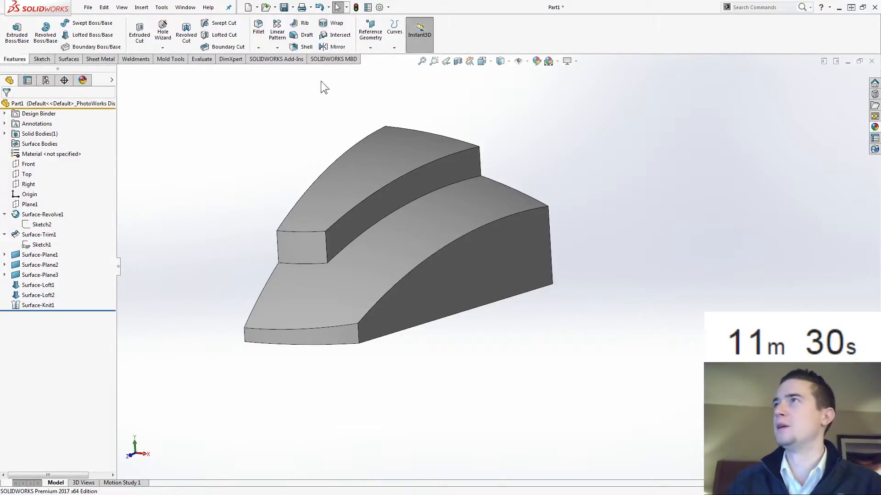
pyautogui.click(306, 36)
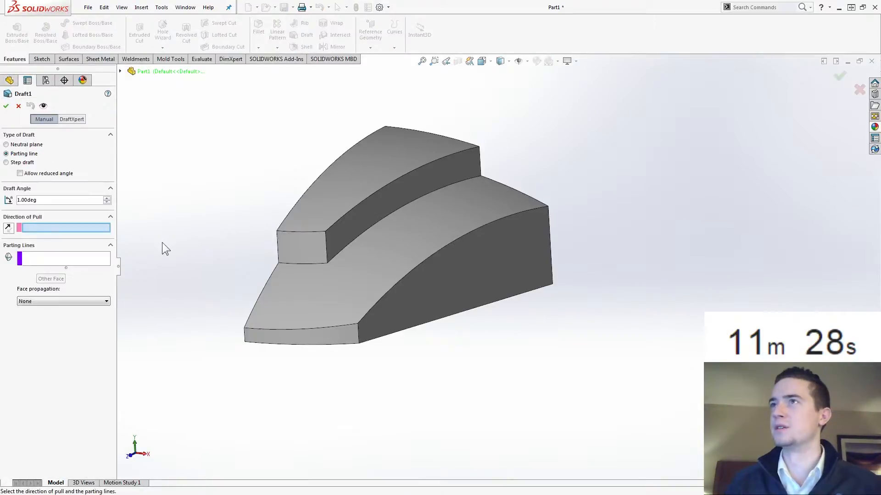
pyautogui.moveTo(224, 338); pyautogui.dragTo(243, 229, button='middle')
pyautogui.click(356, 264)
pyautogui.moveTo(186, 225); pyautogui.dragTo(189, 290, button='middle')
pyautogui.moveTo(133, 197); pyautogui.dragTo(137, 242, button='middle')
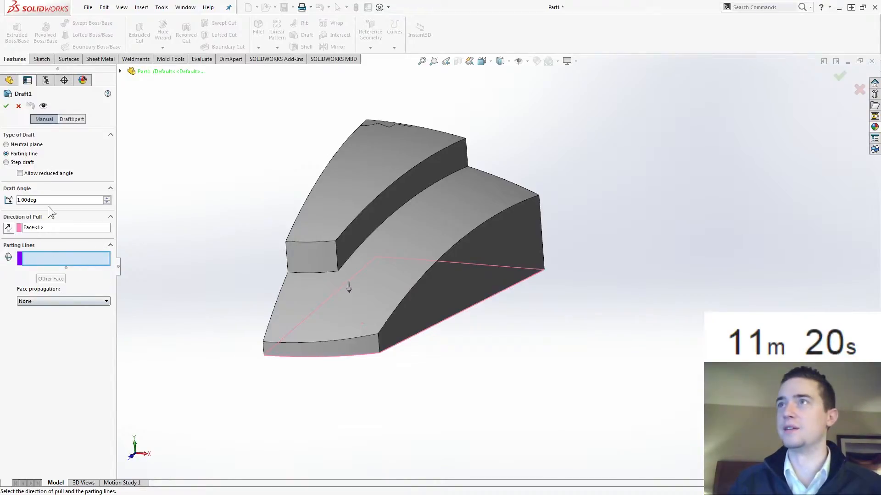
pyautogui.write('15')
pyautogui.press('Return')
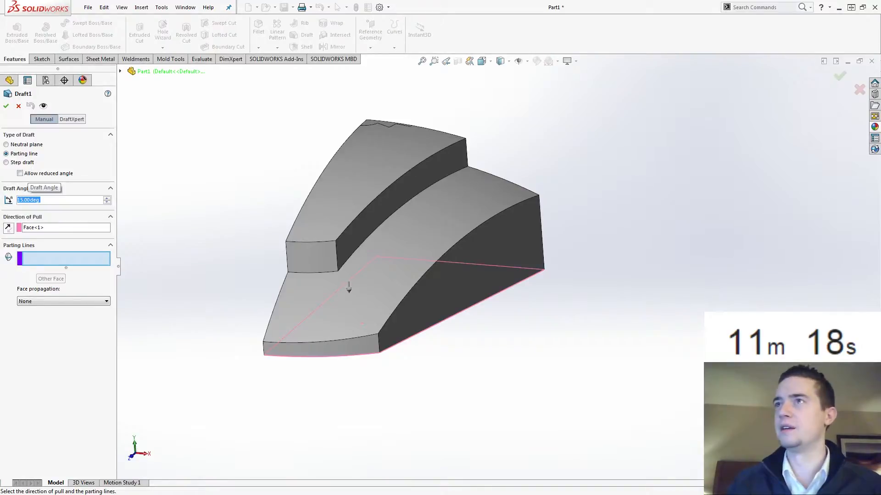
# - Create the draft with the upper tier's two outer top edges as parting lines, and edit it to reverse the direction of pull
pyautogui.click(414, 168)
pyautogui.click(323, 242)
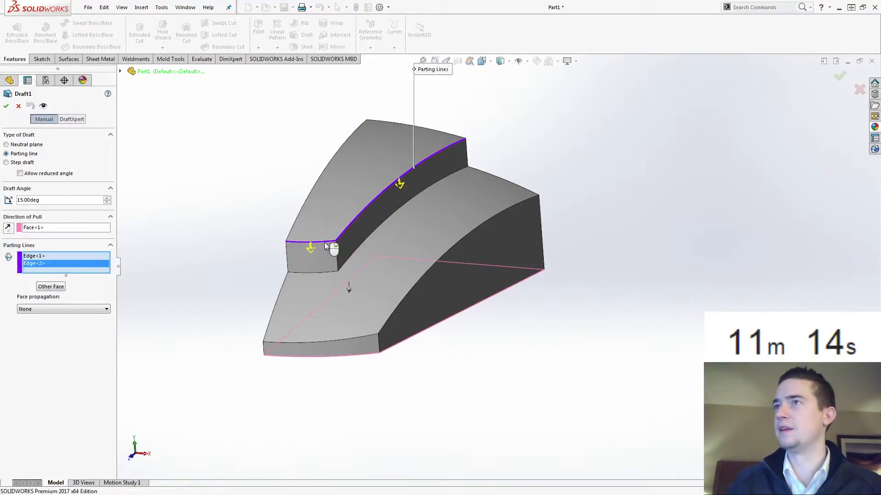
pyautogui.click(6, 106)
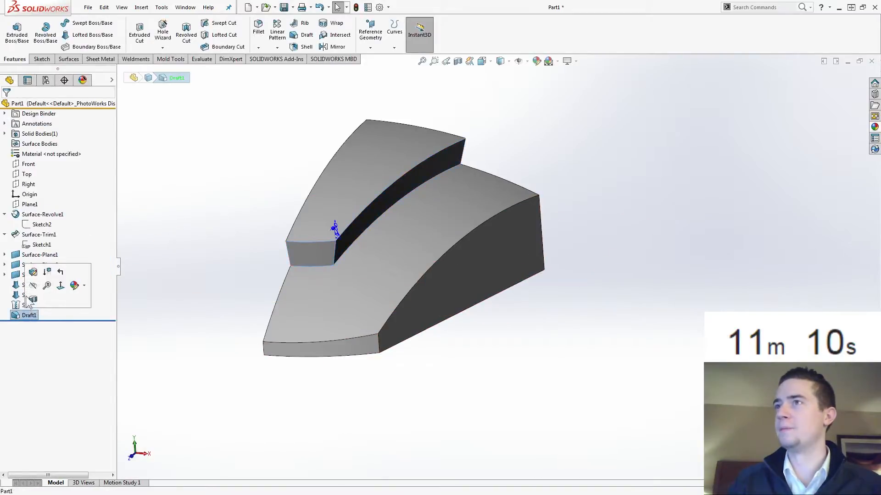
pyautogui.click(33, 300)
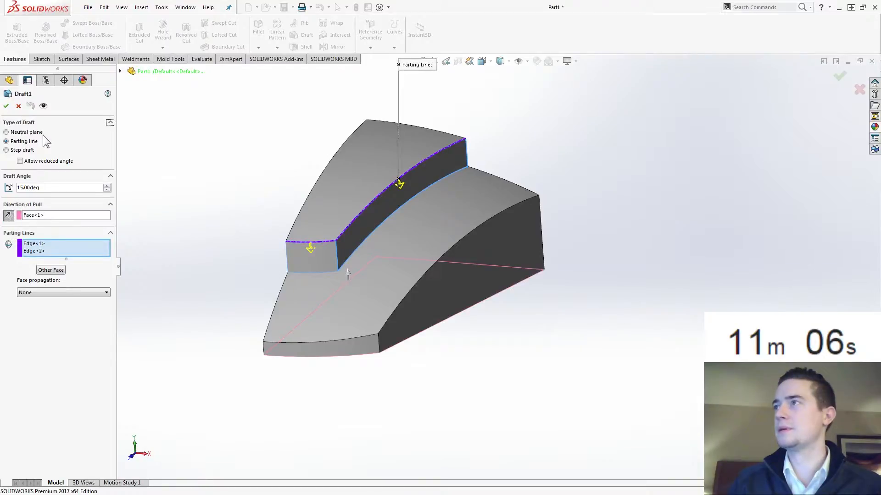
pyautogui.click(6, 106)
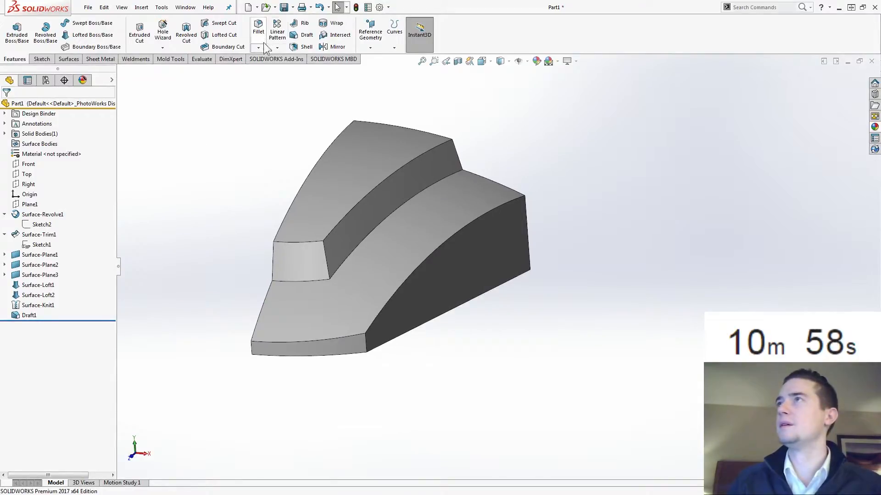
# - Draft the lower tier's outer walls by 15 degrees with the base's two outer edges as parting lines and the reversed base face as pull direction
pyautogui.click(304, 35)
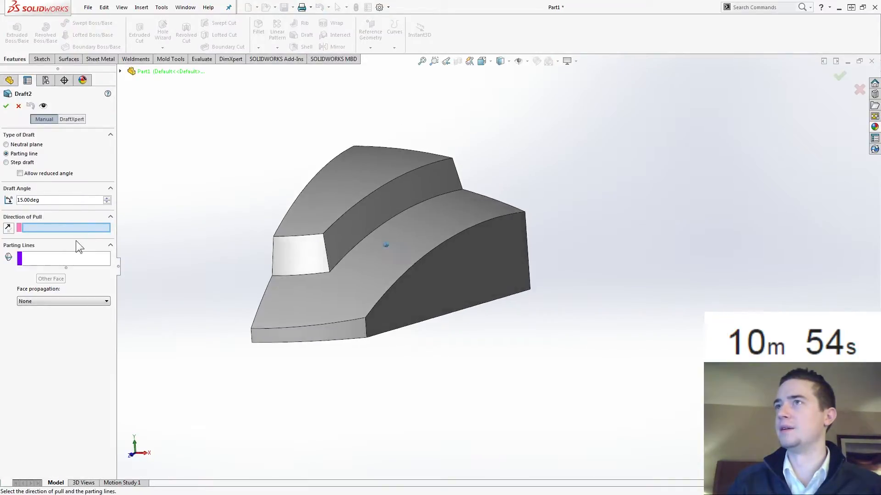
pyautogui.click(331, 307)
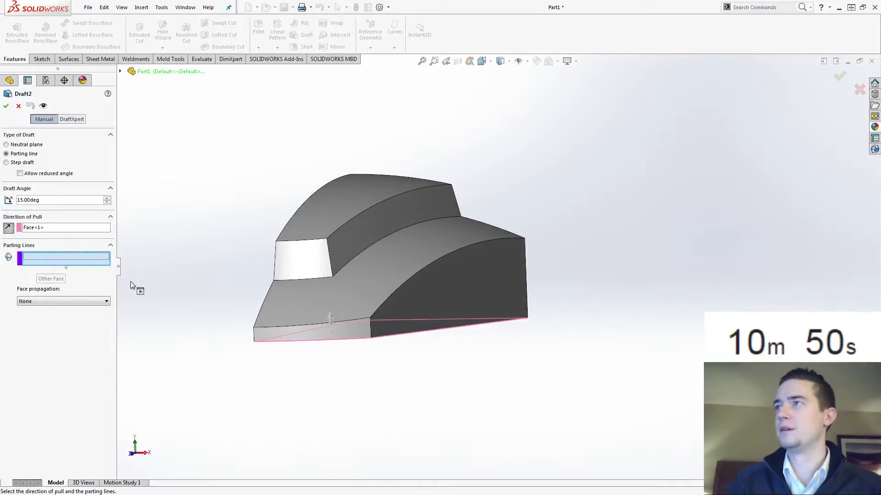
pyautogui.click(316, 340)
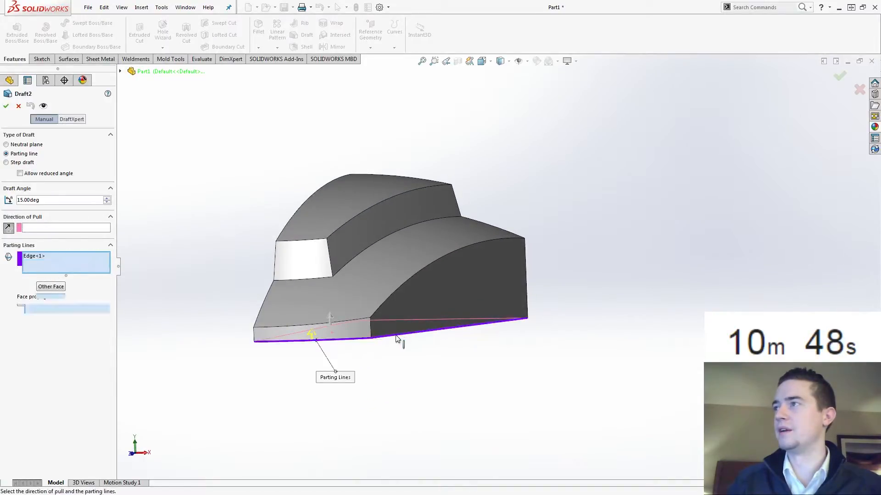
pyautogui.click(396, 337)
pyautogui.press('Return')
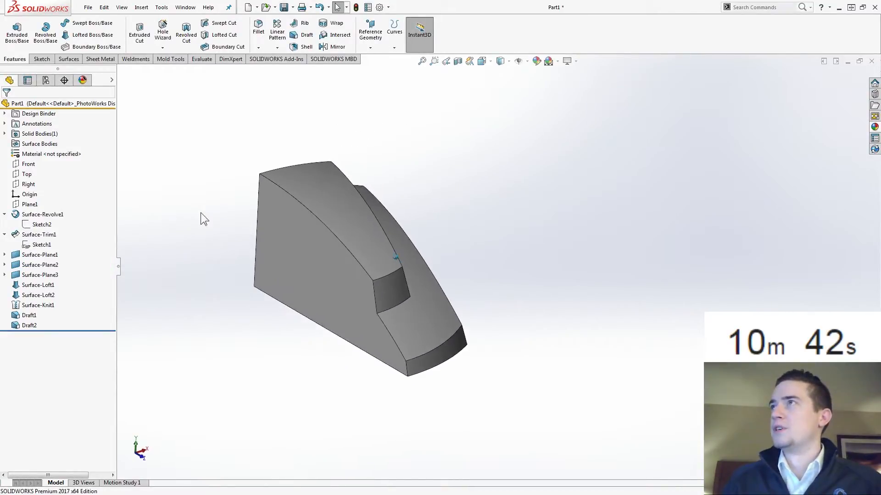
# - Mirror the solid body about its flat centre-cut face, with Merge solids on, to complete the symmetric part
pyautogui.click(332, 47)
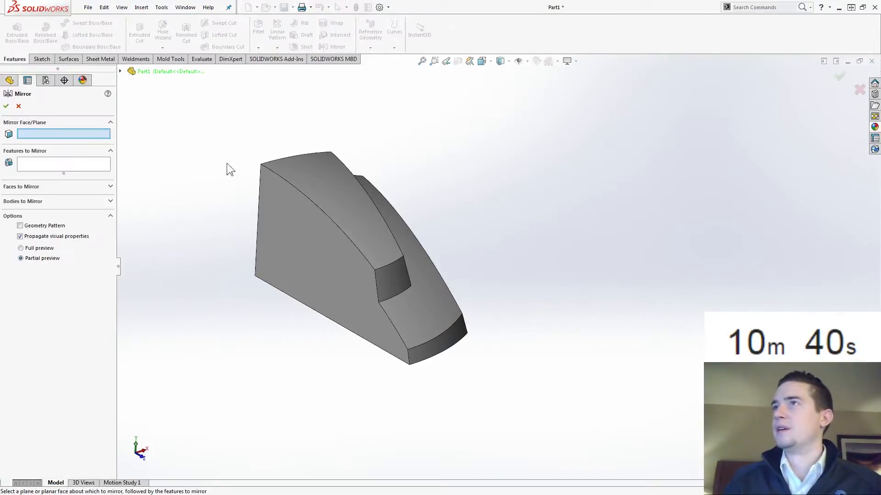
pyautogui.click(281, 236)
pyautogui.click(51, 201)
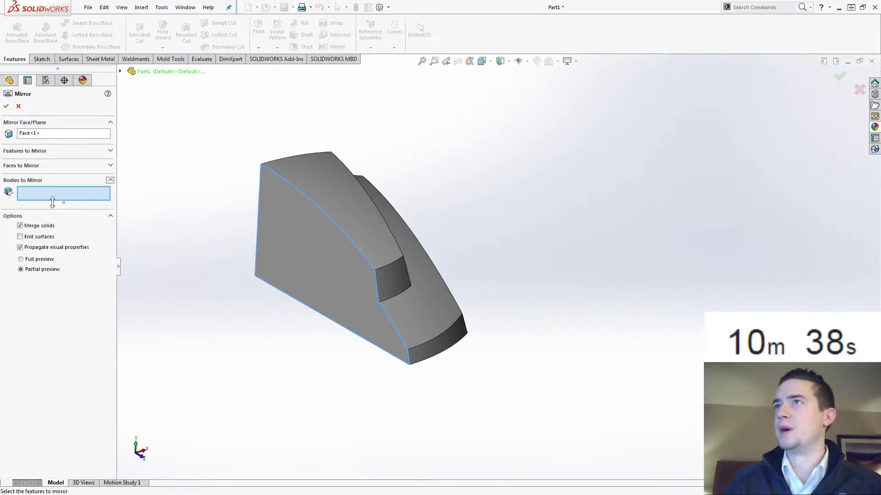
pyautogui.click(333, 207)
pyautogui.rightClick(332, 205)
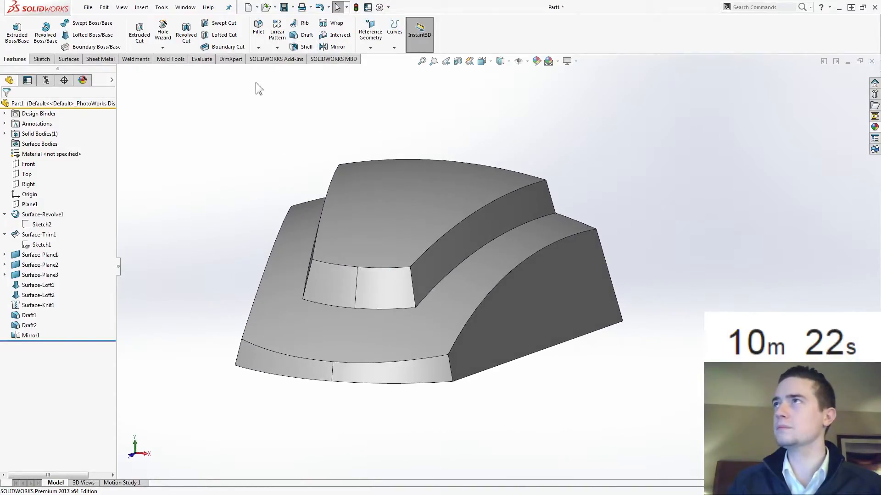
pyautogui.click(258, 27)
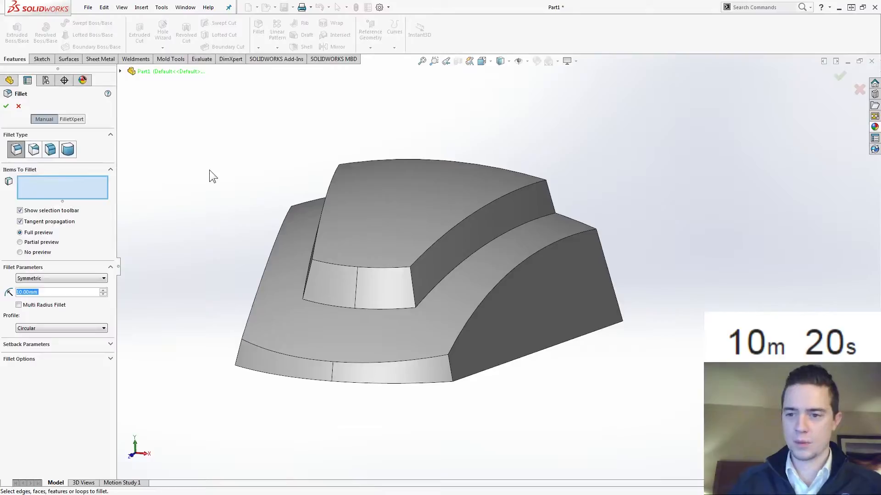
pyautogui.write('6')
pyautogui.press('Return')
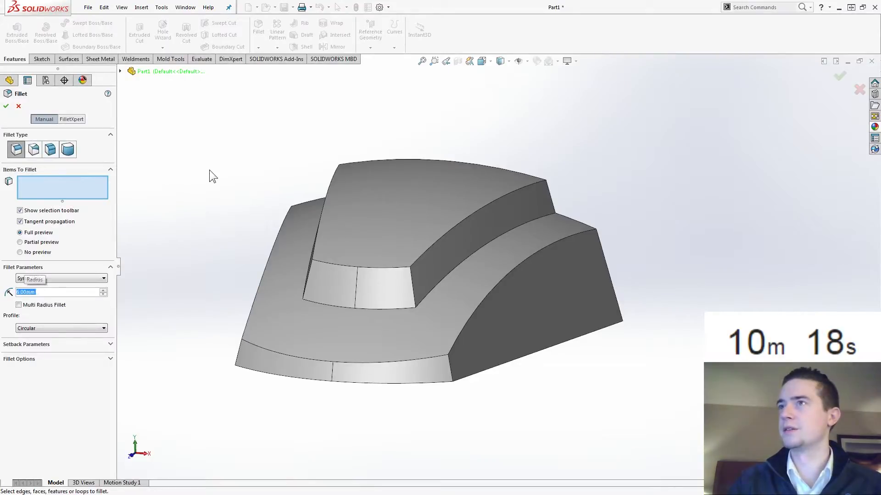
pyautogui.click(449, 231)
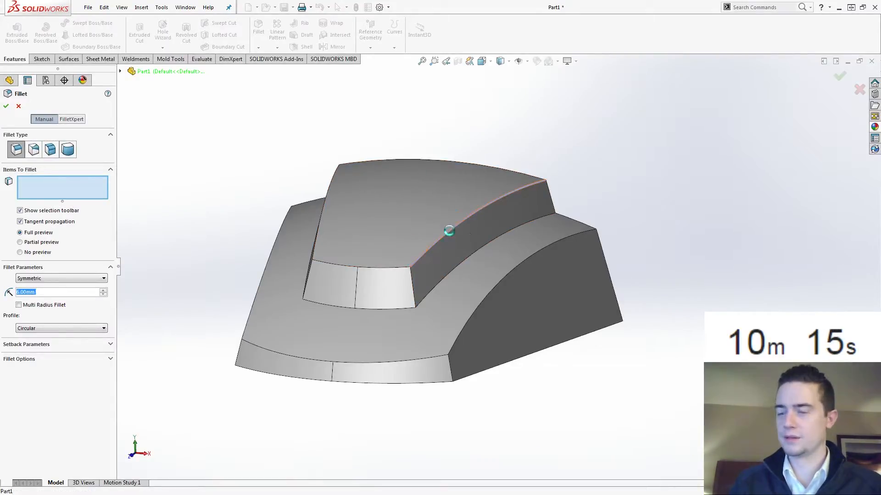
pyautogui.click(514, 264)
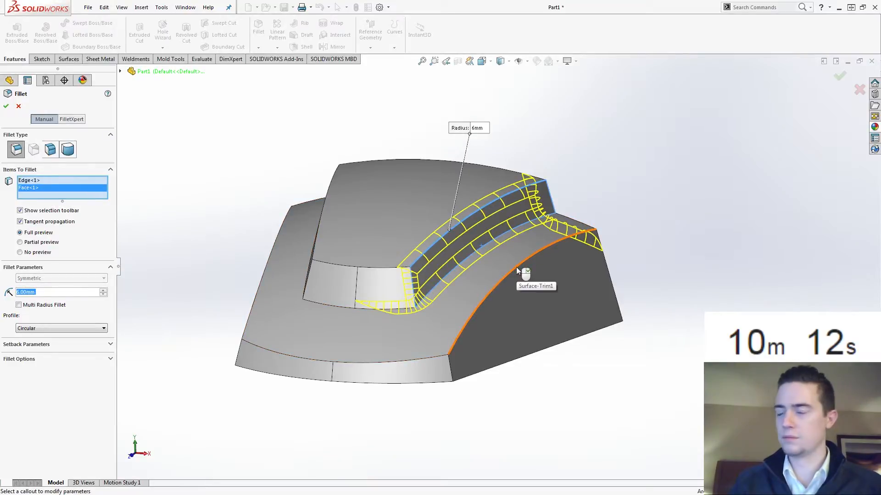
pyautogui.click(516, 267)
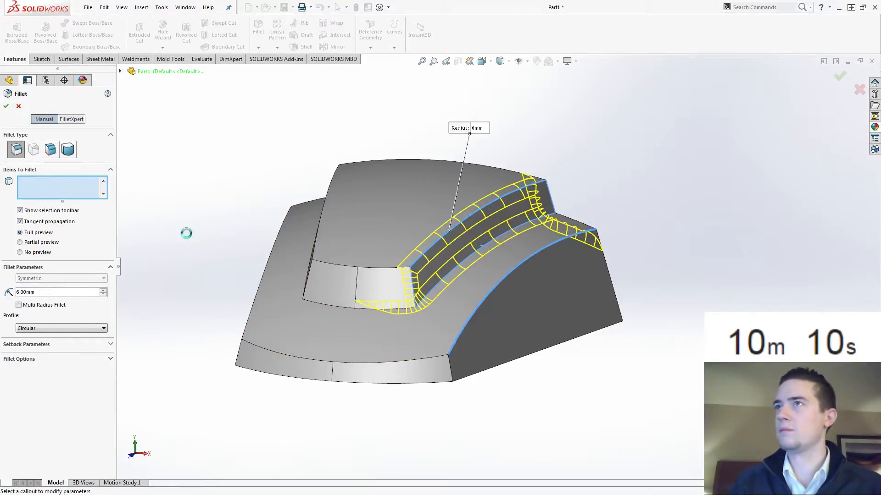
pyautogui.click(393, 268)
pyautogui.click(341, 265)
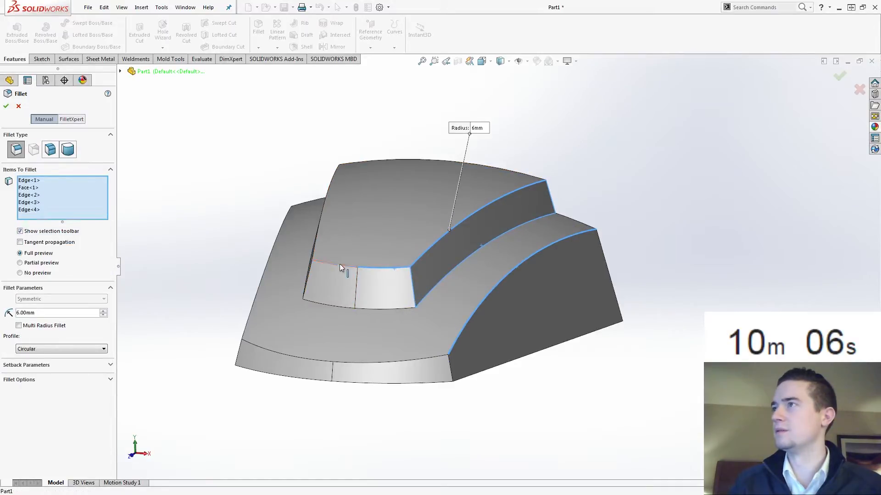
pyautogui.click(315, 248)
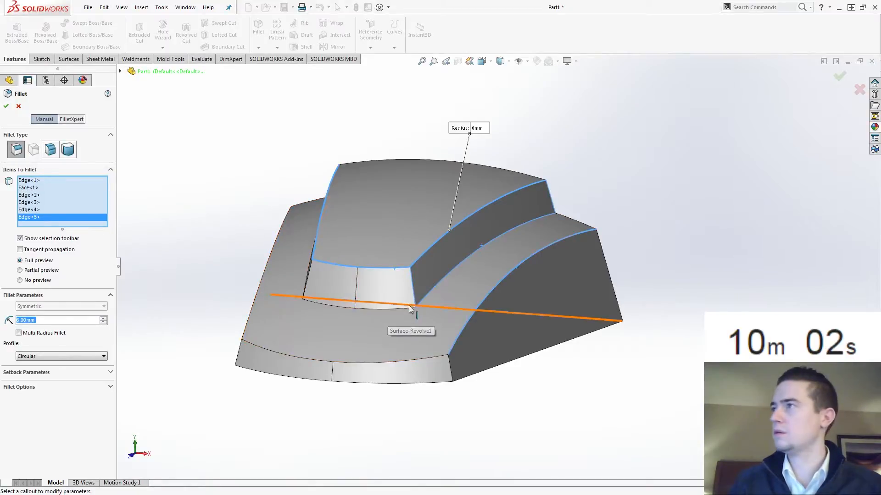
pyautogui.click(405, 308)
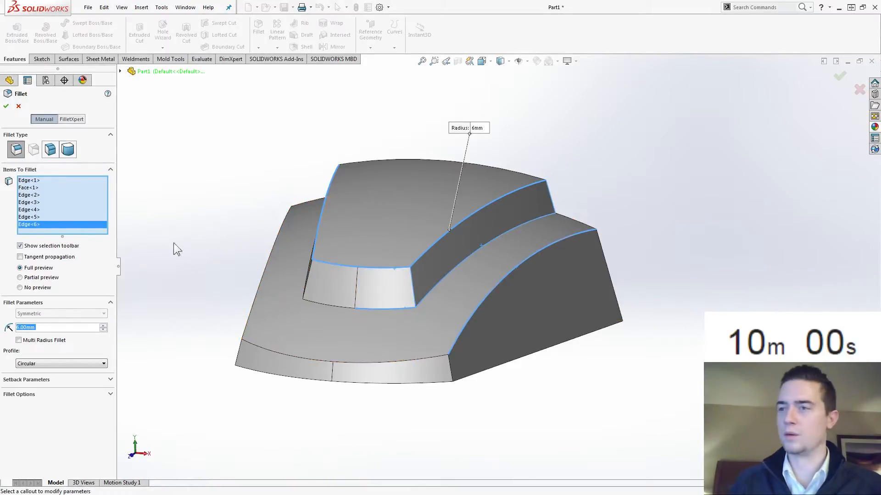
pyautogui.rightClick(80, 205)
pyautogui.click(92, 212)
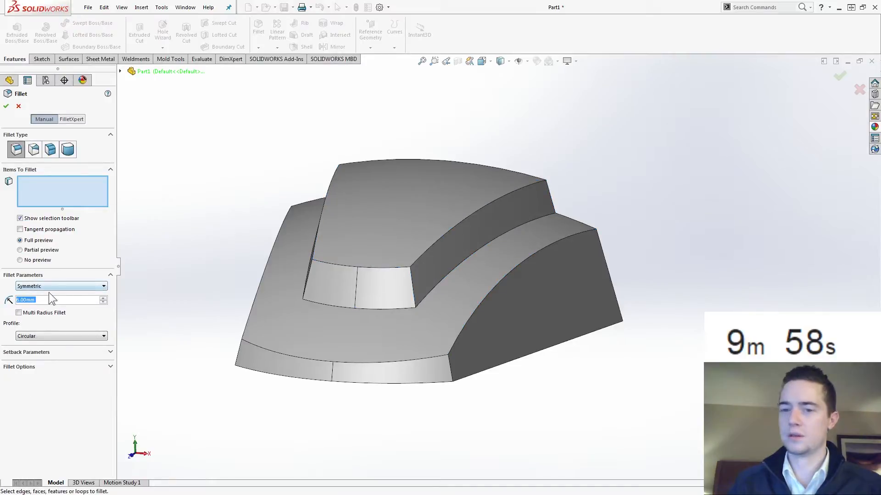
# - Fillet the two front corner edges of both the upper and lower tiers with a 10 mm radius
pyautogui.write('10')
pyautogui.press('Return')
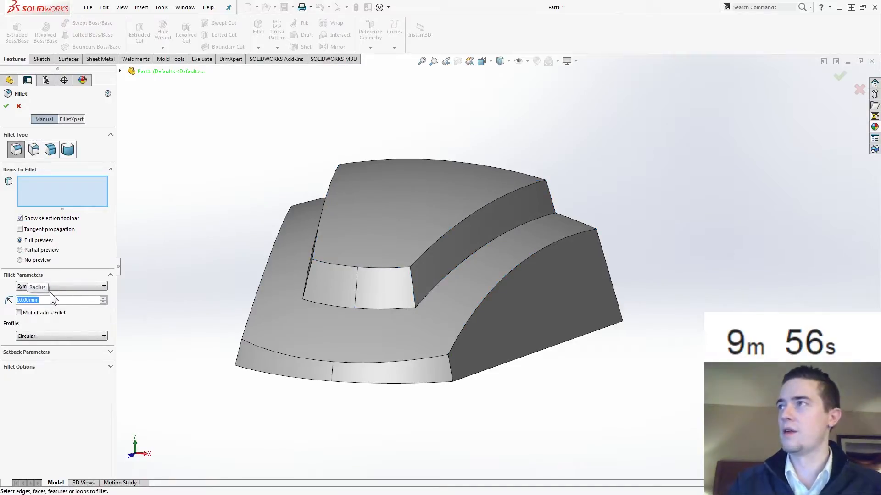
pyautogui.click(309, 270)
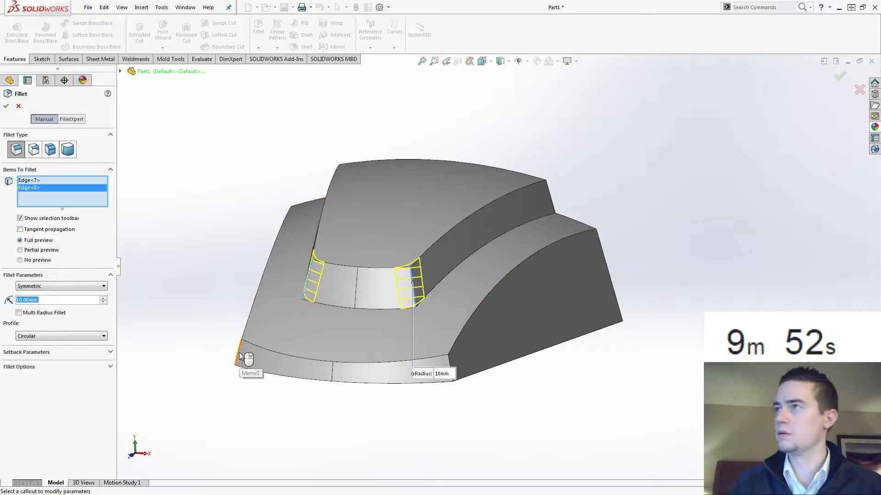
pyautogui.click(239, 359)
pyautogui.click(449, 364)
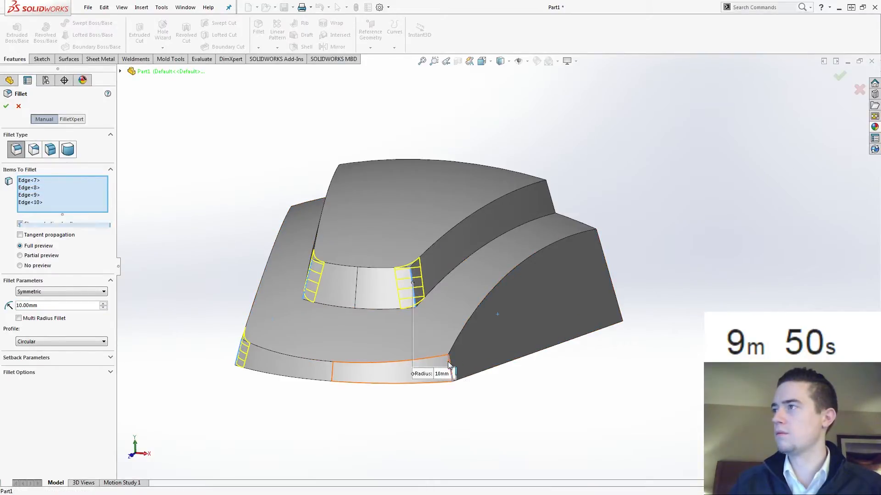
pyautogui.click(6, 105)
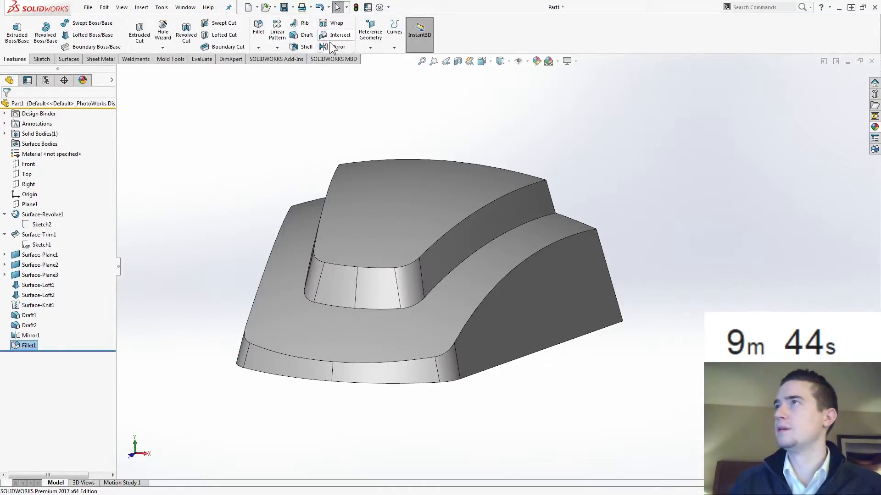
# - Fillet the upper tier's top and bottom outlines and the lower tier's top outline with a 6 mm radius, using tangent propagation
pyautogui.click(258, 27)
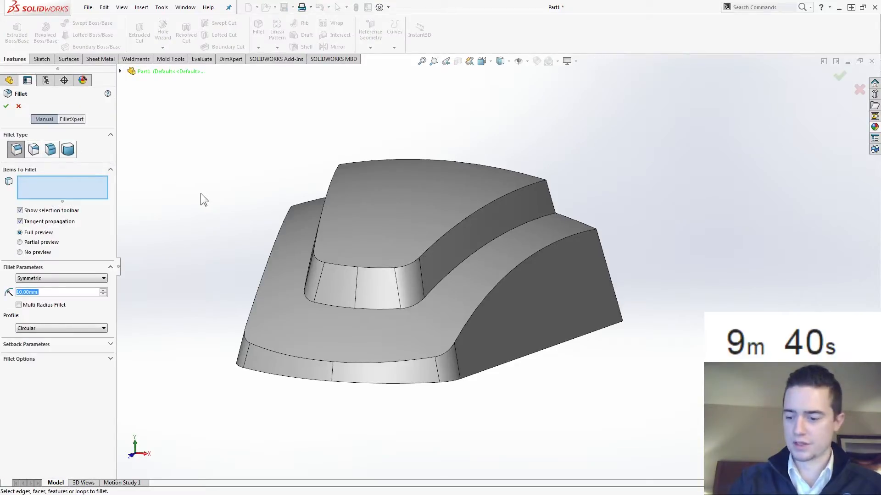
pyautogui.write('6')
pyautogui.press('Return')
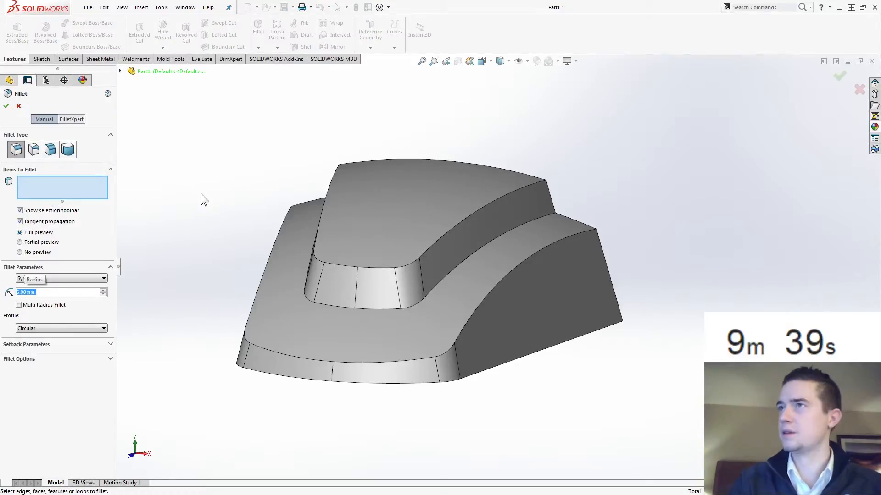
pyautogui.click(453, 230)
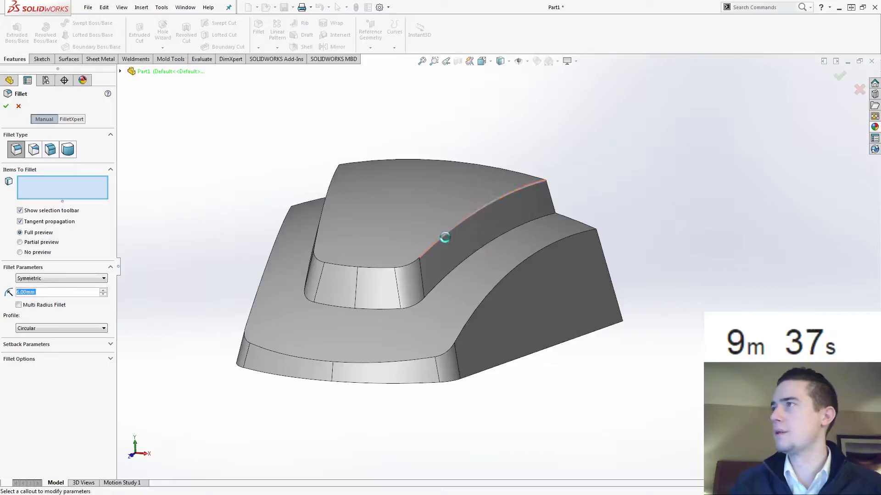
pyautogui.click(449, 273)
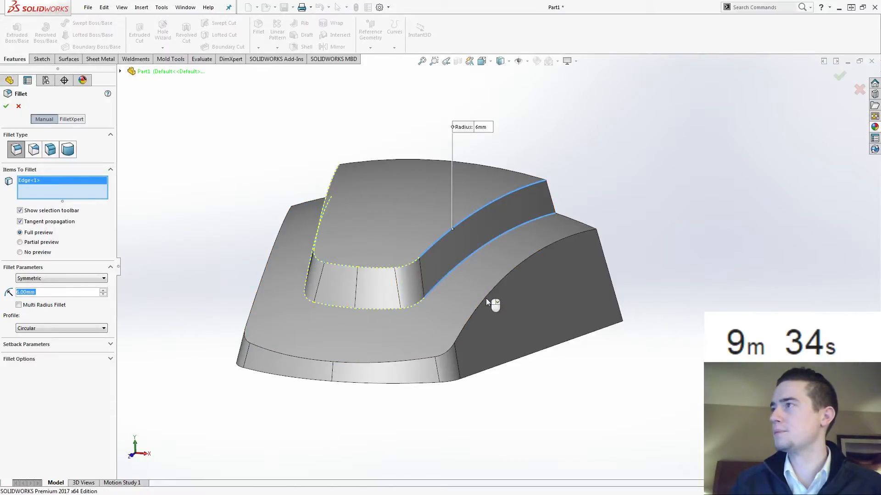
pyautogui.click(486, 296)
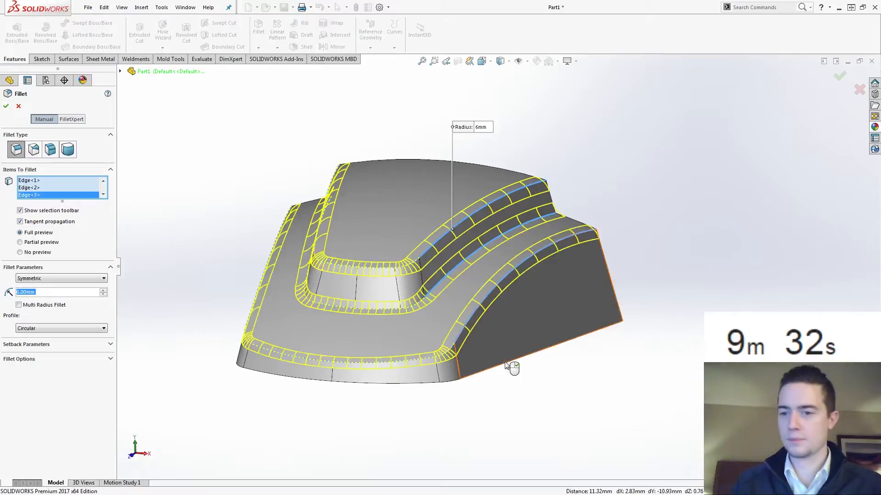
pyautogui.click(6, 106)
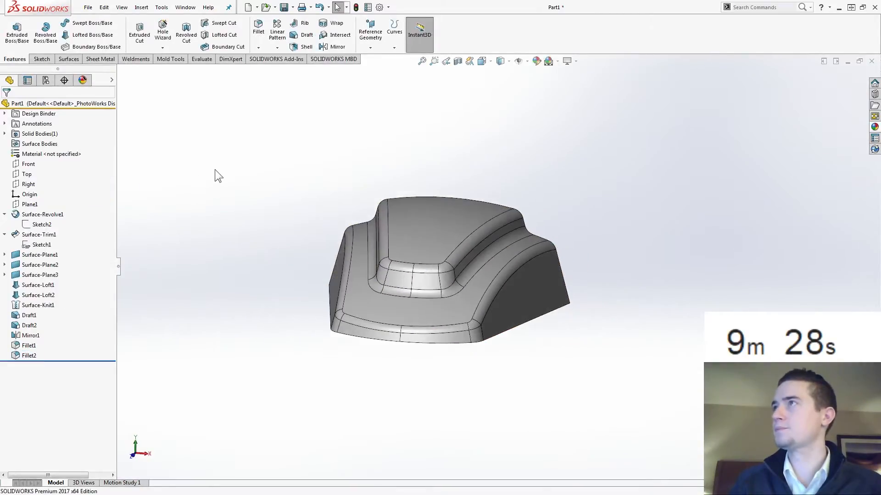
# - Shell the body to a 4 mm wall thickness, removing the flat back face and the base face
pyautogui.click(294, 46)
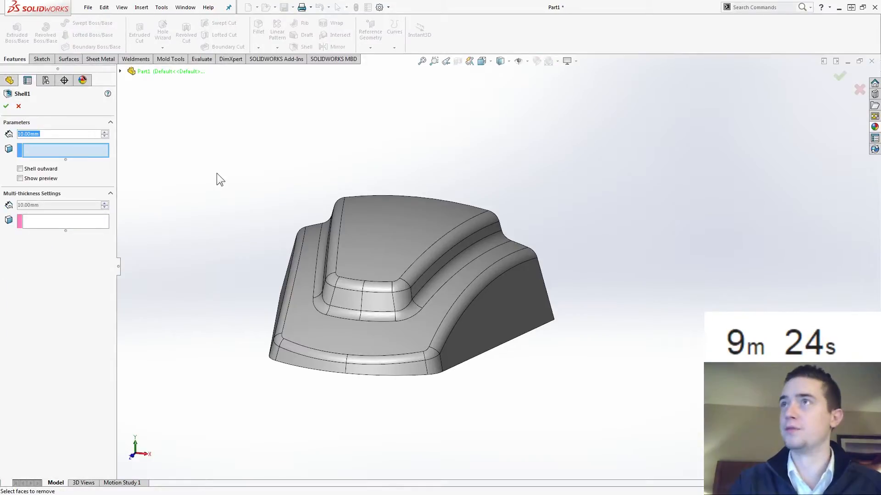
pyautogui.write('4')
pyautogui.press('Return')
pyautogui.moveTo(216, 173); pyautogui.dragTo(447, 294, button='middle')
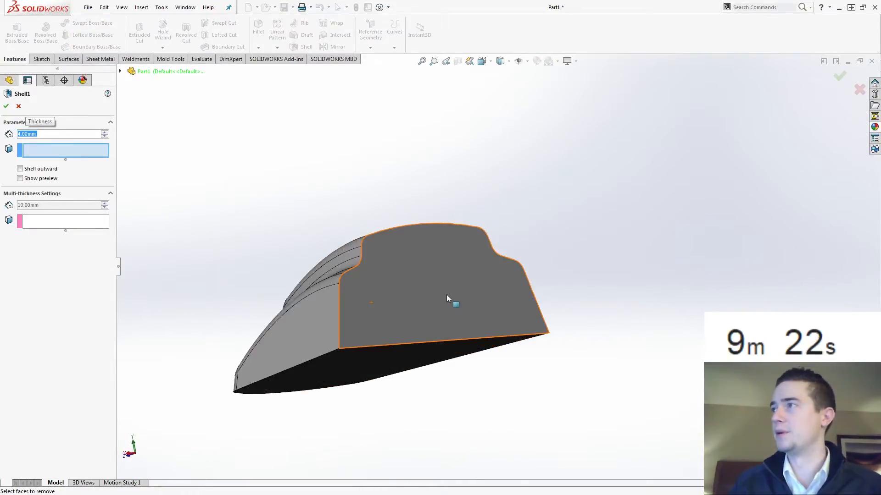
pyautogui.click(447, 295)
pyautogui.moveTo(436, 347); pyautogui.dragTo(415, 342, button='middle')
pyautogui.click(415, 342)
pyautogui.press('Return')
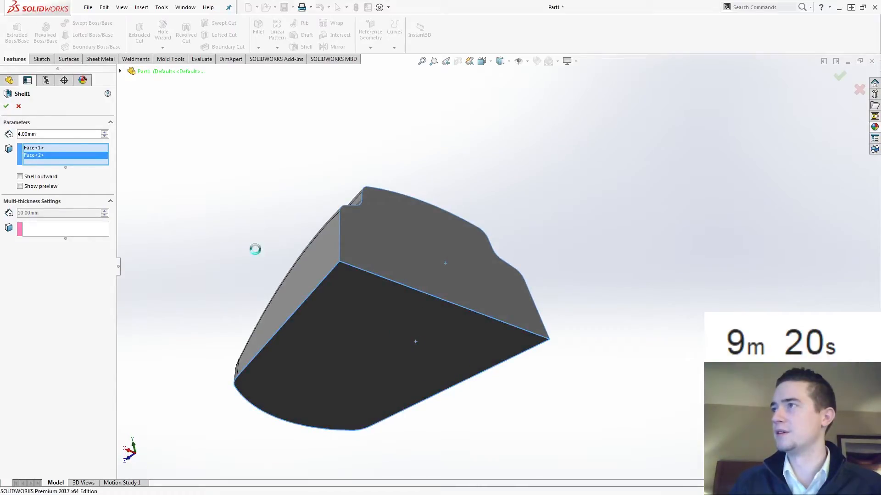
pyautogui.moveTo(252, 175); pyautogui.dragTo(266, 197, button='middle')
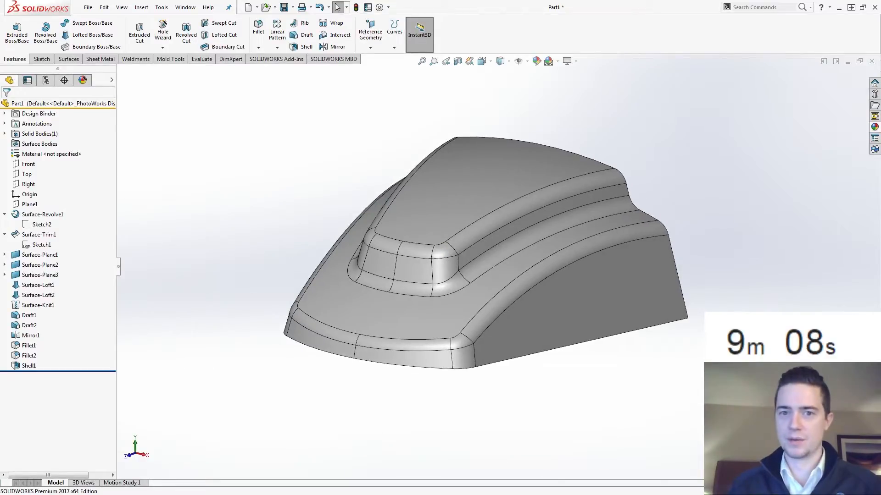
# - Check the Phase 1 drawing in Adobe Acrobat Reader, examine the Model Mania 2004 Phase 2 drawing, and return to SOLIDWORKS
pyautogui.moveTo(1, 3)
pyautogui.mouseDown()
pyautogui.moveTo(263, 2)
pyautogui.moveTo(271, 18)
pyautogui.moveTo(272, 1)
pyautogui.mouseUp()
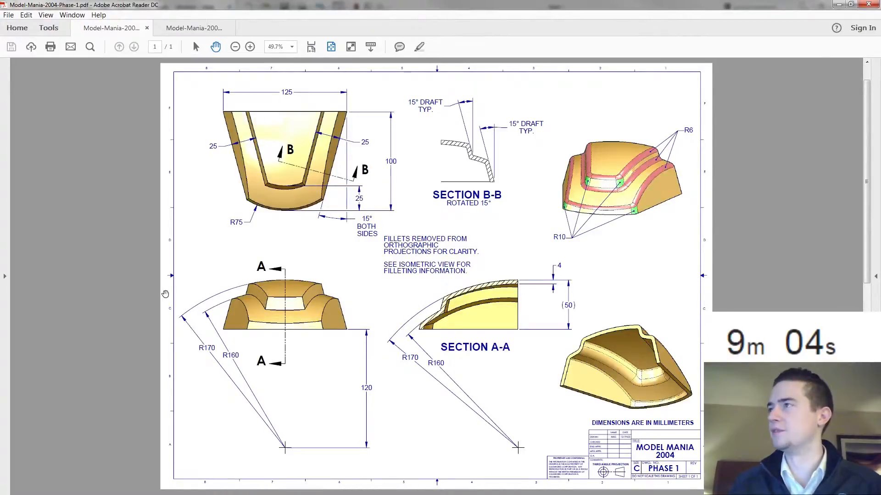
pyautogui.click(194, 28)
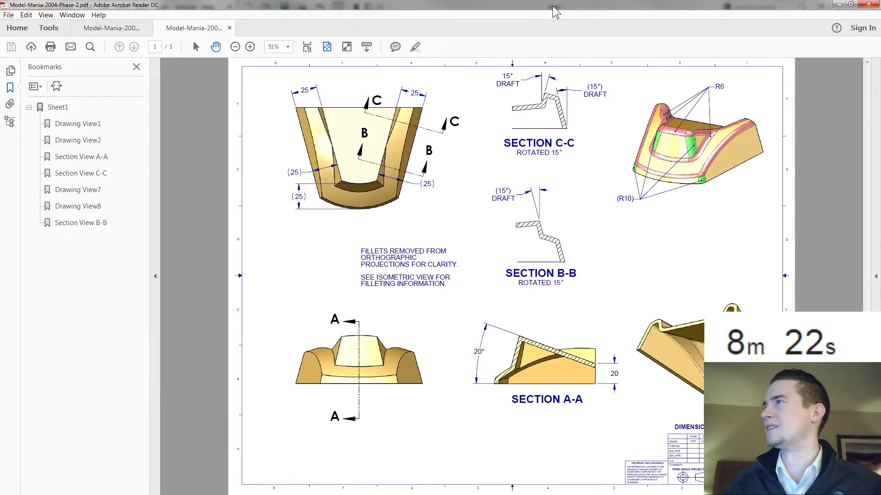
pyautogui.moveTo(553, 6); pyautogui.dragTo(0, 207)
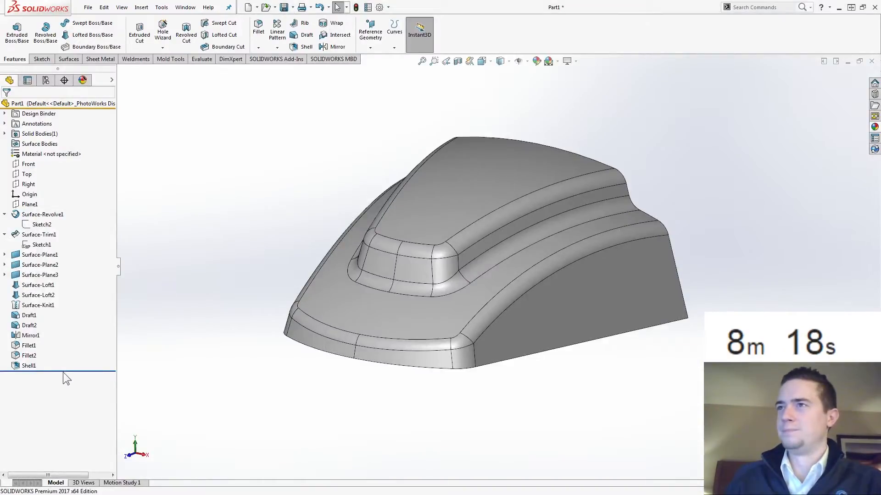
# - Roll the feature history back to before Surface-Knit1 and start a mutual surface trim with the slanted extruded surface
pyautogui.moveTo(64, 371); pyautogui.dragTo(61, 301)
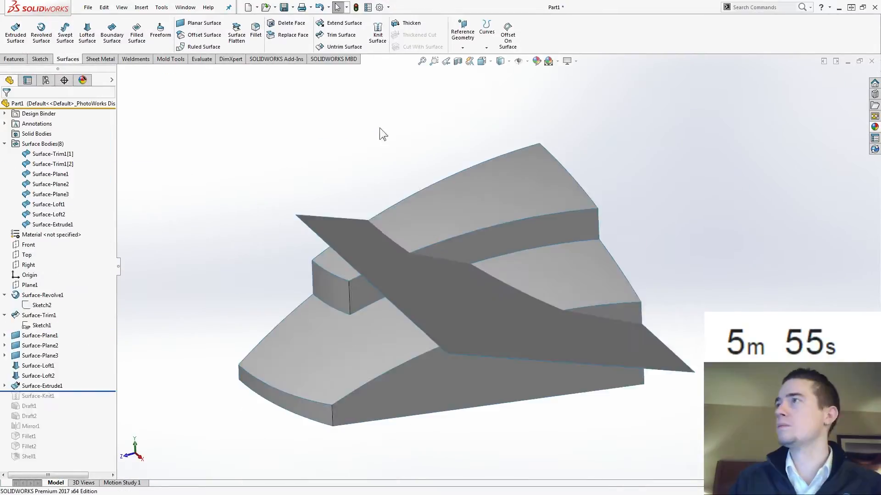
pyautogui.click(341, 35)
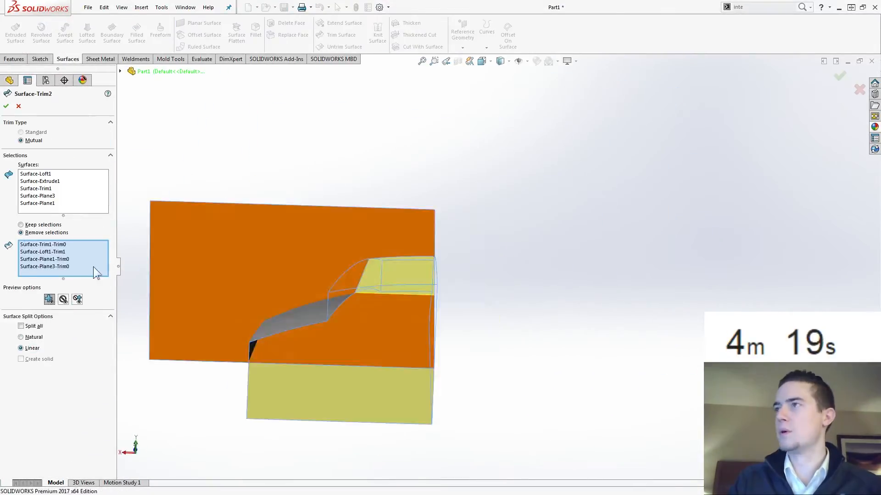
# - Search the commands for "inte" and roll the feature history back to just after Surface-Extrude1
pyautogui.click(754, 7)
pyautogui.write('inte')
pyautogui.moveTo(85, 391); pyautogui.dragTo(85, 402)
pyautogui.moveTo(69, 351); pyautogui.dragTo(88, 310)
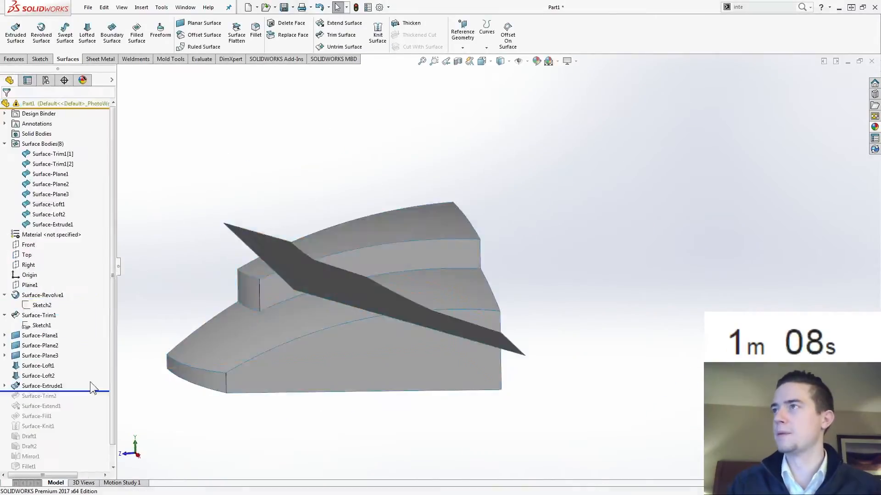
# - Reopen the mutual trim Surface-Trim2 for editing and inspect its selected surfaces around the slanted cutting surface
pyautogui.click(40, 396)
pyautogui.moveTo(214, 209); pyautogui.dragTo(284, 193, button='middle')
pyautogui.scroll(-1, 166, 194)
pyautogui.moveTo(166, 194); pyautogui.dragTo(177, 197, button='middle')
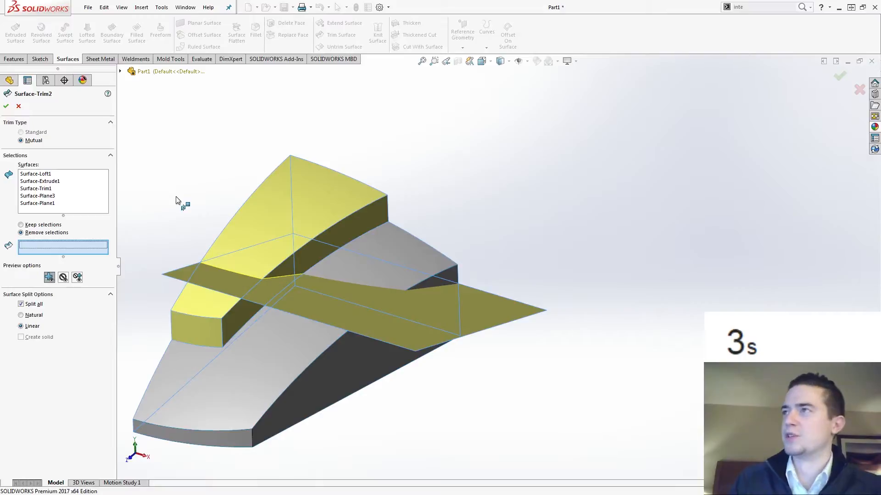
pyautogui.scroll(-1, 176, 197)
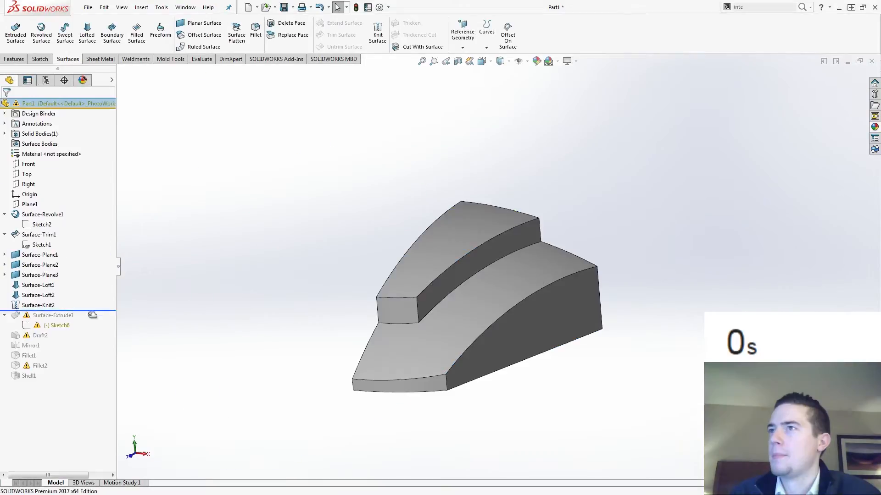
# - Roll the feature history forward from Surface-Knit2 to include Surface-Extrude1 and its Sketch6
pyautogui.moveTo(92, 311); pyautogui.dragTo(88, 332)
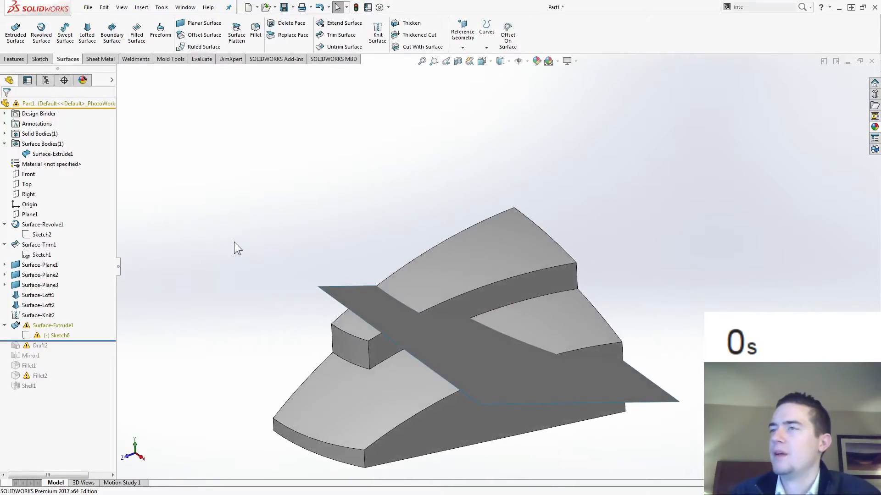
# - Replace the curved top face of the raised centre block with the slanted extruded surface
pyautogui.click(285, 35)
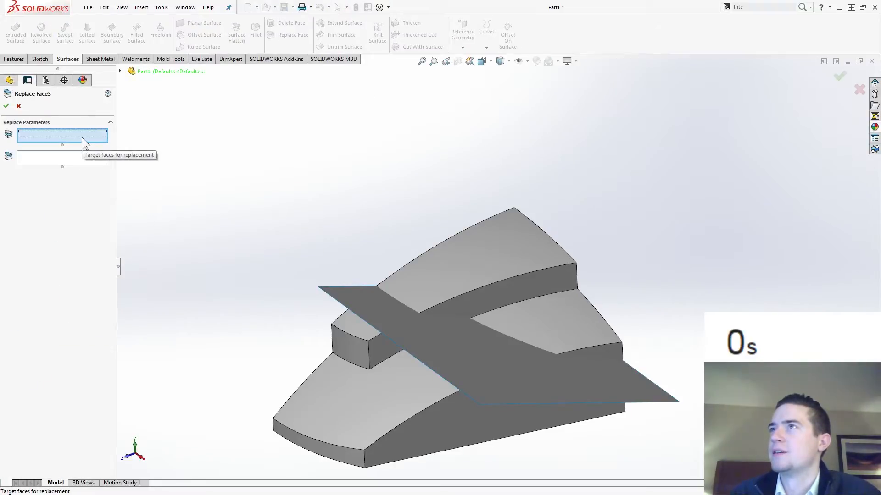
pyautogui.click(470, 273)
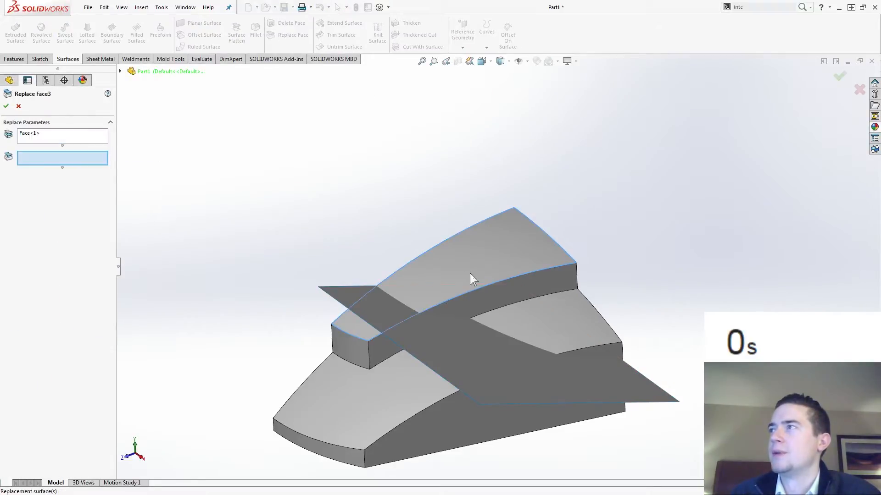
pyautogui.click(423, 350)
pyautogui.press('Return')
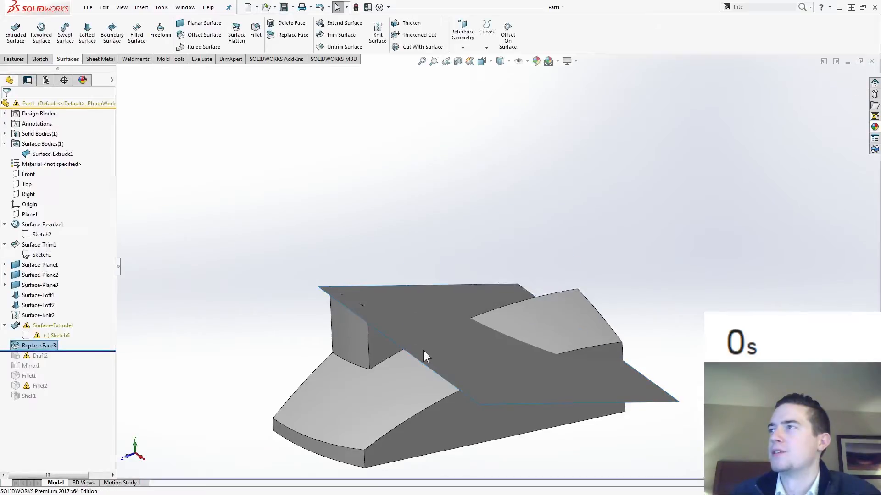
pyautogui.click(253, 233)
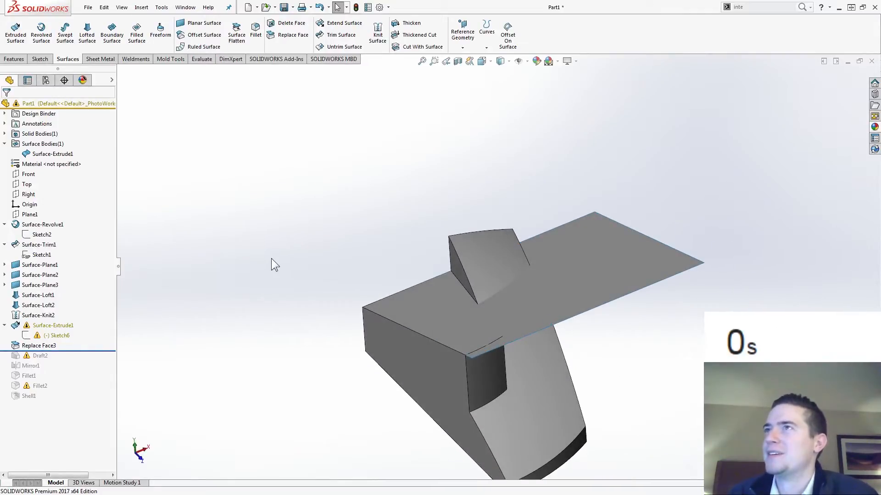
# - Hide the slanted surface body and roll the feature history forward to include Draft2
pyautogui.click(43, 143)
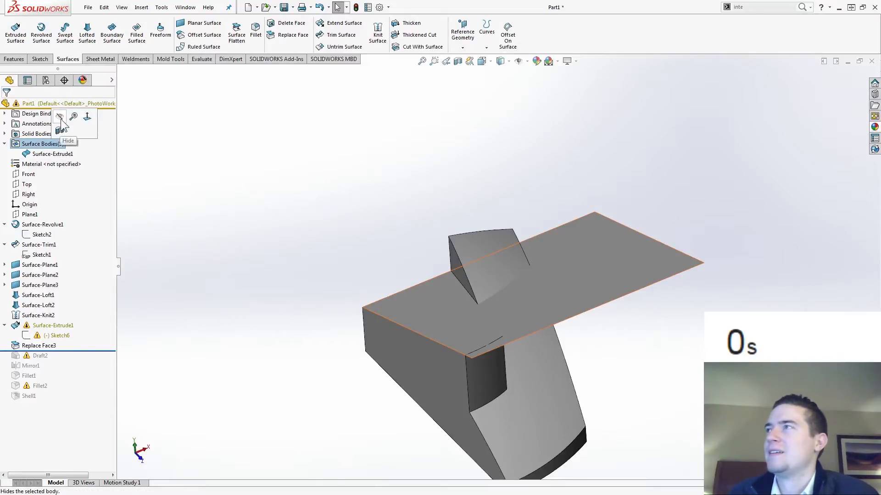
pyautogui.click(74, 117)
pyautogui.click(230, 207)
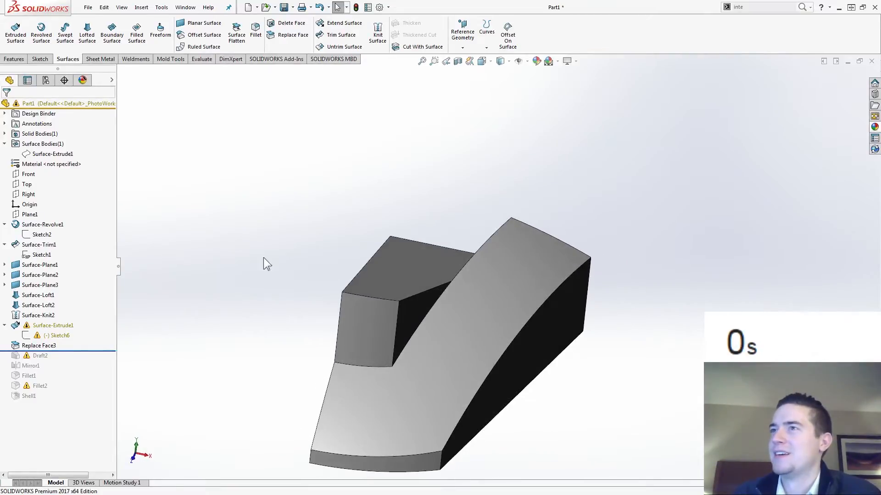
pyautogui.moveTo(105, 350); pyautogui.dragTo(54, 363)
pyautogui.moveTo(241, 286); pyautogui.dragTo(280, 177, button='middle')
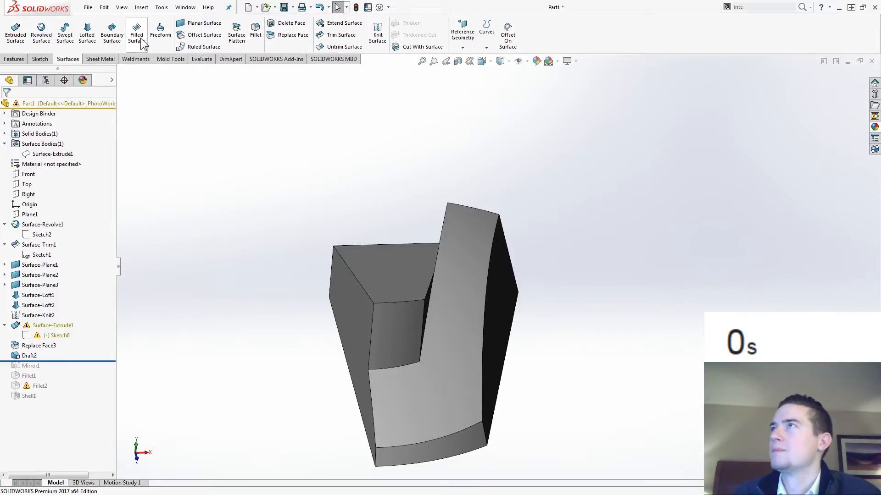
# - Add a 15-degree parting-line draft to the raised block's walls, using the bottom face as pull direction and the block's upper edges as parting lines
pyautogui.click(15, 59)
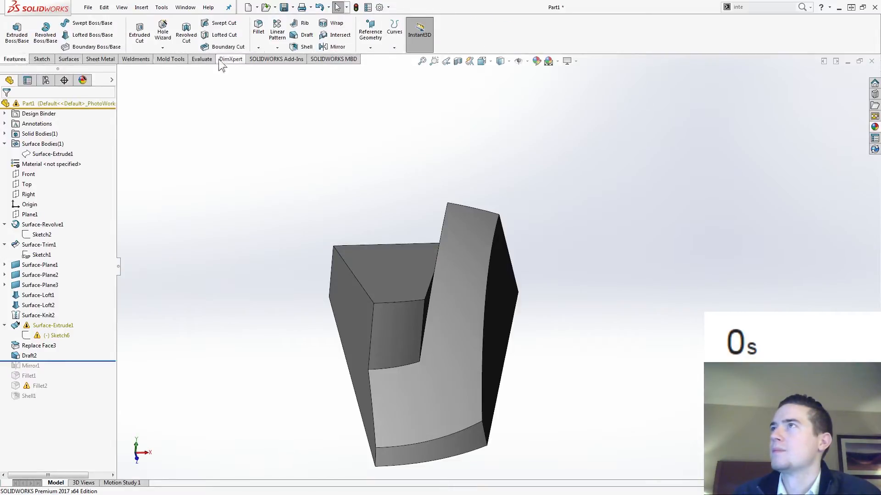
pyautogui.click(307, 36)
pyautogui.moveTo(312, 269); pyautogui.dragTo(242, 331, button='middle')
pyautogui.click(359, 354)
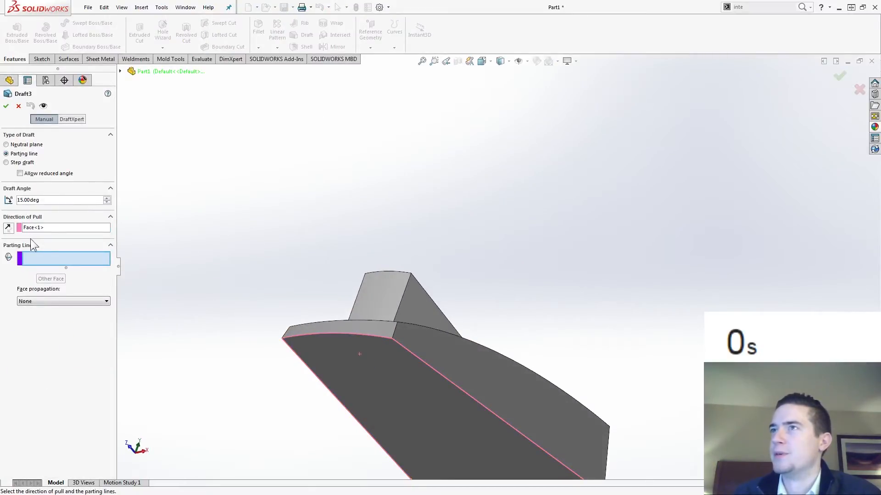
pyautogui.moveTo(152, 270); pyautogui.dragTo(403, 288, button='middle')
pyautogui.click(402, 285)
pyautogui.click(399, 284)
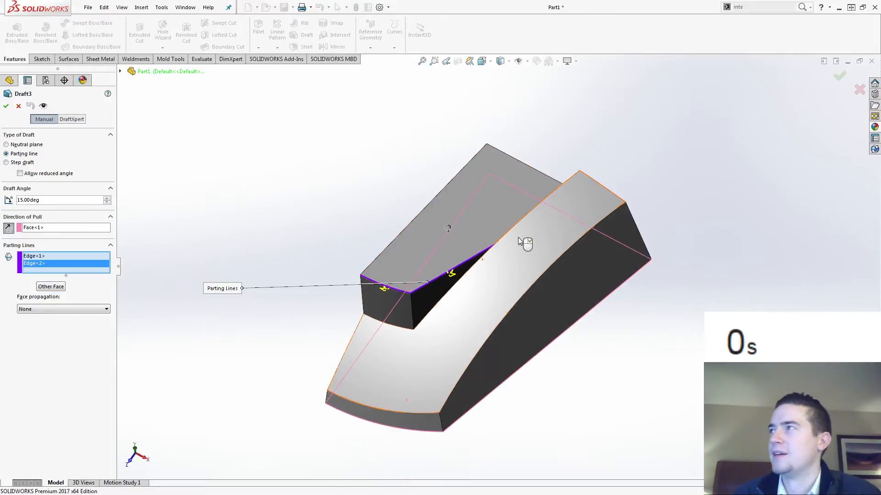
pyautogui.click(517, 224)
pyautogui.rightClick(516, 224)
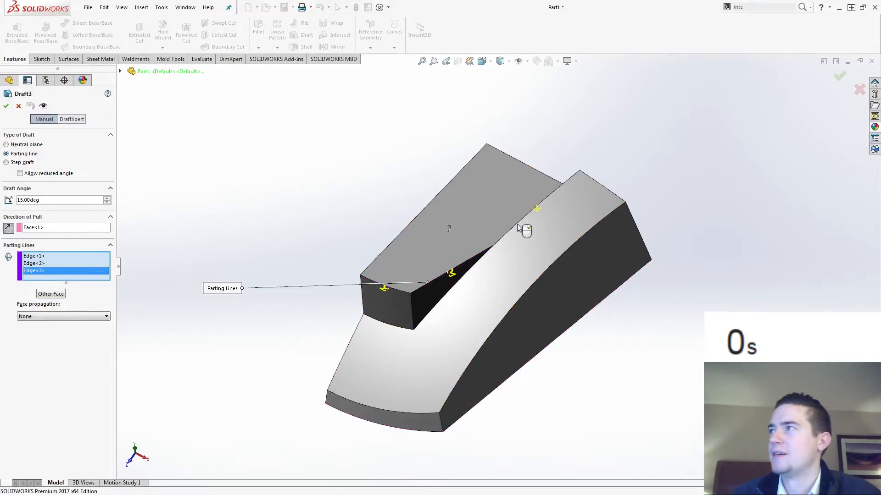
pyautogui.moveTo(326, 197); pyautogui.dragTo(319, 195, button='middle')
pyautogui.moveTo(318, 195); pyautogui.dragTo(296, 195, button='middle')
# - Roll the feature history forward to include Mirror1 and re-select the drafted solid as its body to mirror
pyautogui.moveTo(84, 372); pyautogui.dragTo(84, 380)
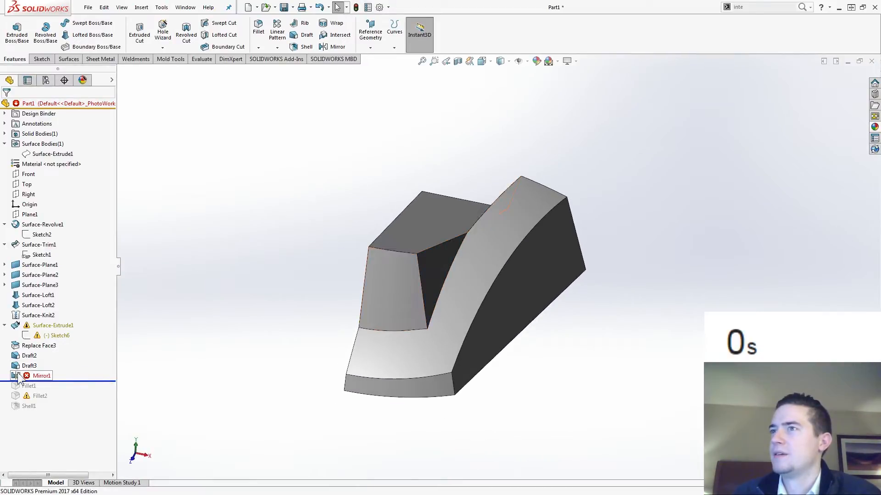
pyautogui.click(48, 376)
pyautogui.click(102, 338)
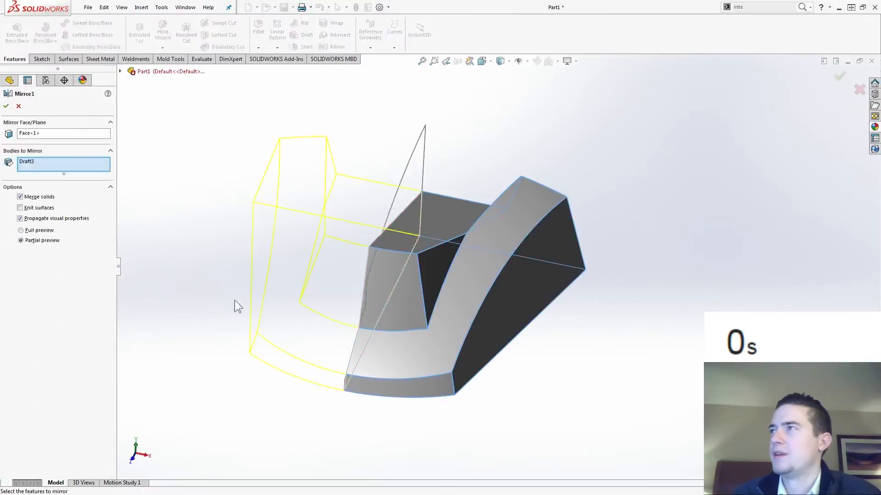
pyautogui.click(62, 134)
pyautogui.click(65, 164)
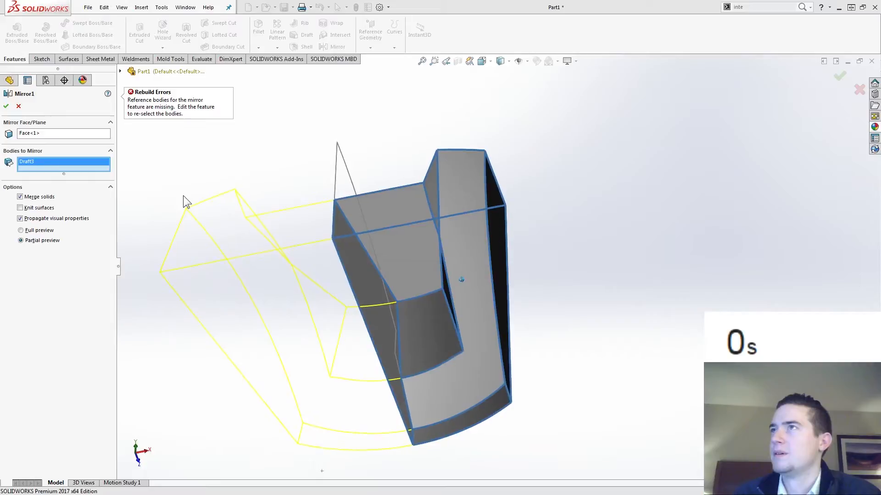
pyautogui.rightClick(75, 164)
pyautogui.click(93, 171)
pyautogui.click(451, 309)
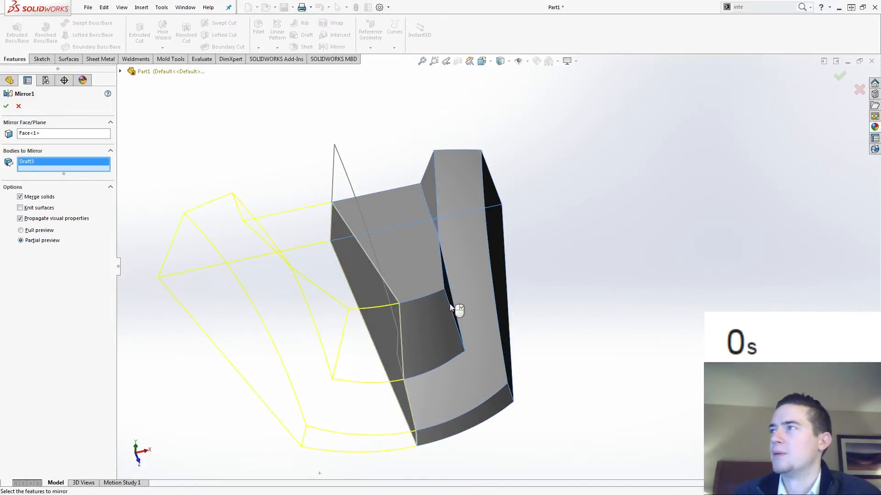
pyautogui.press('Return')
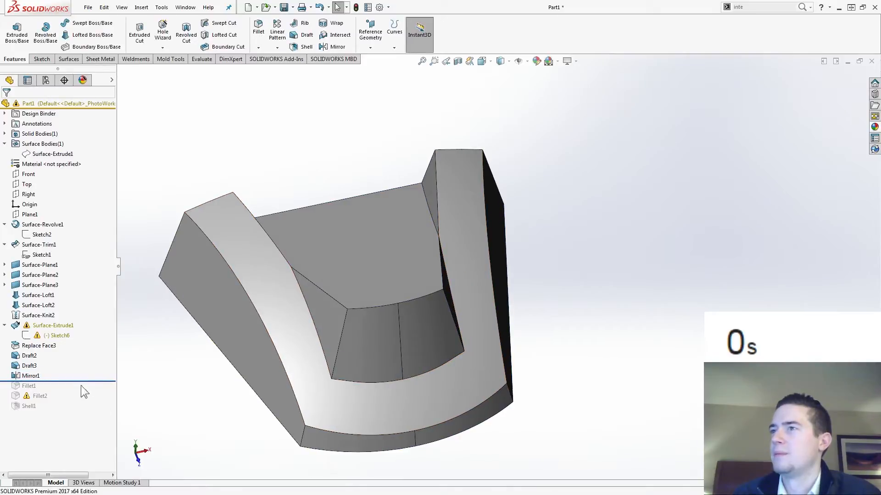
# - Roll the feature history forward through Fillet1 and Fillet2
pyautogui.moveTo(85, 381); pyautogui.dragTo(89, 390)
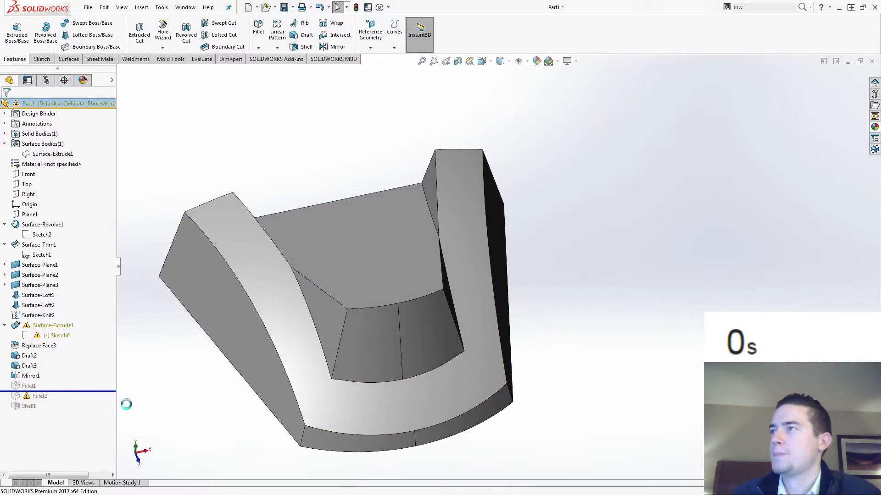
pyautogui.moveTo(209, 391); pyautogui.dragTo(142, 389, button='middle')
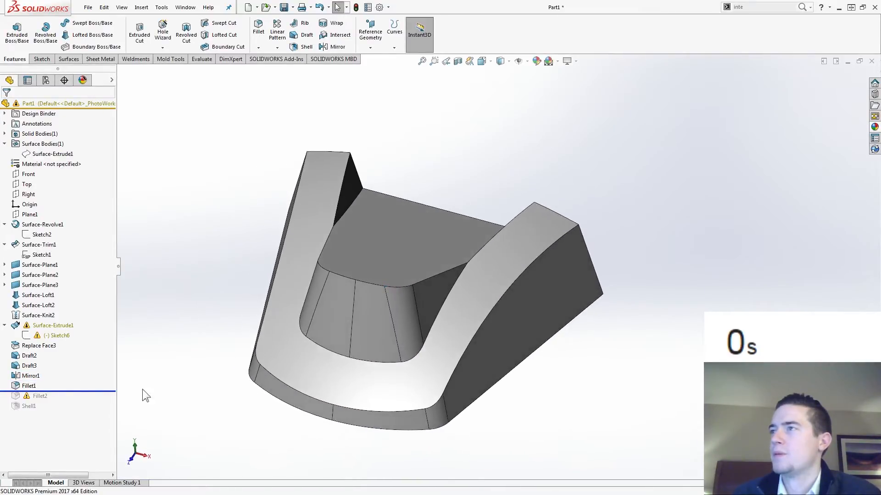
pyautogui.moveTo(79, 391); pyautogui.dragTo(69, 401)
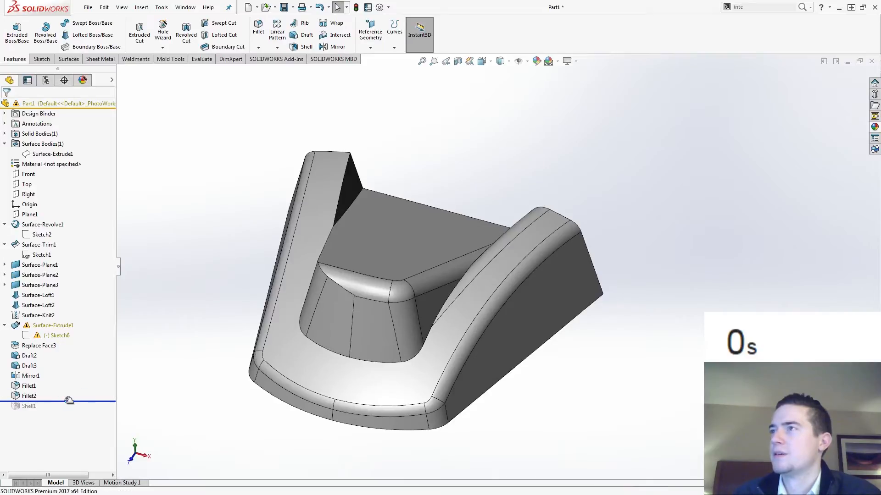
# - Reopen Fillet2 for editing and clear its selected edges
pyautogui.rightClick(28, 398)
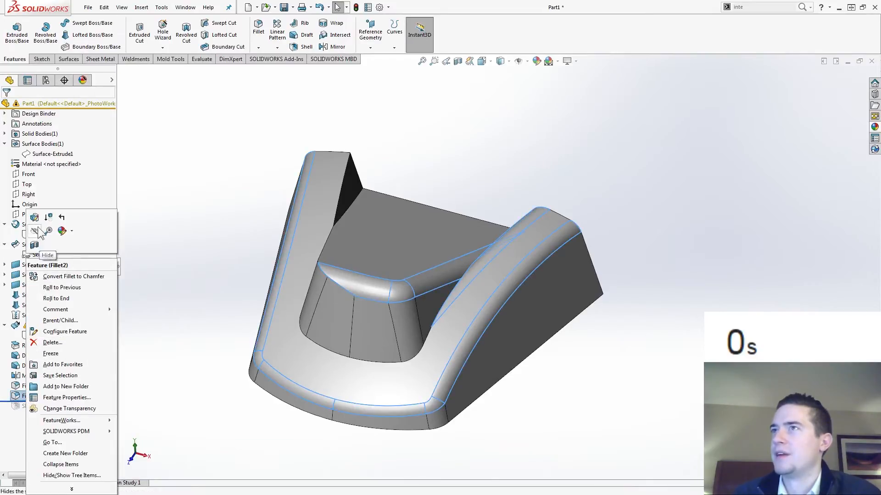
pyautogui.click(33, 217)
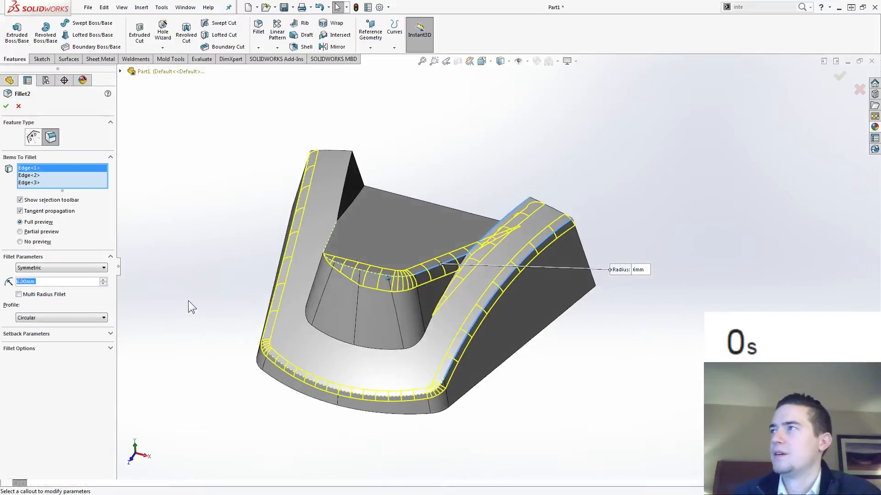
pyautogui.rightClick(60, 170)
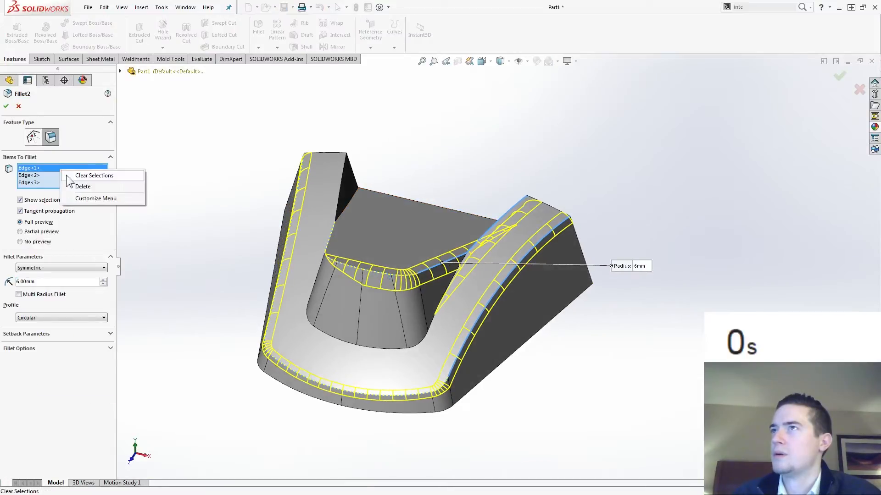
pyautogui.click(90, 175)
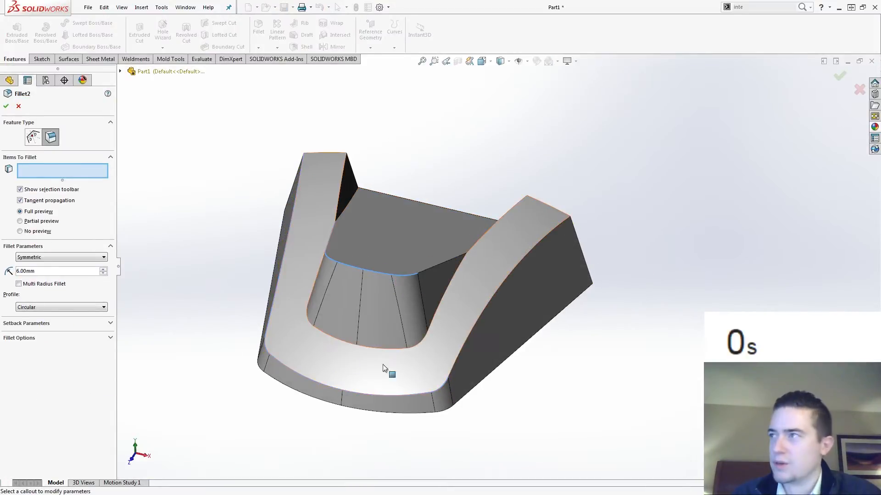
# - Try the 6 mm fillet on the U-shaped rail's outer and inner edges plus the raised block's upper edges, and clear the selections
pyautogui.click(389, 395)
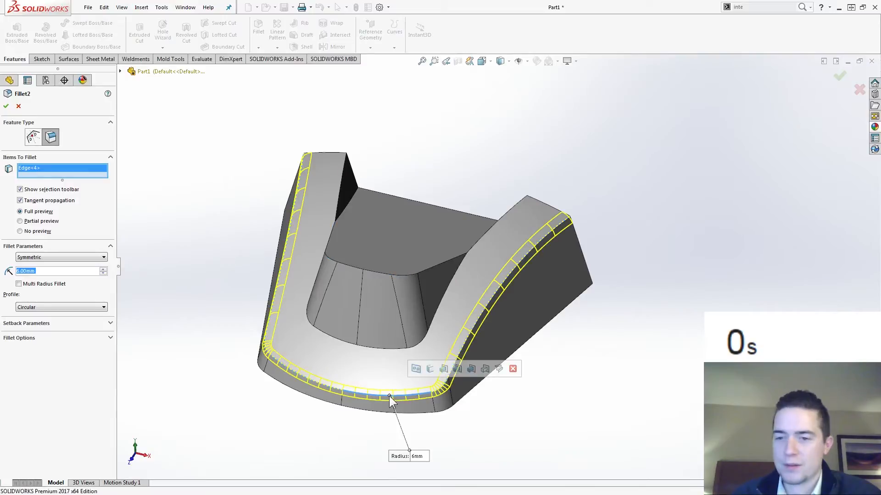
pyautogui.click(372, 348)
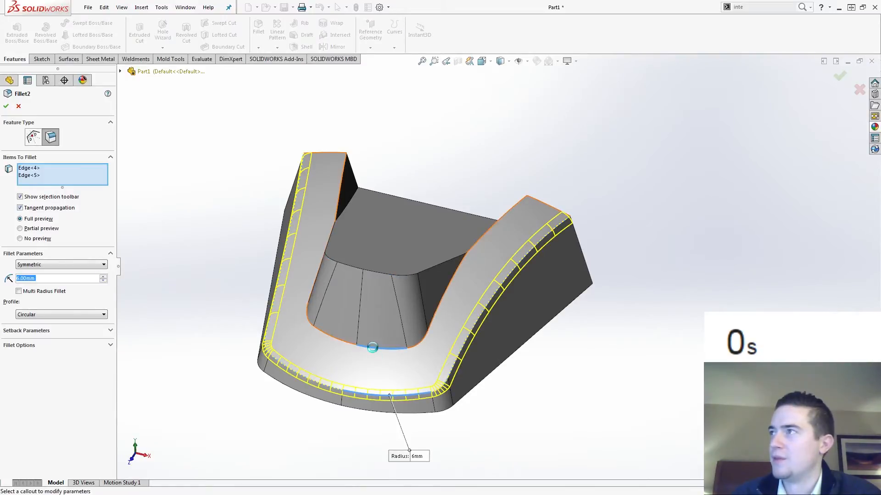
pyautogui.click(331, 338)
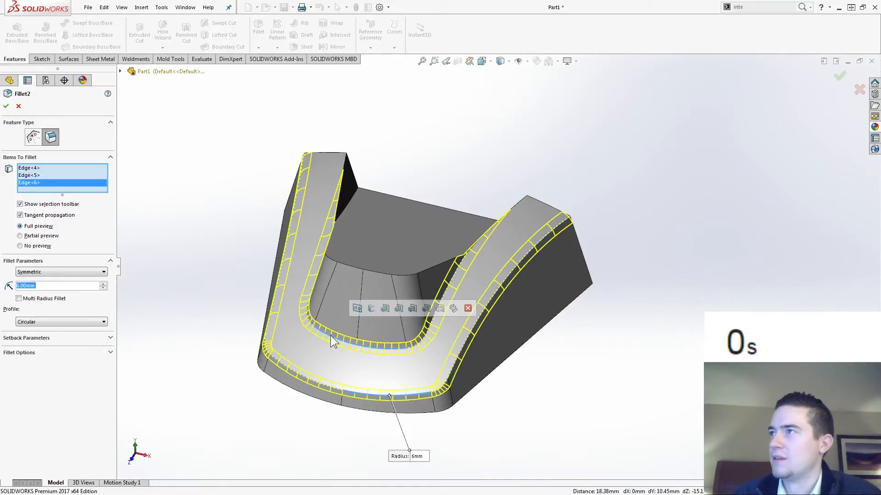
pyautogui.press('Right')
pyautogui.moveTo(330, 335); pyautogui.dragTo(331, 344, button='middle')
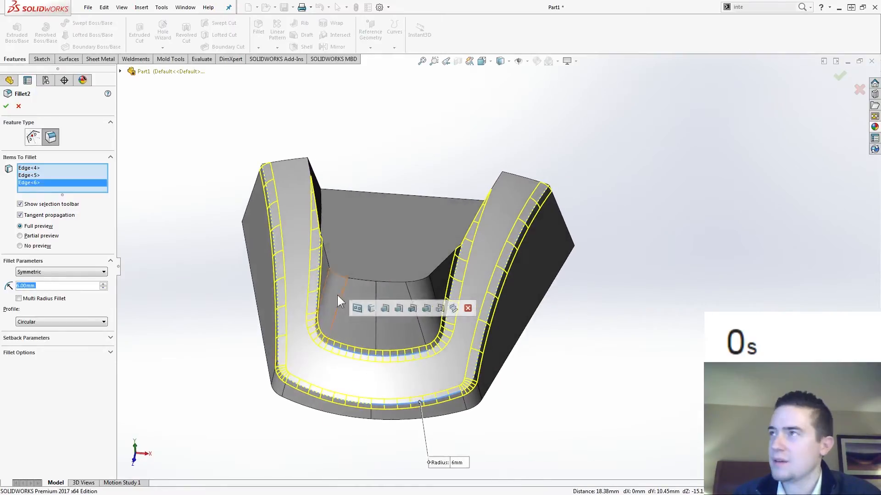
pyautogui.click(320, 180)
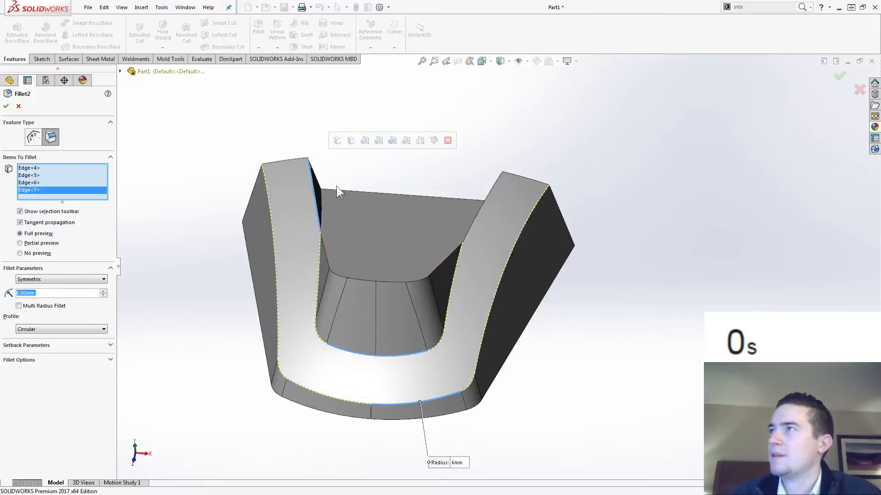
pyautogui.click(488, 193)
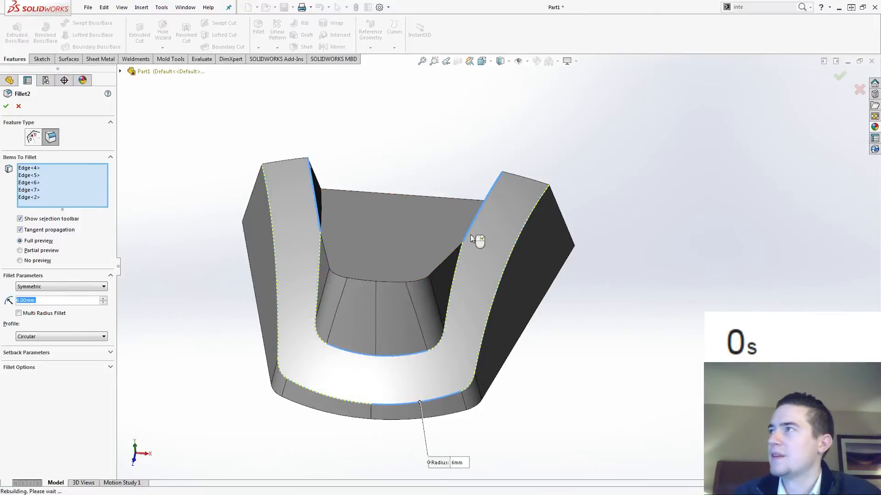
pyautogui.click(444, 260)
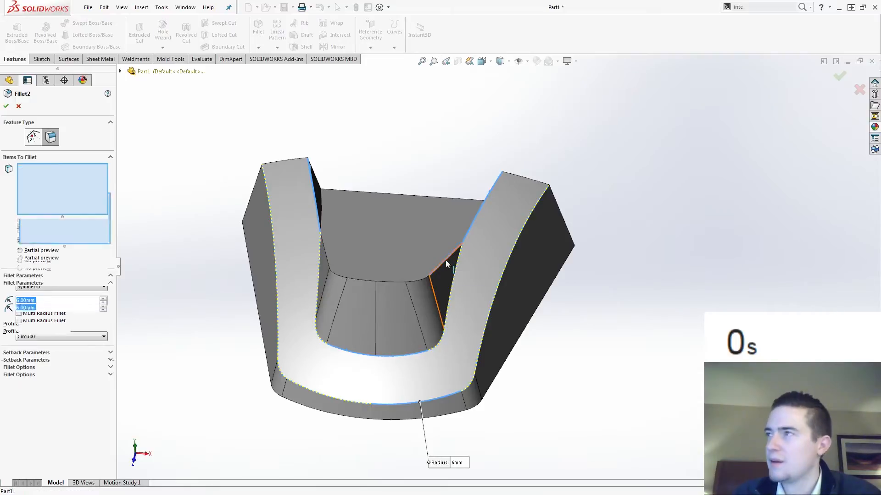
pyautogui.click(321, 200)
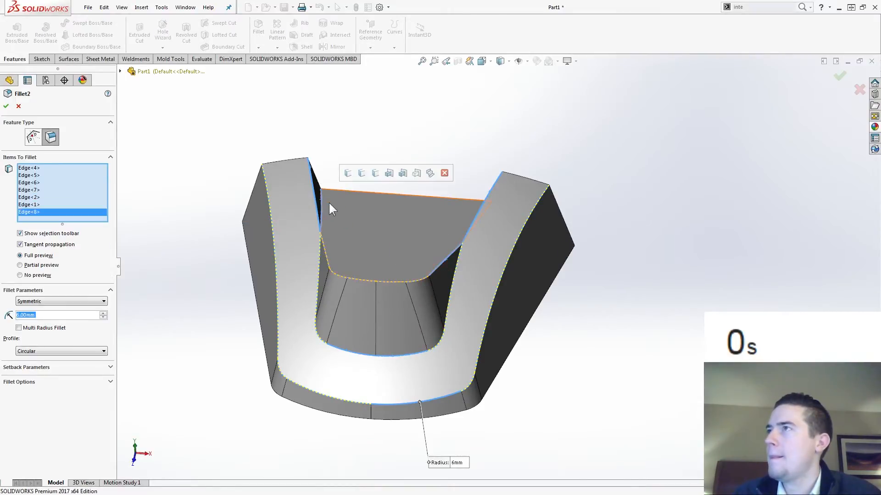
pyautogui.moveTo(328, 202); pyautogui.dragTo(426, 218, button='middle')
pyautogui.click(431, 217)
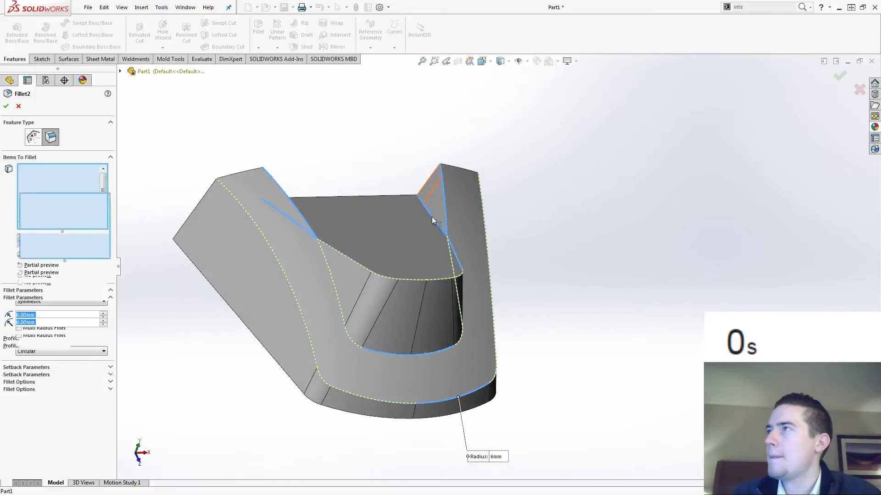
pyautogui.moveTo(424, 222); pyautogui.dragTo(376, 227, button='middle')
pyautogui.rightClick(78, 206)
pyautogui.click(83, 212)
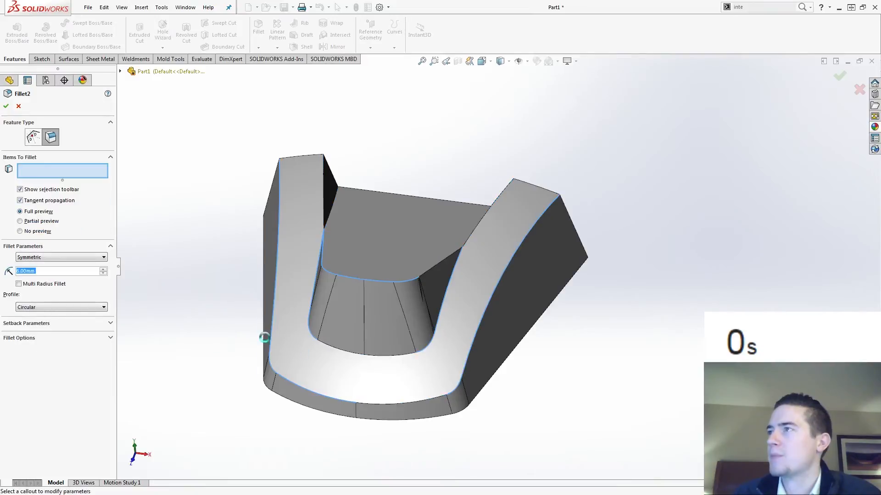
# - Apply the 6 mm Fillet2 to the U-shaped rail's outer edge and the inner edges around the base of the raised block
pyautogui.click(289, 381)
pyautogui.click(332, 348)
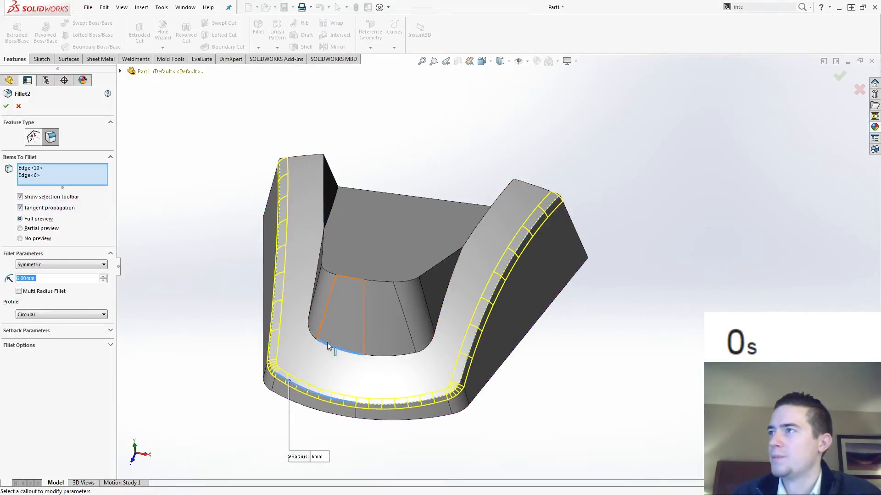
pyautogui.click(385, 354)
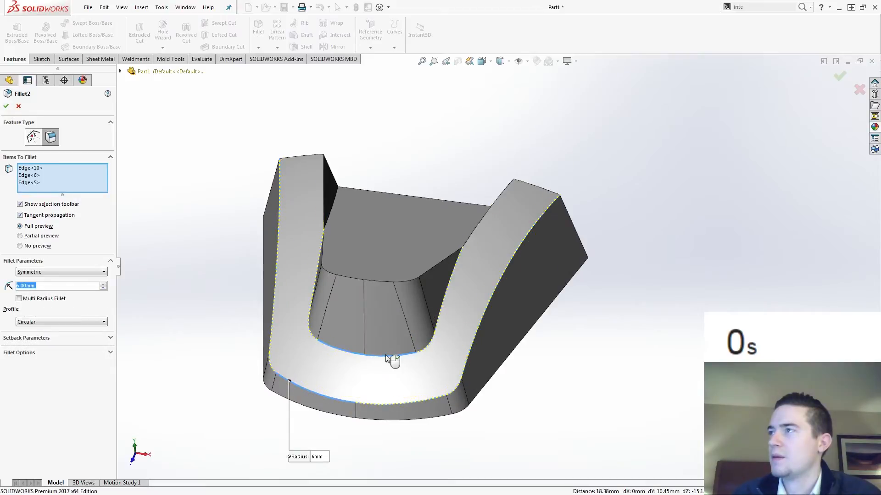
pyautogui.moveTo(346, 332); pyautogui.dragTo(346, 332, button='middle')
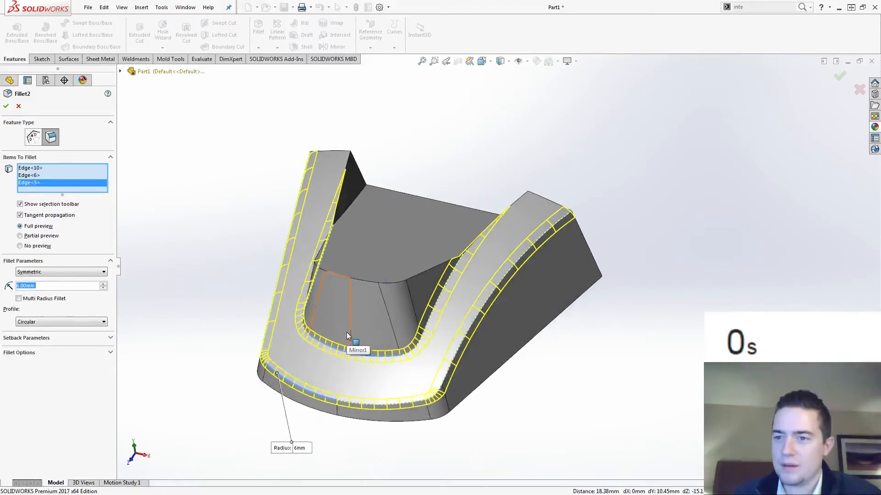
pyautogui.moveTo(296, 275); pyautogui.dragTo(327, 284, button='middle')
pyautogui.click(6, 107)
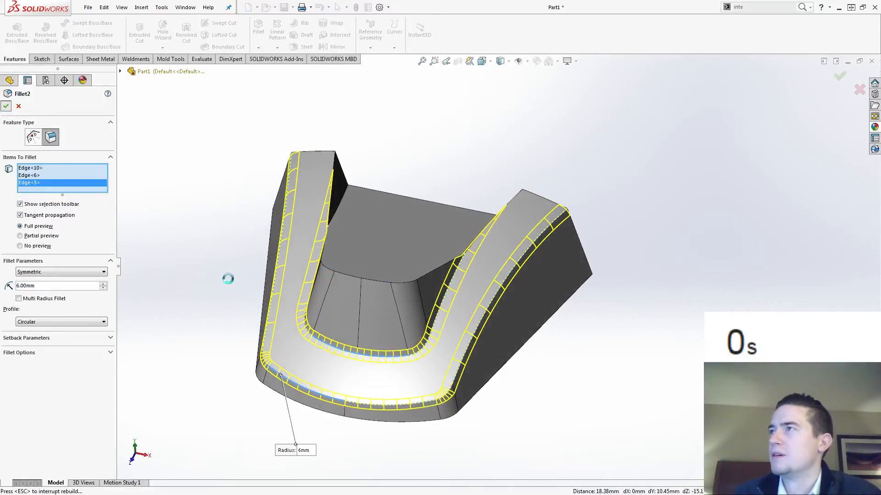
pyautogui.rightClick(234, 142)
pyautogui.moveTo(280, 262)
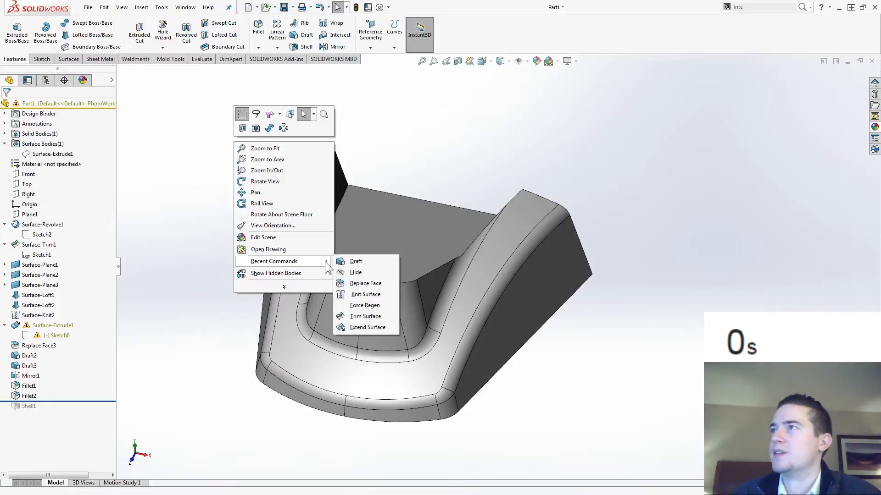
pyautogui.click(349, 261)
pyautogui.click(18, 106)
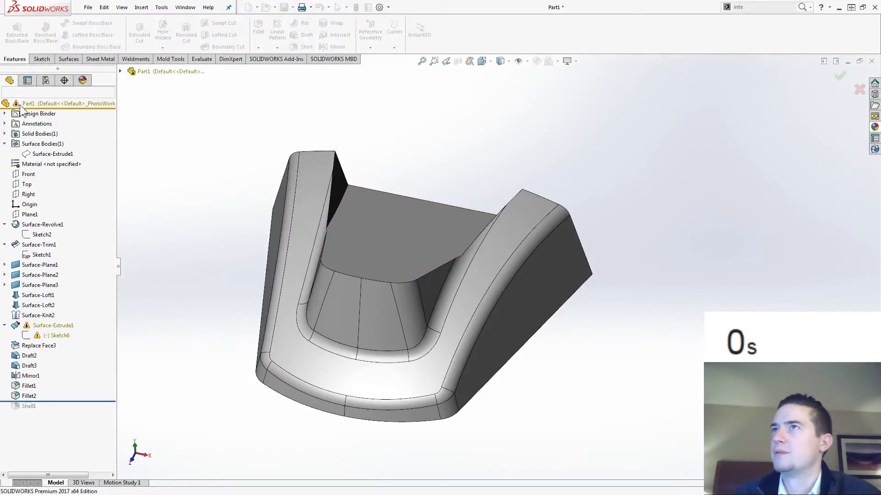
pyautogui.click(258, 37)
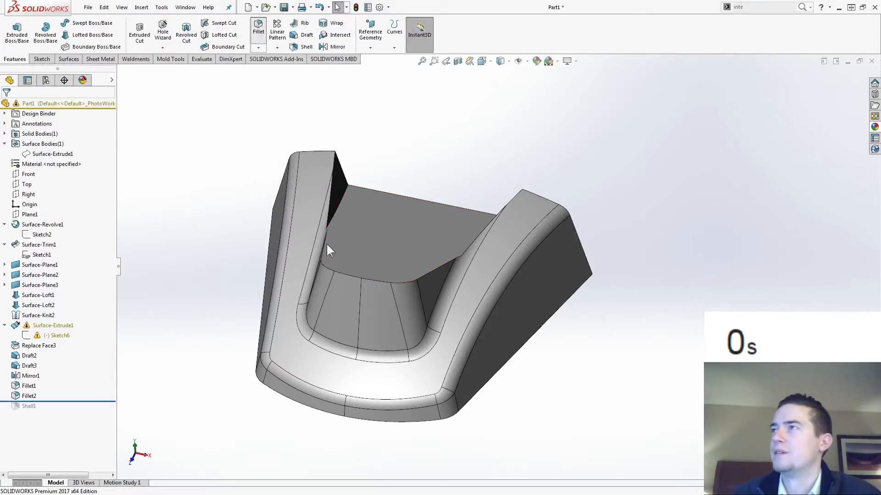
pyautogui.click(358, 279)
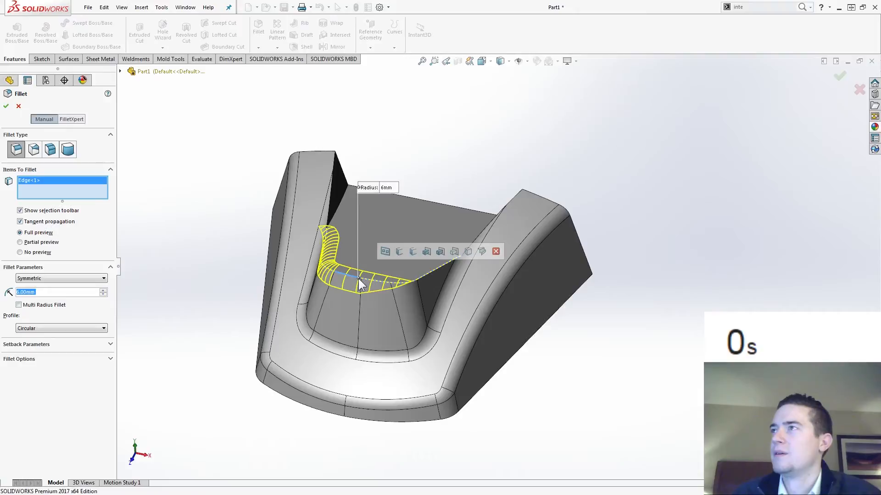
pyautogui.click(336, 208)
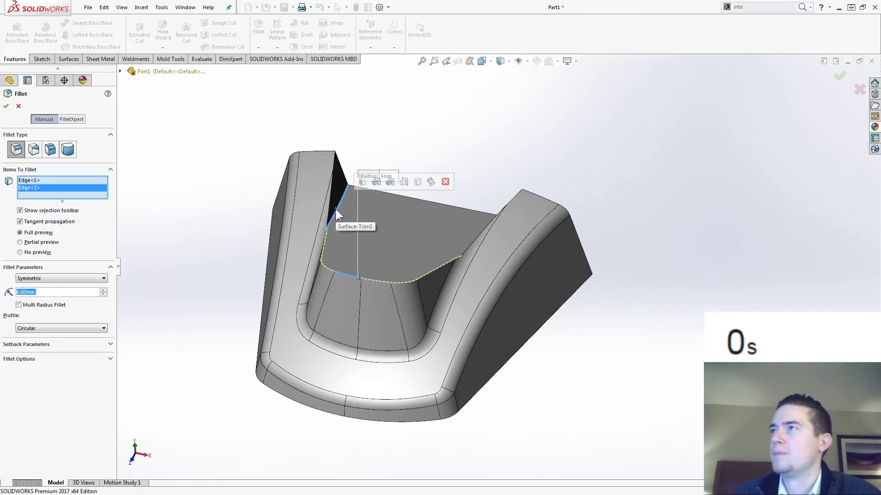
pyautogui.click(19, 107)
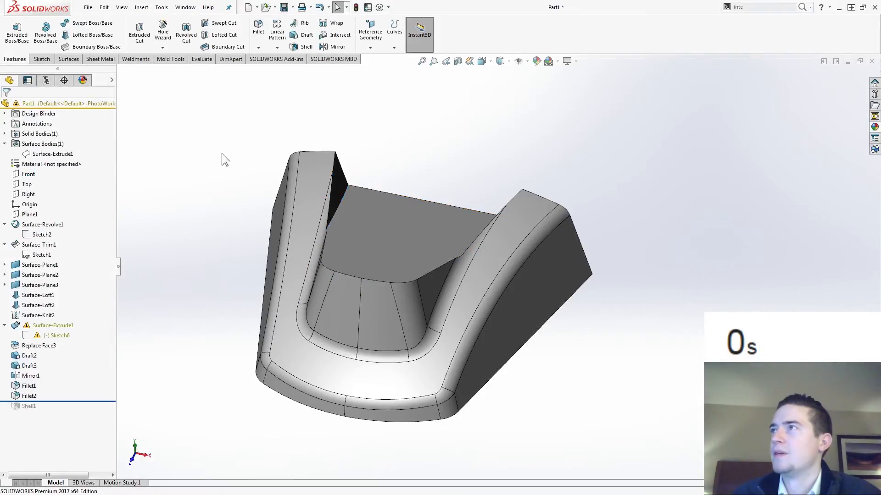
# - Add a 6 mm fillet to the upper inner edges at the high ends of both rail arms
pyautogui.click(258, 27)
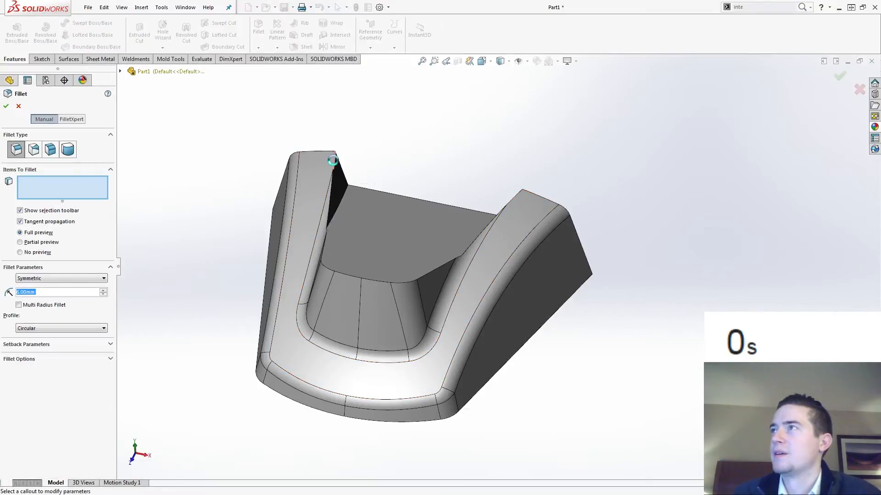
pyautogui.click(345, 182)
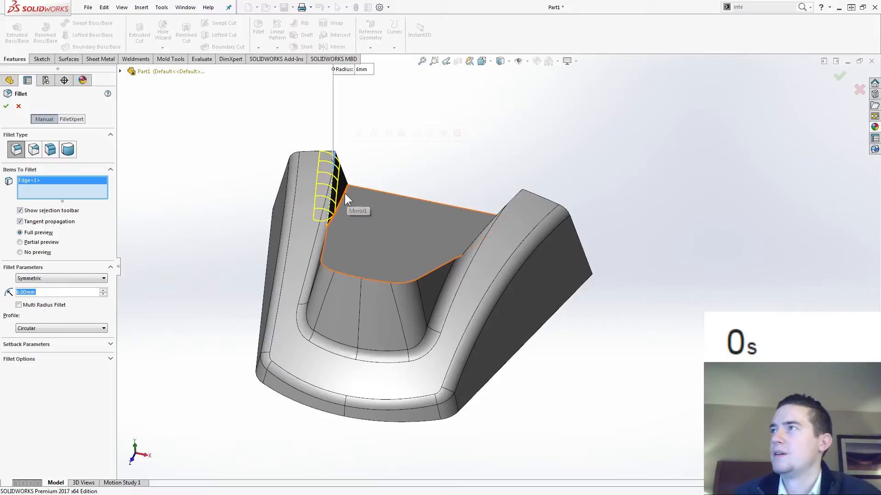
pyautogui.click(345, 193)
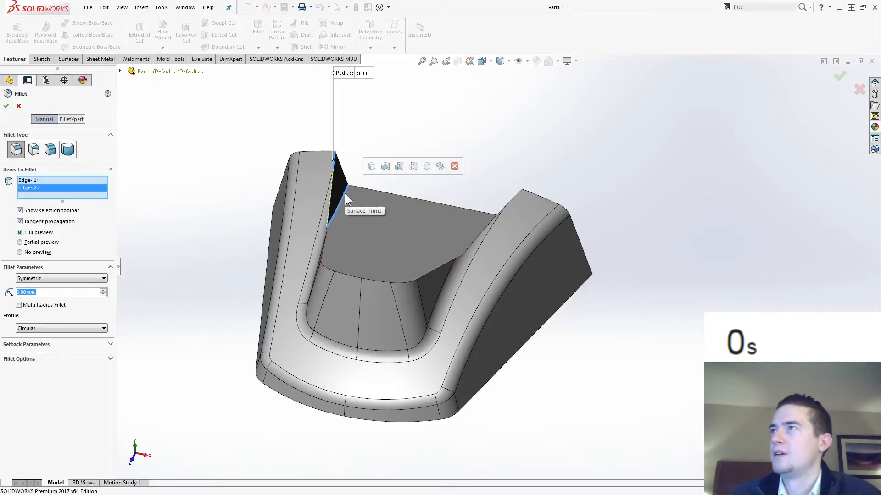
pyautogui.click(350, 195)
pyautogui.moveTo(349, 194); pyautogui.dragTo(468, 191, button='middle')
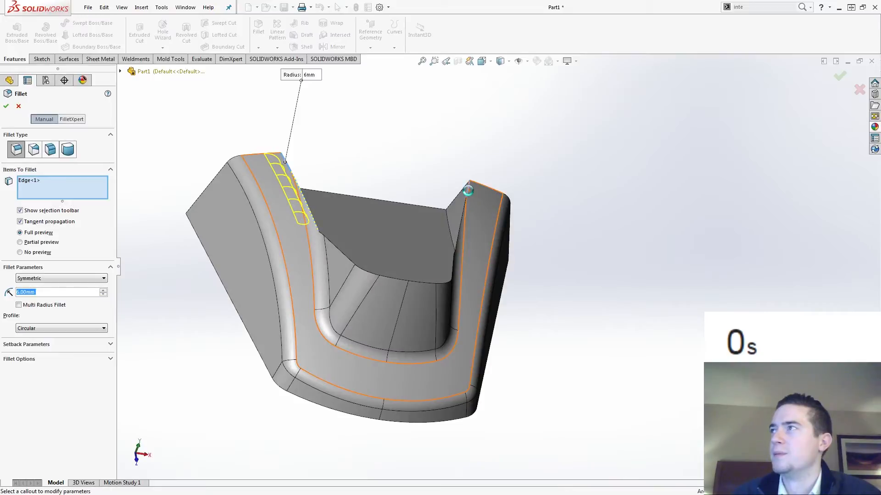
pyautogui.click(468, 191)
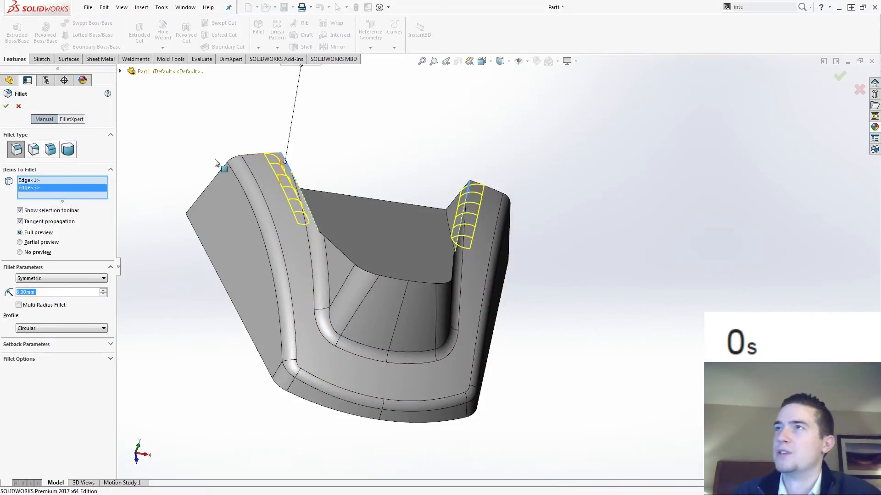
pyautogui.click(6, 106)
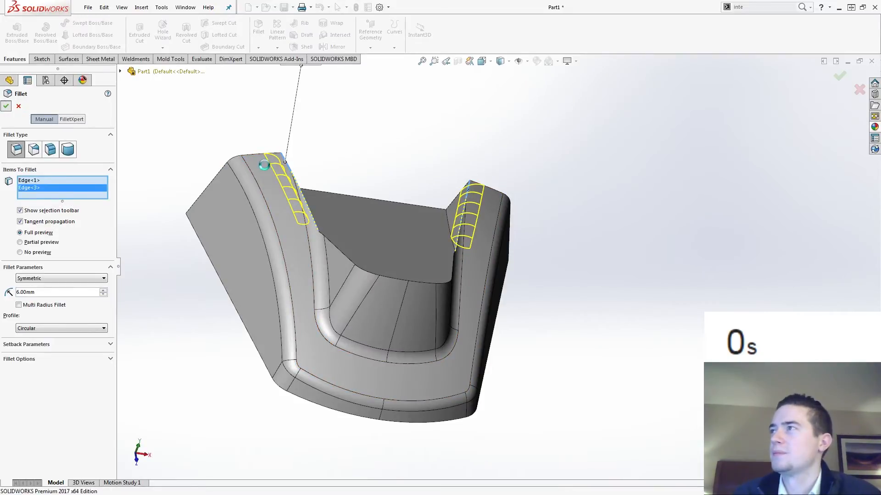
pyautogui.moveTo(265, 170)
pyautogui.mouseDown(button='middle')
pyautogui.moveTo(177, 190)
pyautogui.moveTo(143, 80)
pyautogui.mouseUp(button='middle')
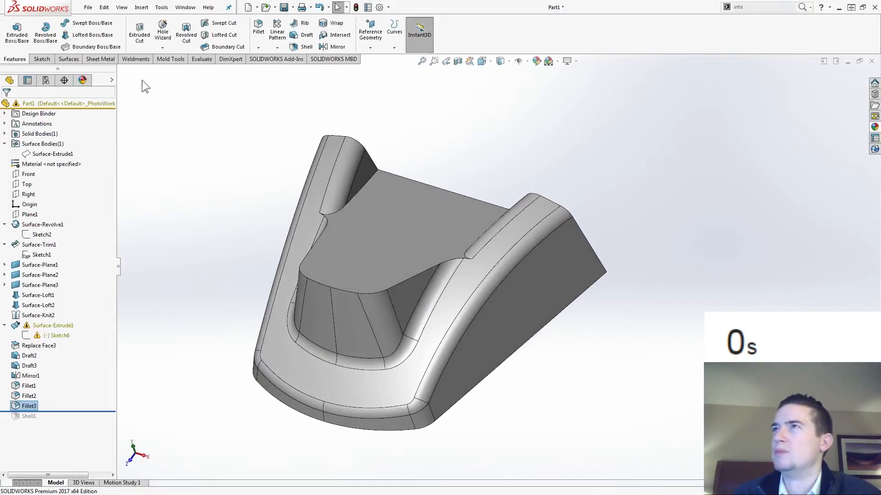
pyautogui.click(263, 39)
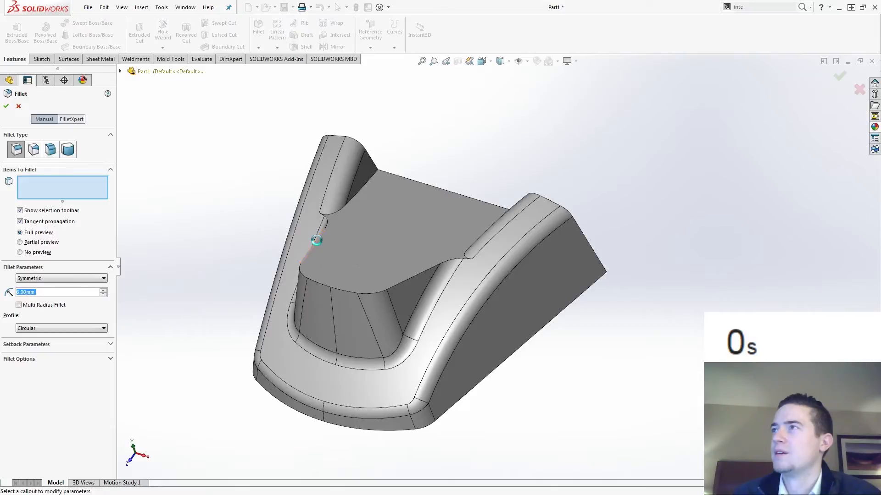
pyautogui.click(317, 240)
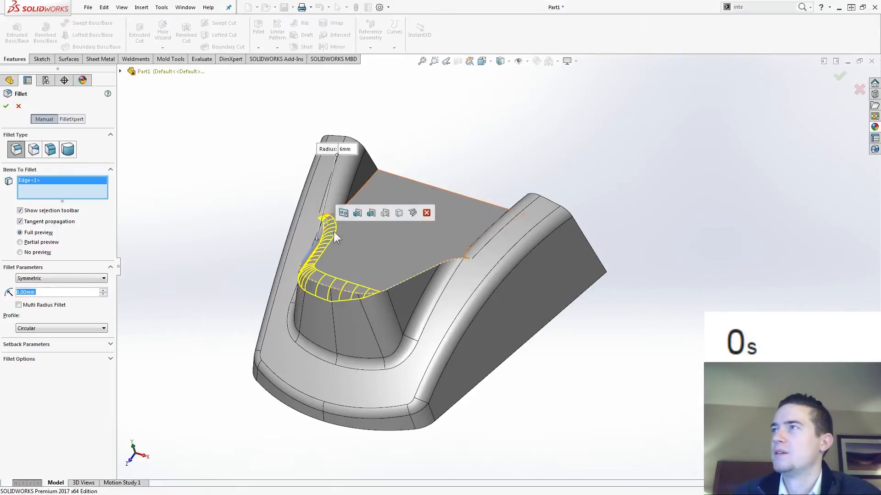
pyautogui.click(359, 193)
pyautogui.click(19, 106)
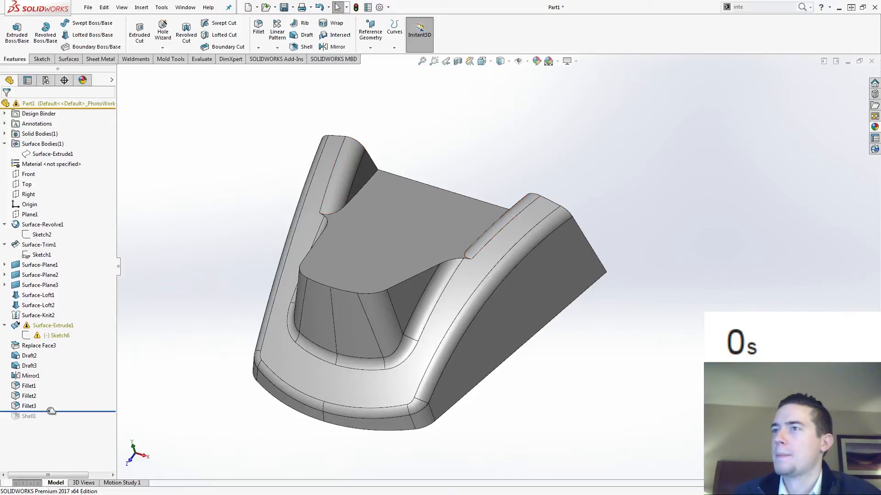
# - Roll the feature history back before Fillet3 and fillet the two edges where the rail arms meet the raised block's top face at 6 mm
pyautogui.moveTo(45, 412); pyautogui.dragTo(48, 400)
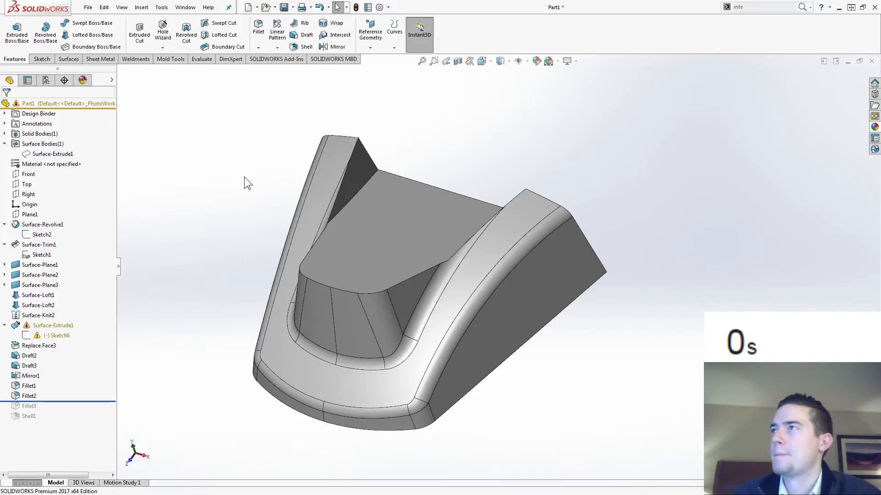
pyautogui.click(258, 29)
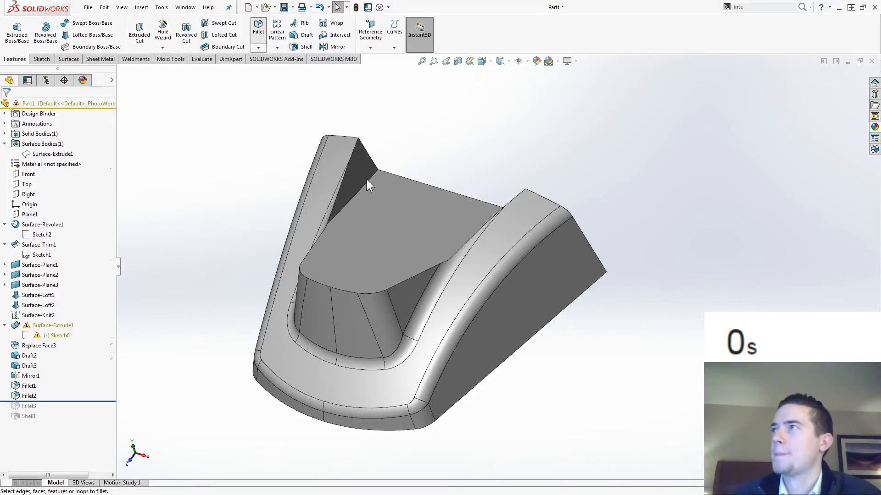
pyautogui.click(367, 184)
pyautogui.moveTo(367, 183); pyautogui.dragTo(403, 202, button='middle')
pyautogui.click(398, 203)
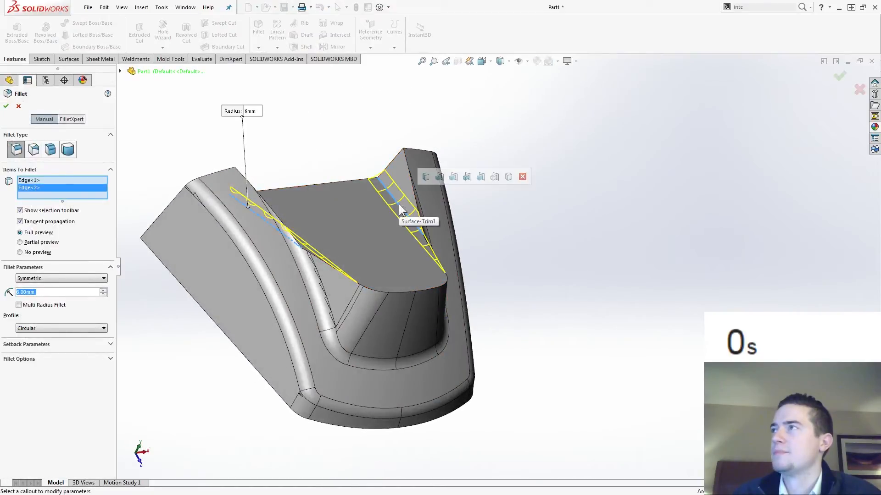
pyautogui.press('Return')
pyautogui.click(303, 133)
pyautogui.moveTo(303, 133); pyautogui.dragTo(144, 118, button='middle')
# - Add a 6 mm fillet along the raised block's front upper edges, continuing up the inner edges of both rail arms
pyautogui.click(258, 41)
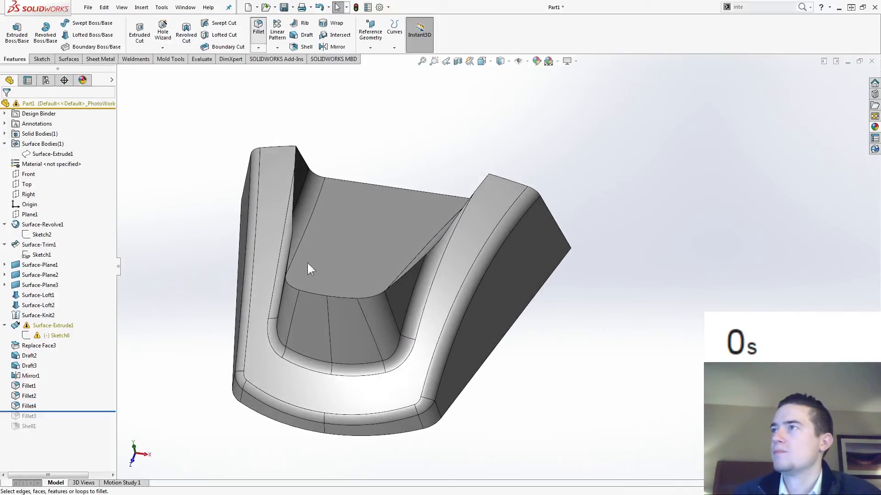
pyautogui.click(307, 294)
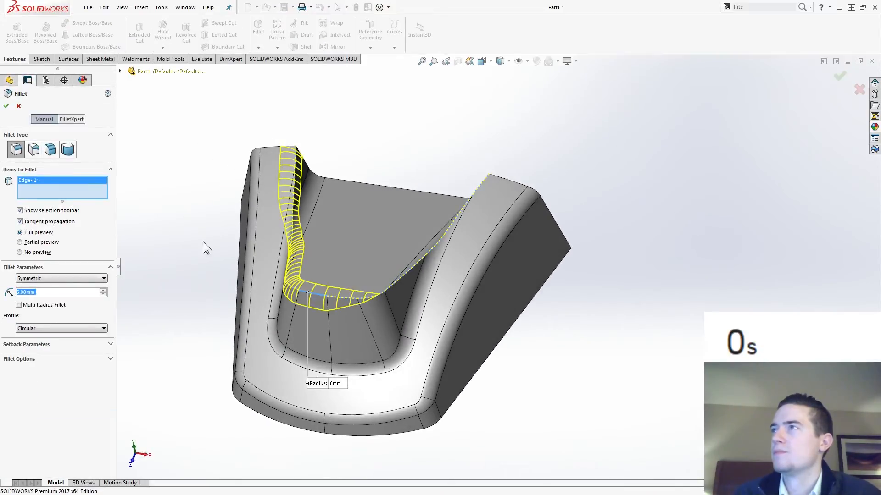
pyautogui.moveTo(280, 229); pyautogui.dragTo(405, 258, button='middle')
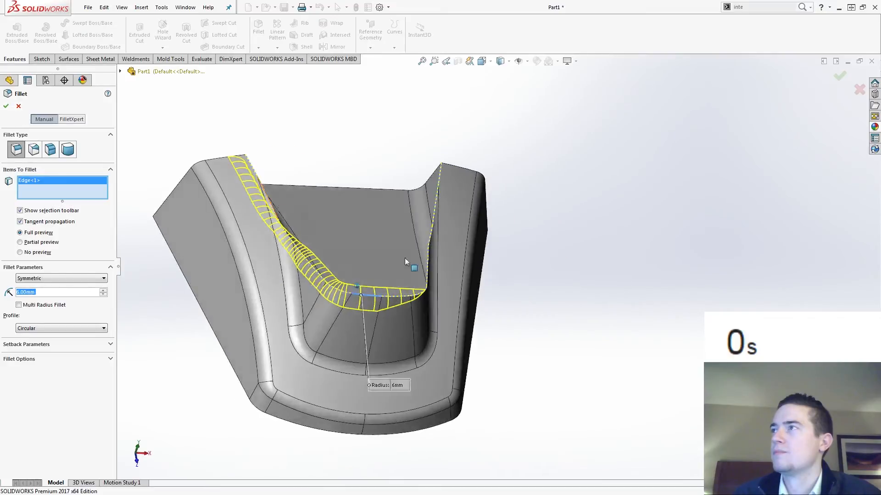
pyautogui.click(404, 298)
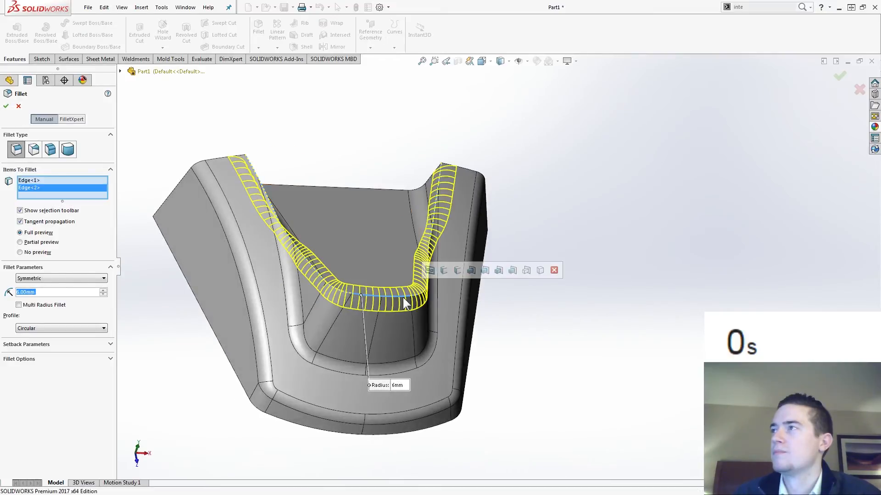
pyautogui.click(6, 107)
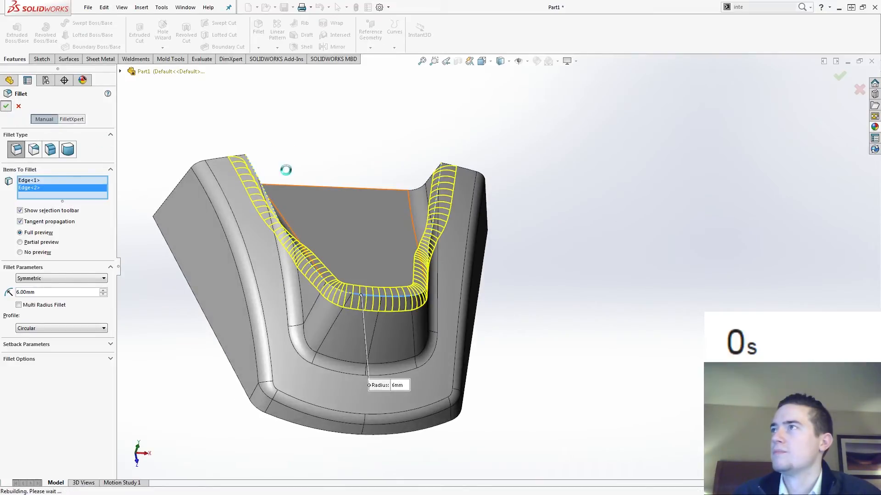
pyautogui.moveTo(351, 136); pyautogui.dragTo(251, 130, button='middle')
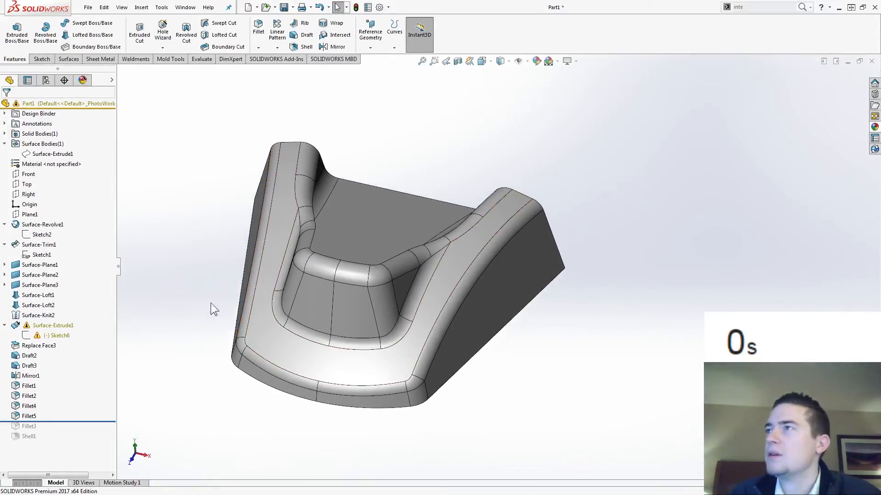
# - Roll the feature history forward through Fillet3 and delete that fillet
pyautogui.moveTo(86, 422); pyautogui.dragTo(89, 431)
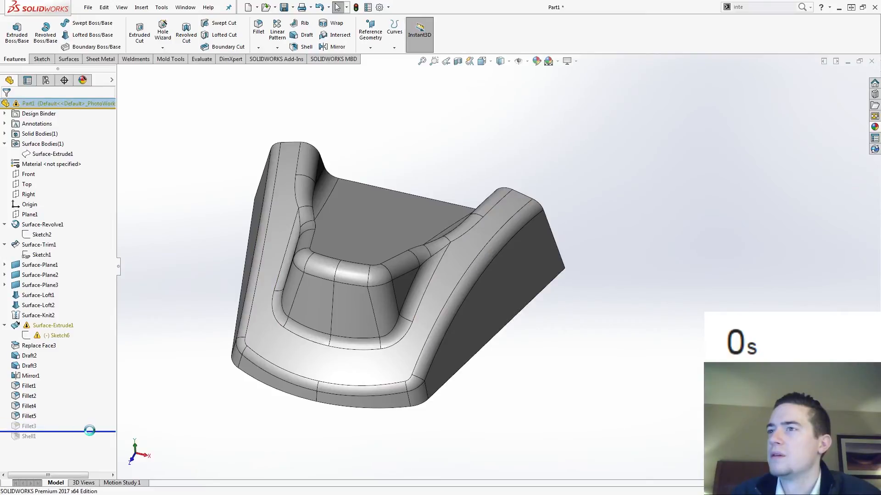
pyautogui.rightClick(39, 429)
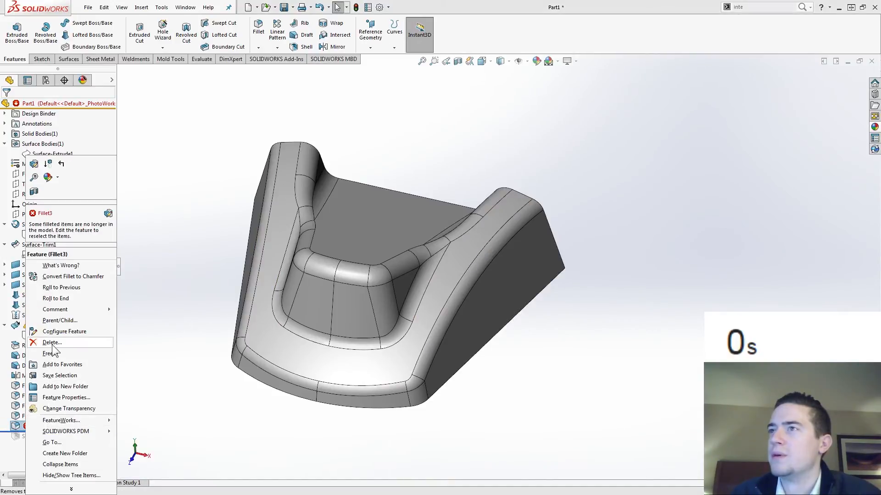
pyautogui.click(137, 322)
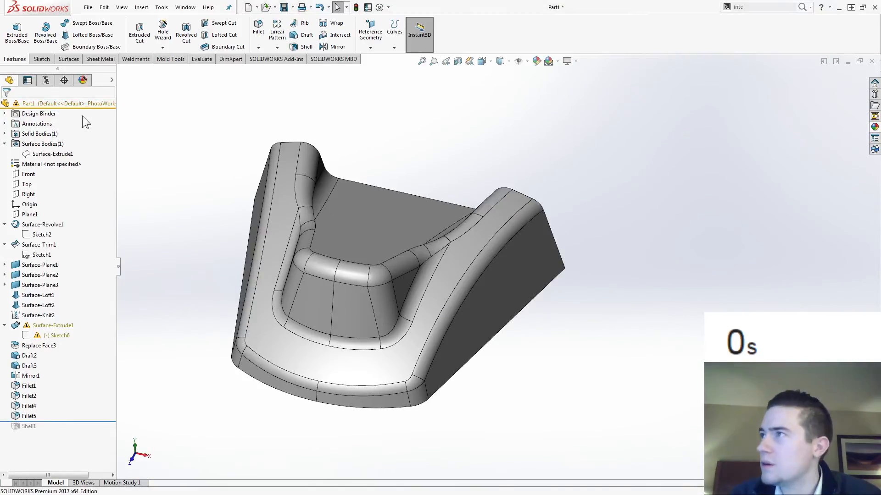
# - Roll the feature history forward to include Shell1 and inspect the rebuilt part
pyautogui.moveTo(168, 267); pyautogui.dragTo(221, 269, button='middle')
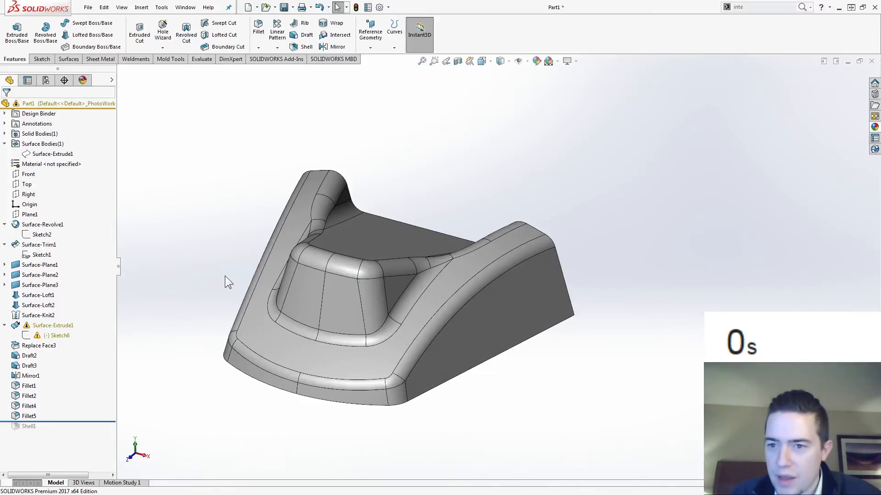
pyautogui.scroll(-1, 225, 276)
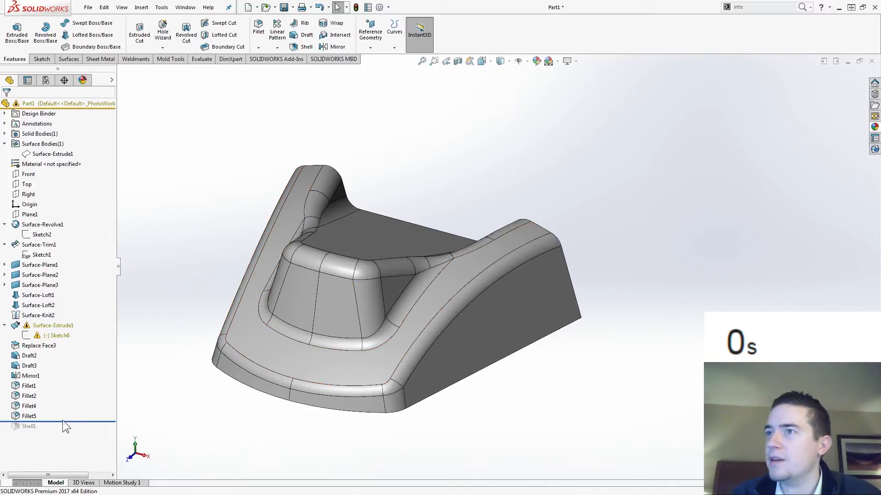
pyautogui.moveTo(63, 421); pyautogui.dragTo(63, 431)
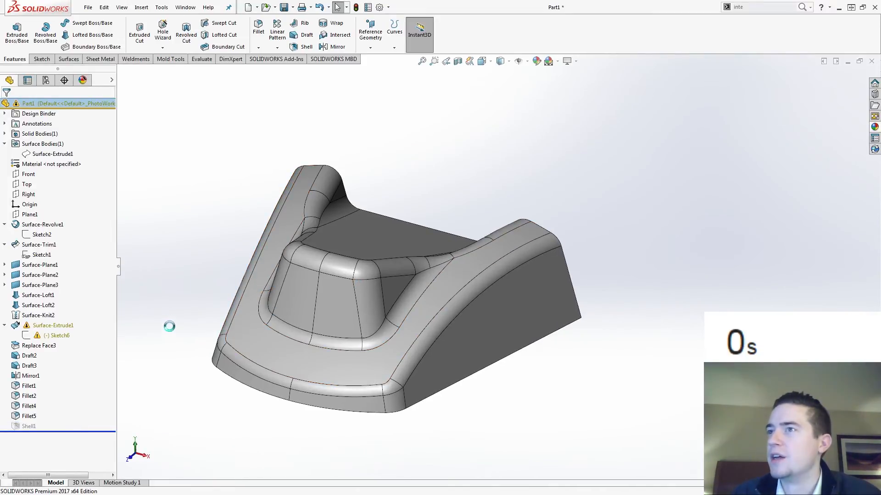
pyautogui.moveTo(164, 305); pyautogui.dragTo(198, 395, button='middle')
pyautogui.moveTo(178, 321); pyautogui.dragTo(217, 312, button='middle')
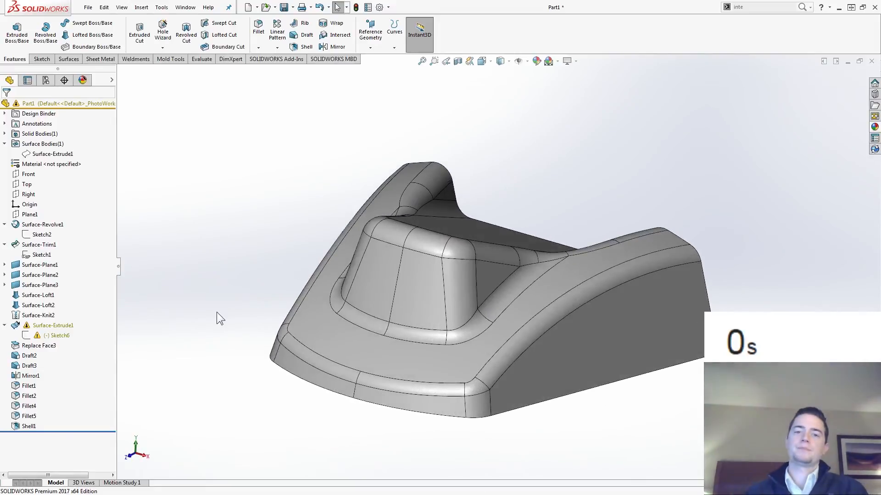